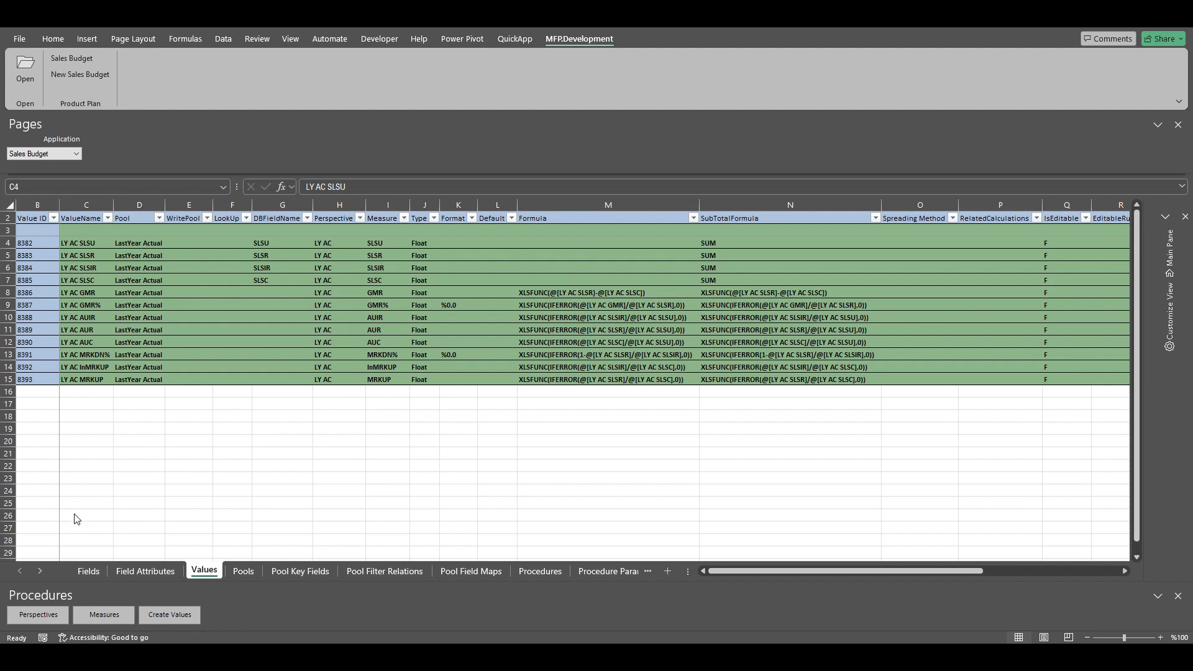
Step: Add a new perspective named TY PL next to LY AC
click(31, 620)
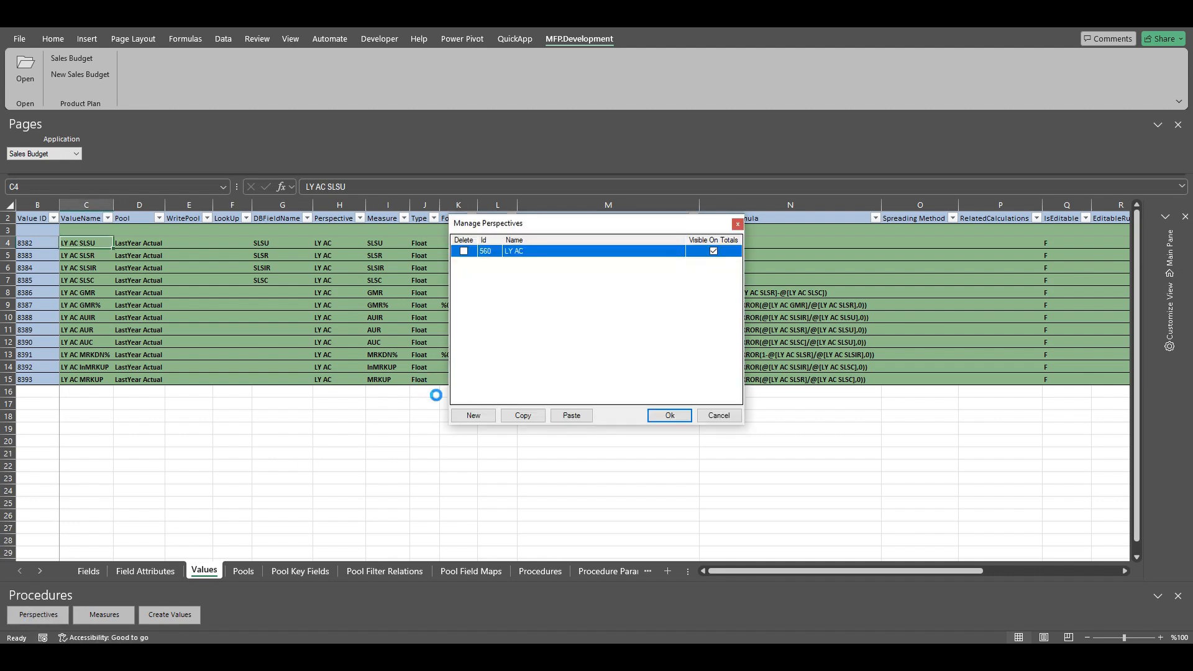
click(467, 416)
text(TY)
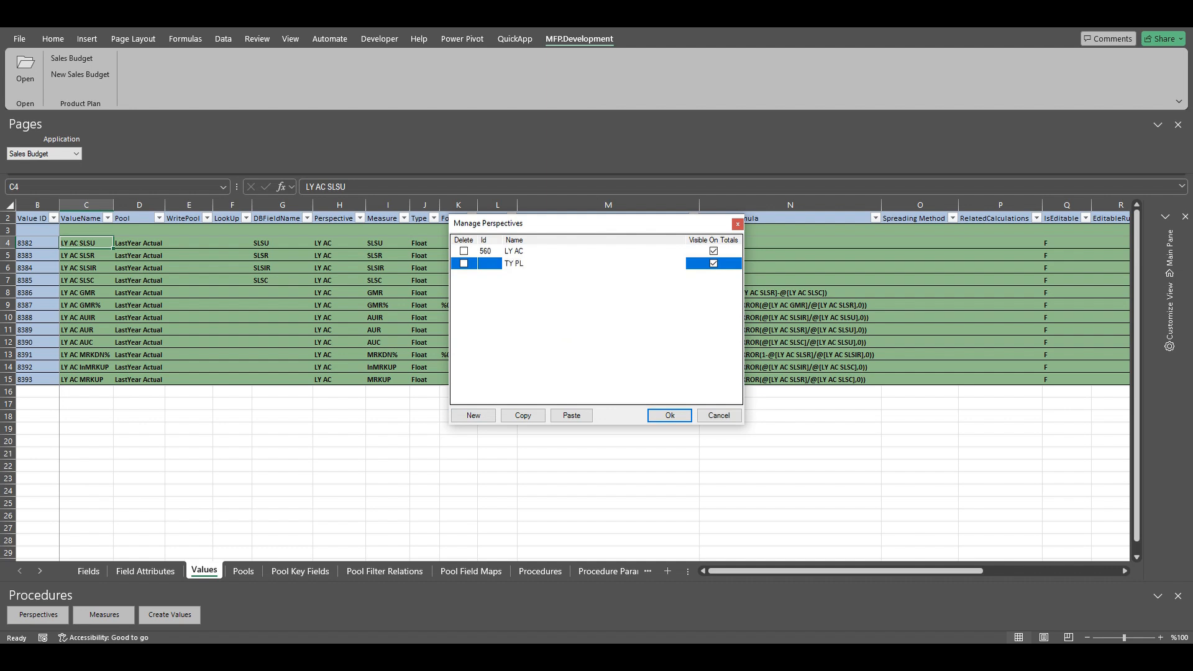
text( PL)
click(671, 415)
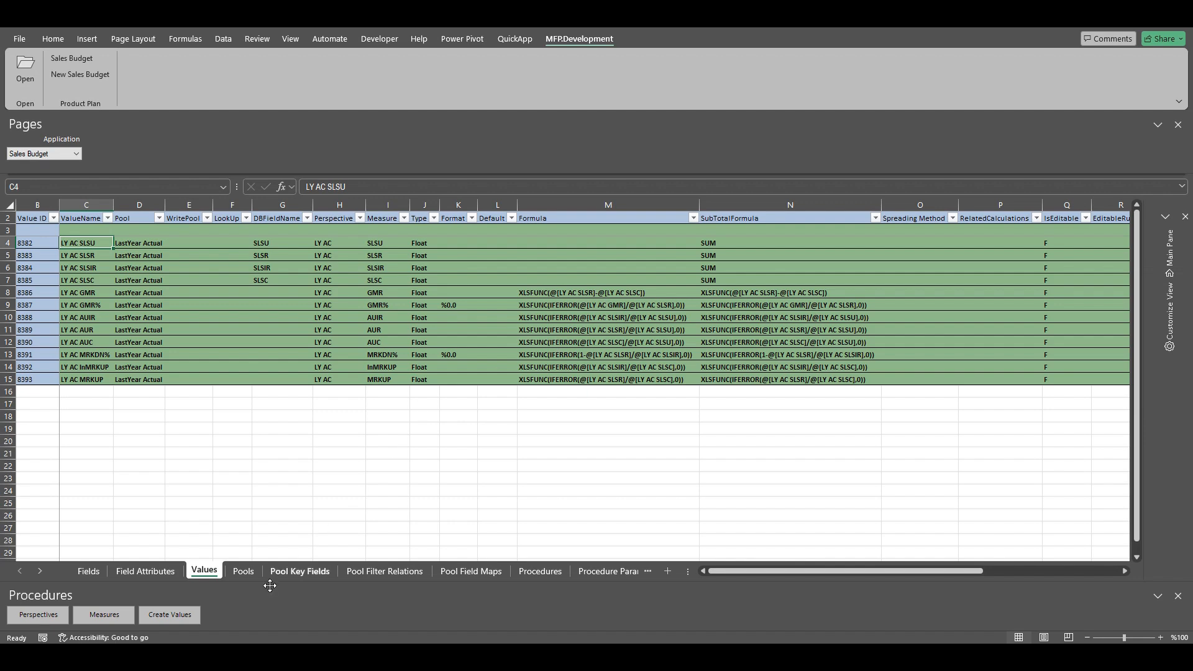
Step: Copy measure values SLSU through MRKUP from LY AC to TY PL using Create Values
click(162, 618)
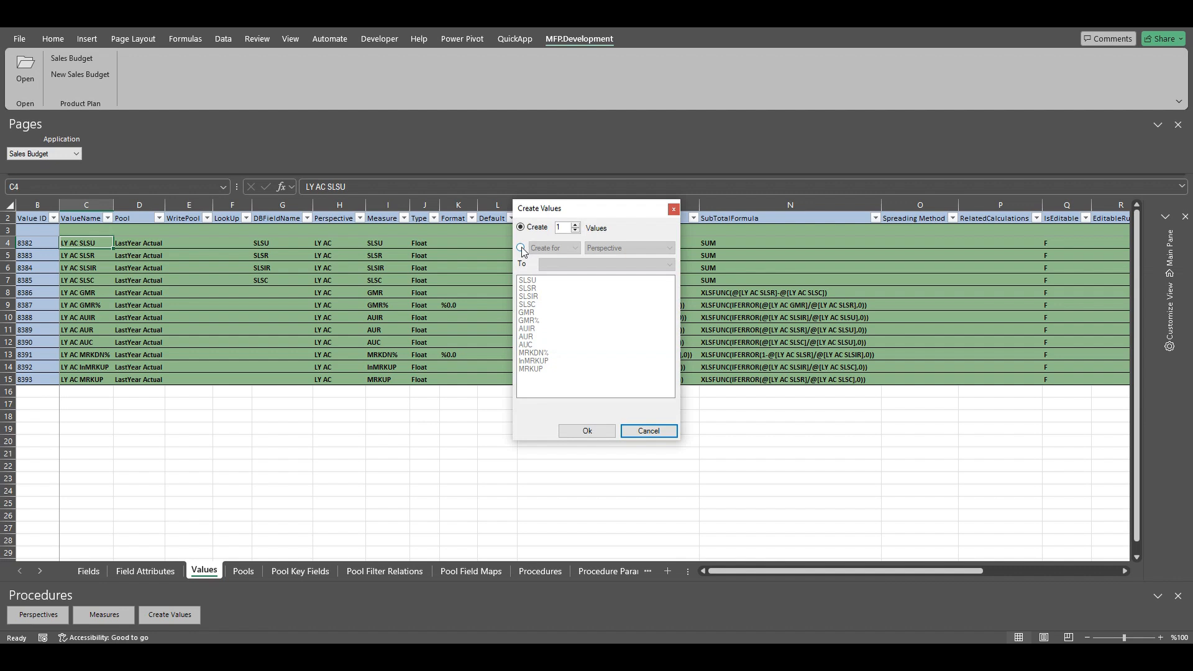
click(521, 247)
click(575, 249)
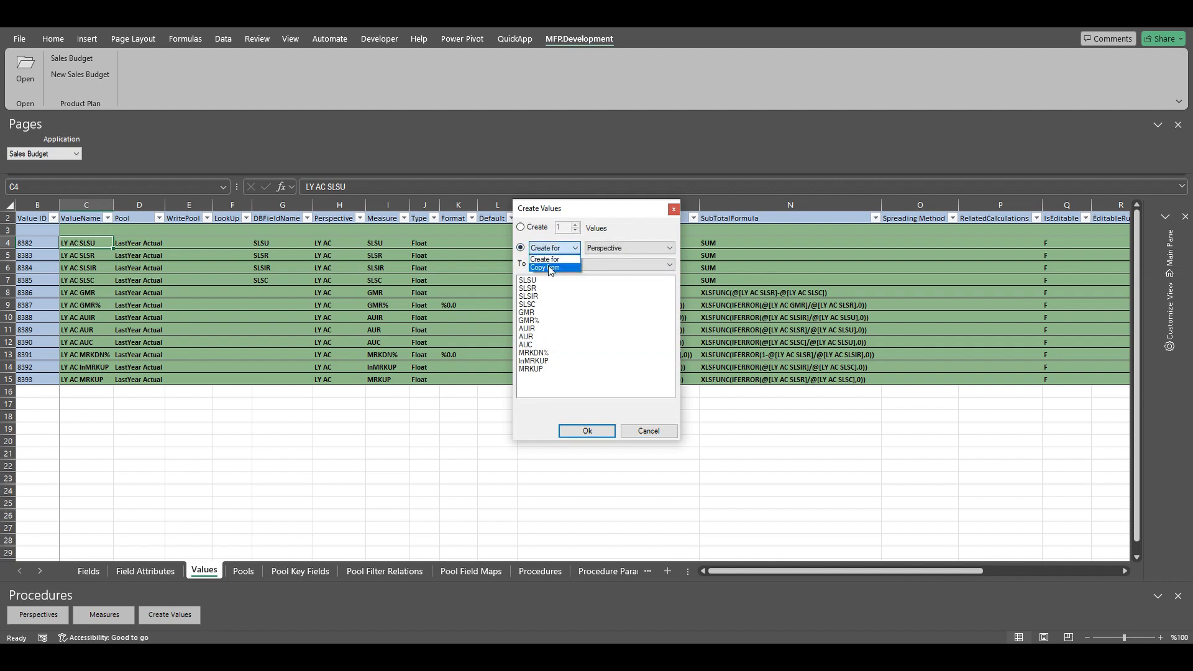
click(550, 266)
click(671, 266)
click(568, 281)
click(665, 282)
click(564, 302)
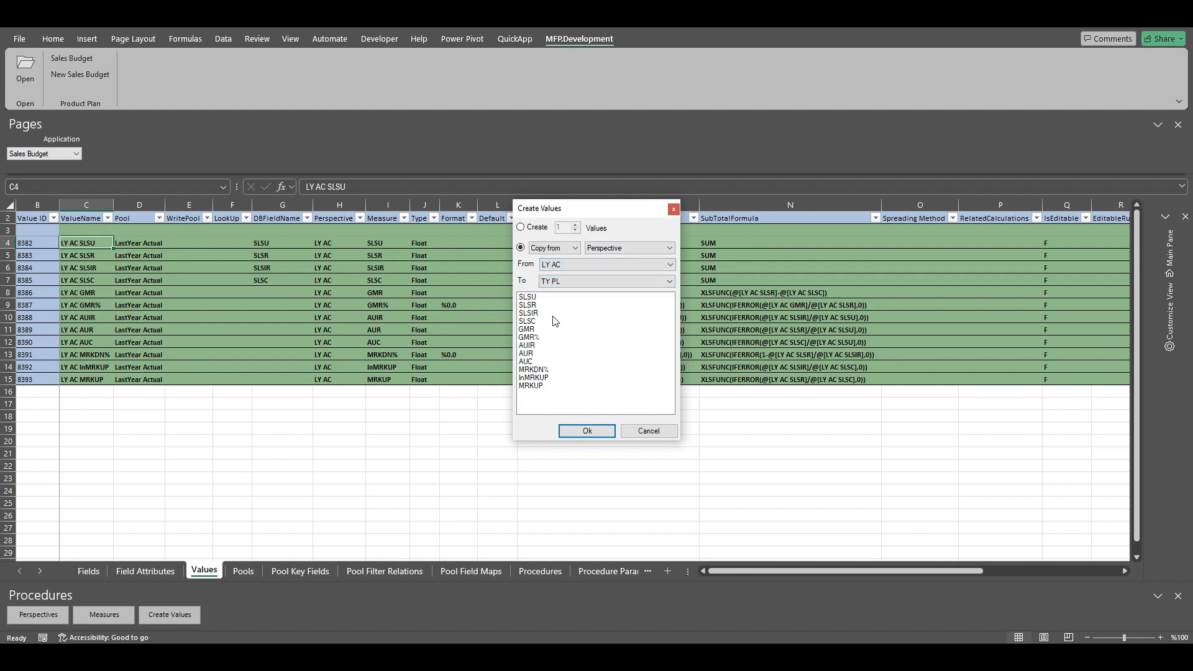
click(531, 298)
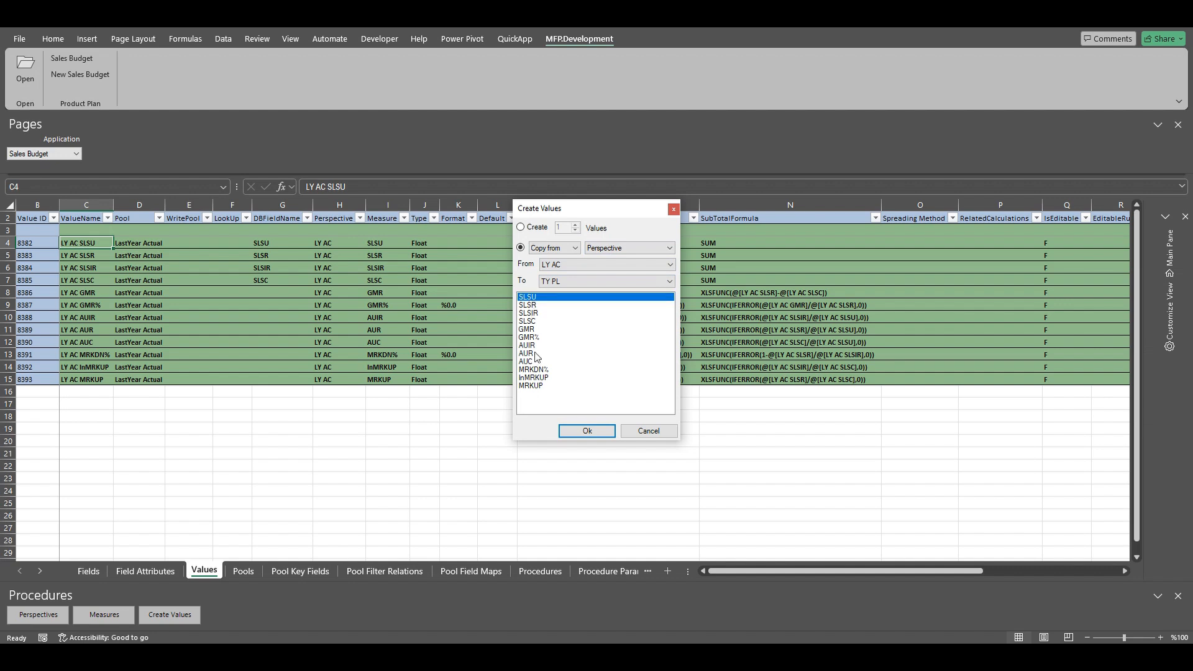
shift+click(537, 387)
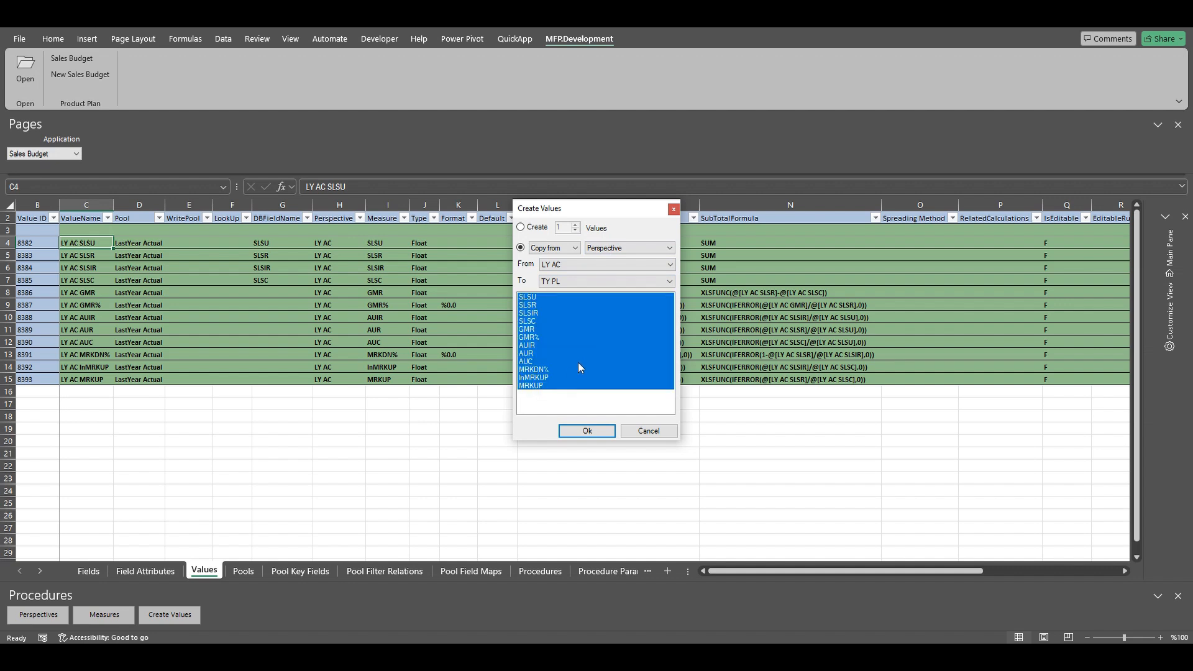
click(583, 434)
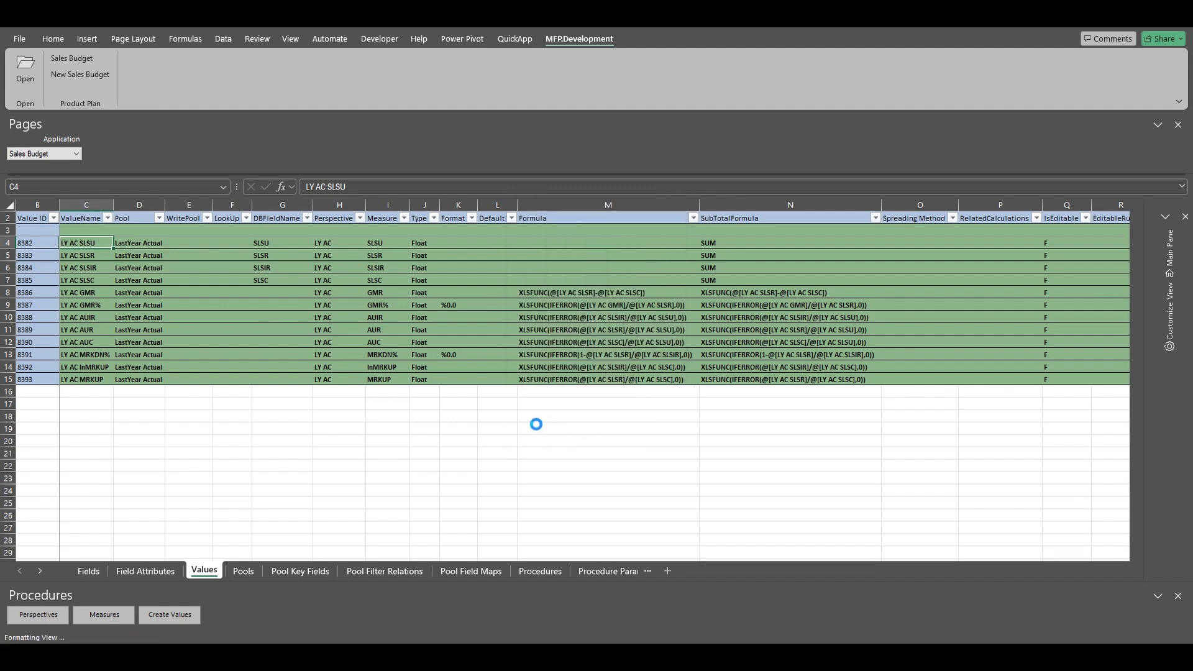
Step: Review the TY PL rows: GMR, GMR% and AUIR formulas and subtotals, and SLSU's empty pool
drag(88, 391, 90, 528)
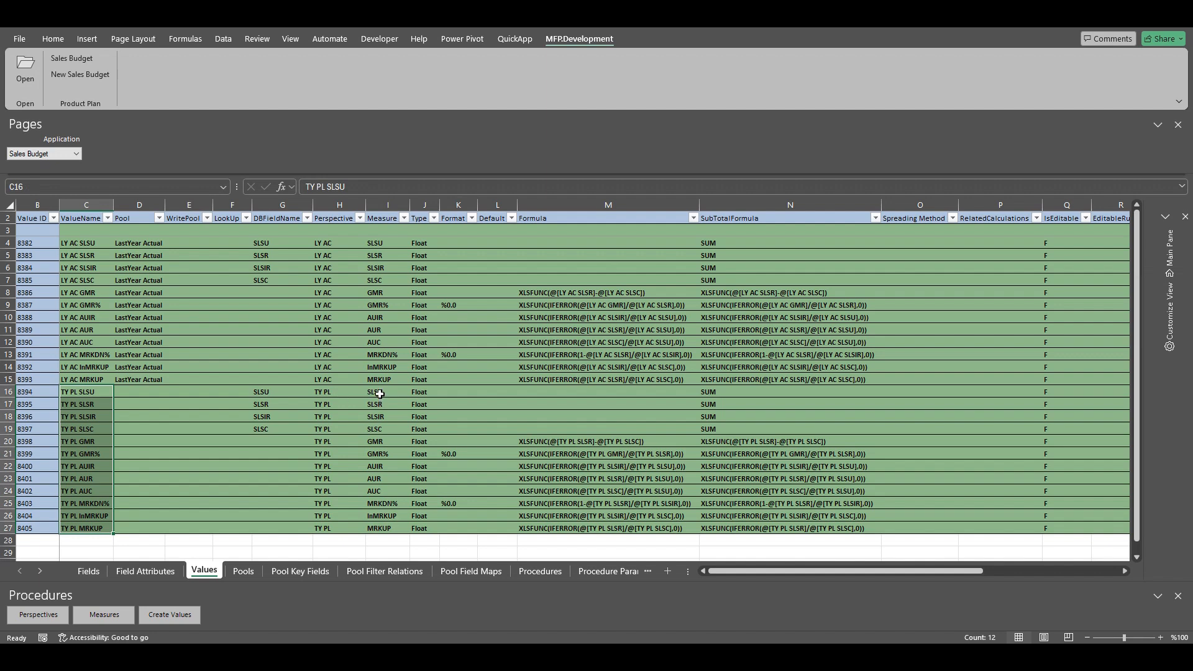
click(616, 440)
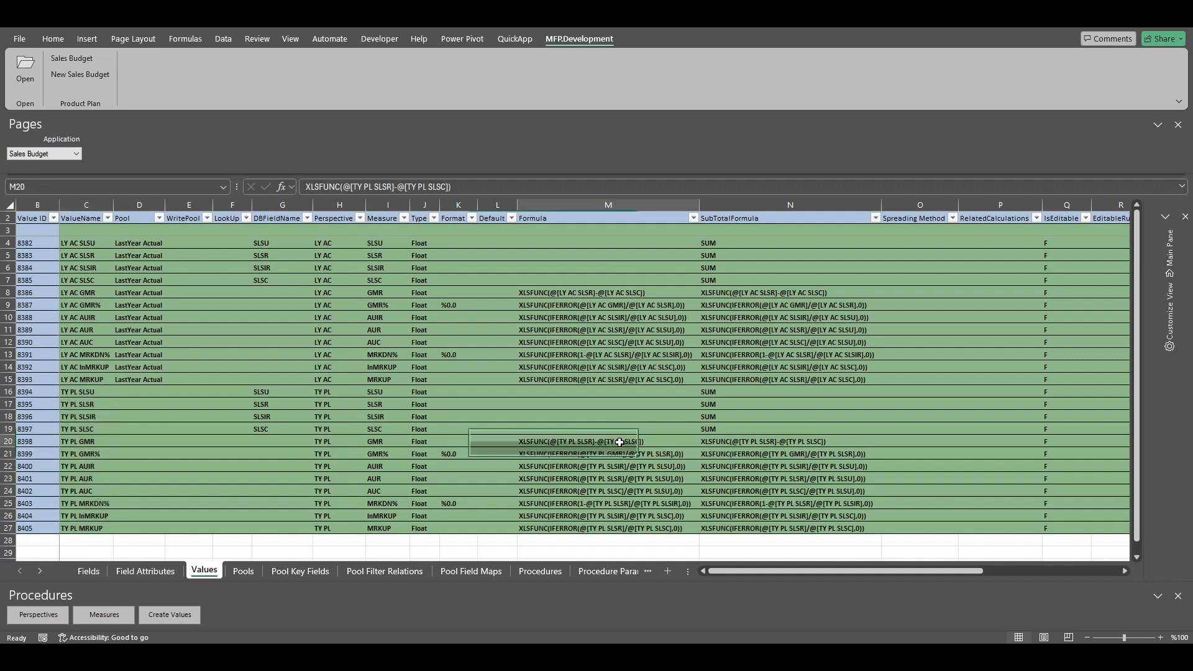
click(749, 441)
click(629, 455)
click(743, 458)
click(639, 471)
click(735, 467)
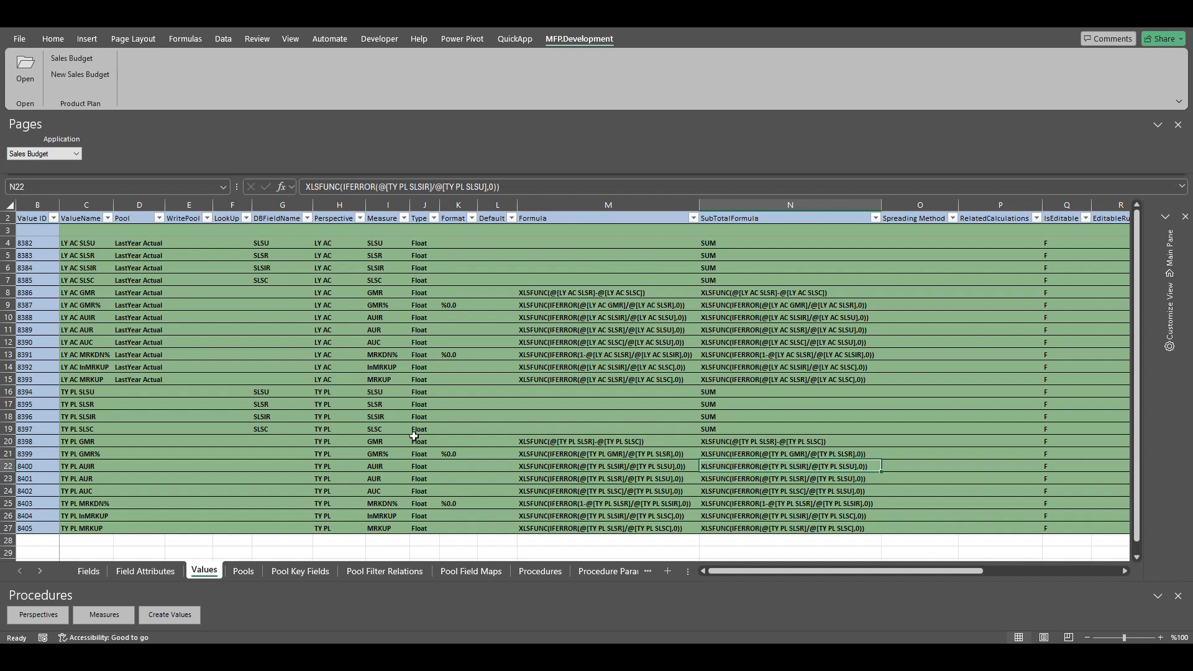
click(76, 394)
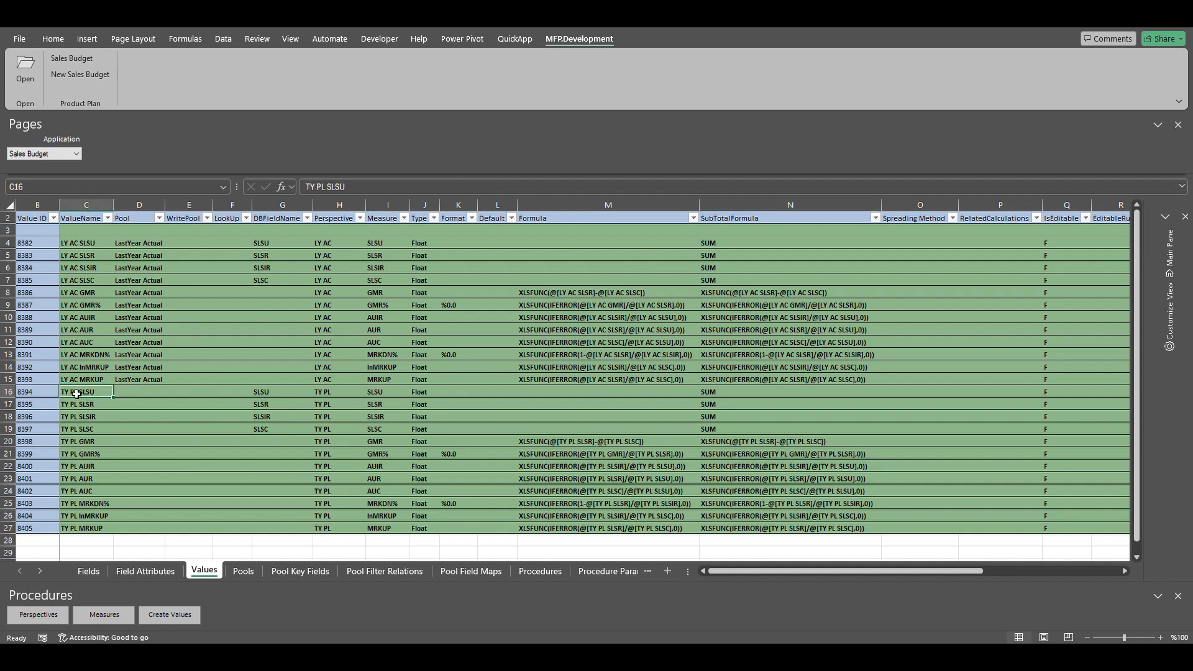
click(141, 393)
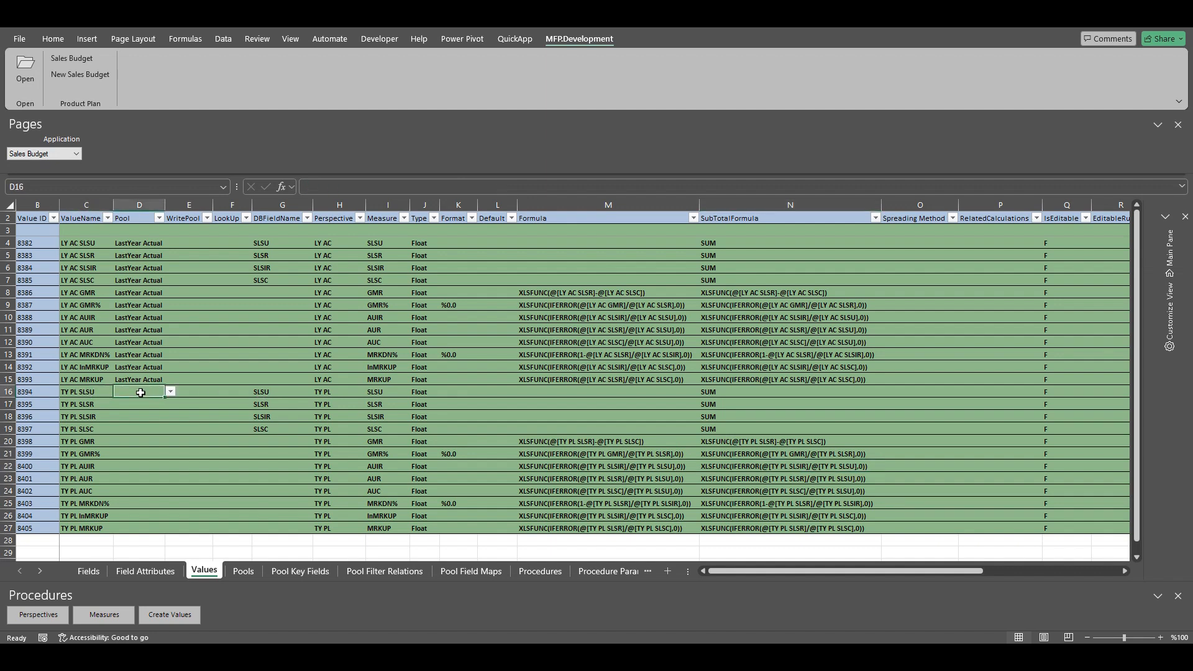
Step: Switch to the Pools sheet and load the Sales Budget workspace pools
click(242, 572)
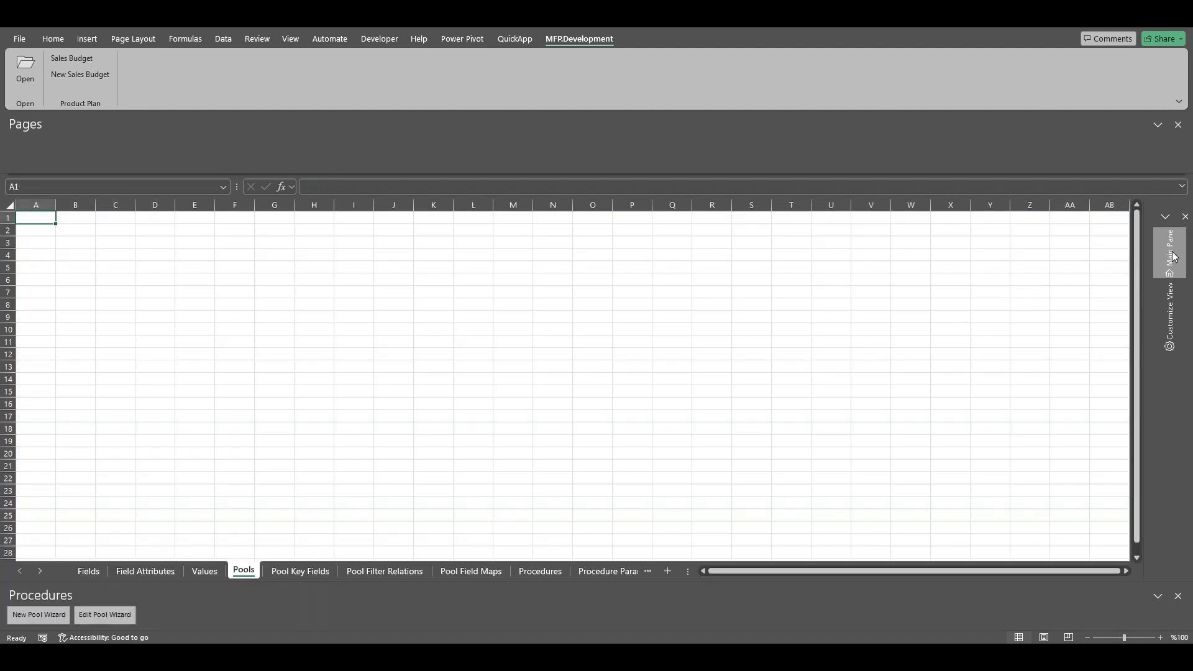
click(1174, 257)
click(961, 567)
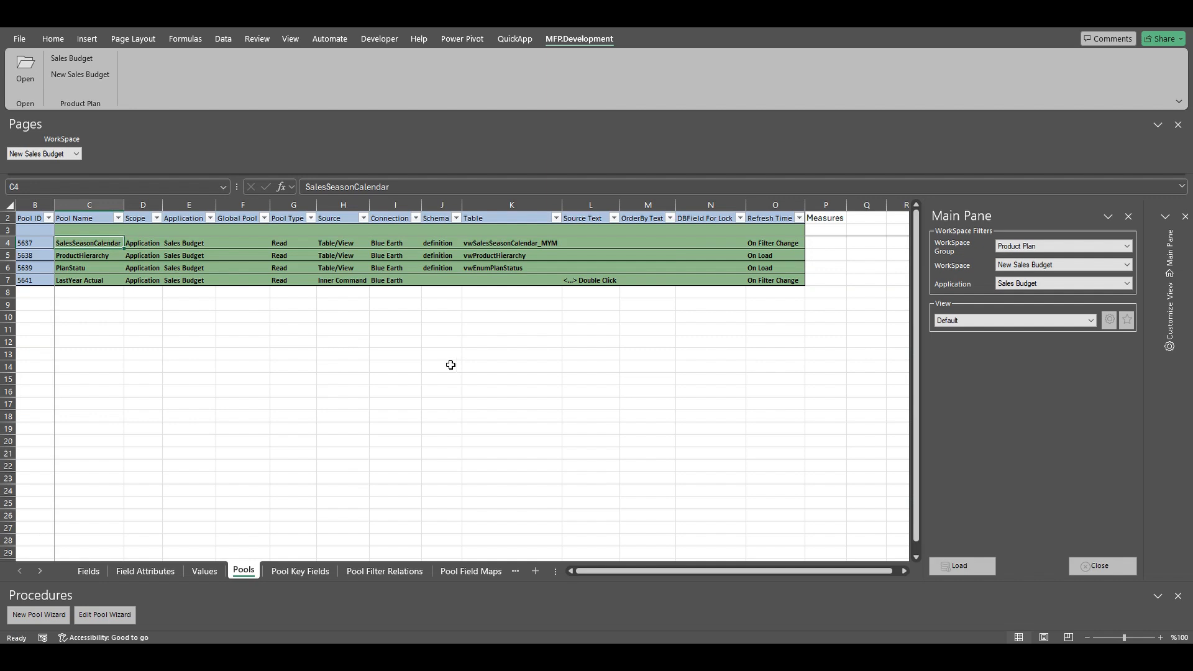
Step: Define pool TY Plan on Blue Earth, schema productplan, table SalesPlan, and load its preview
click(38, 614)
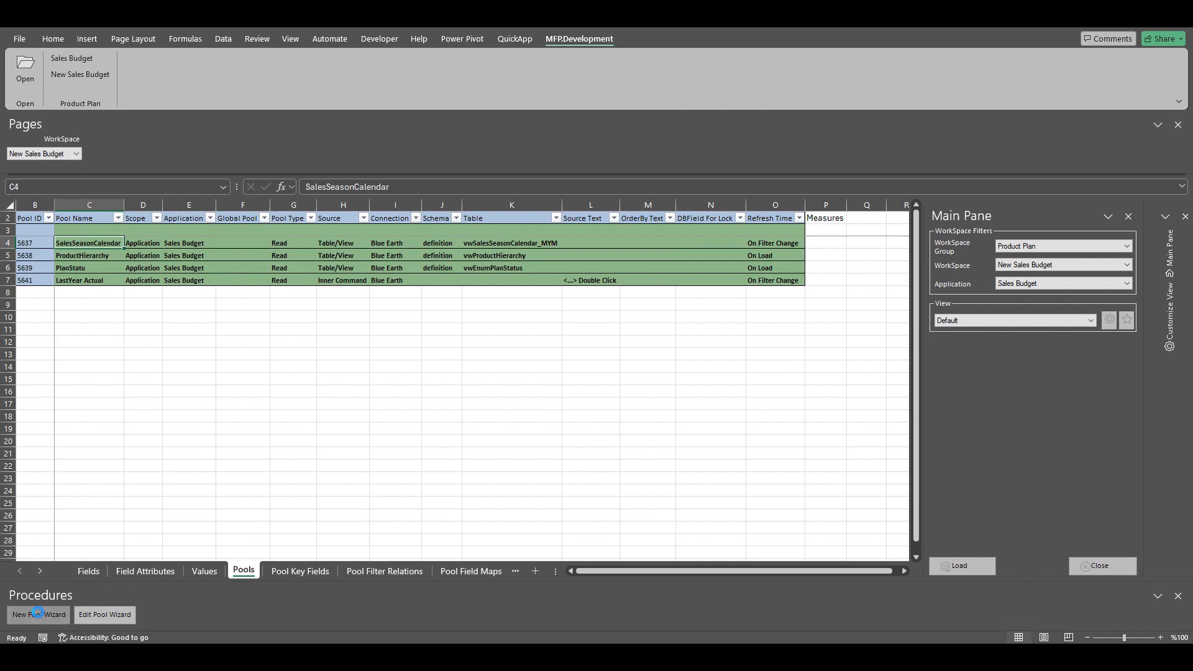
click(448, 184)
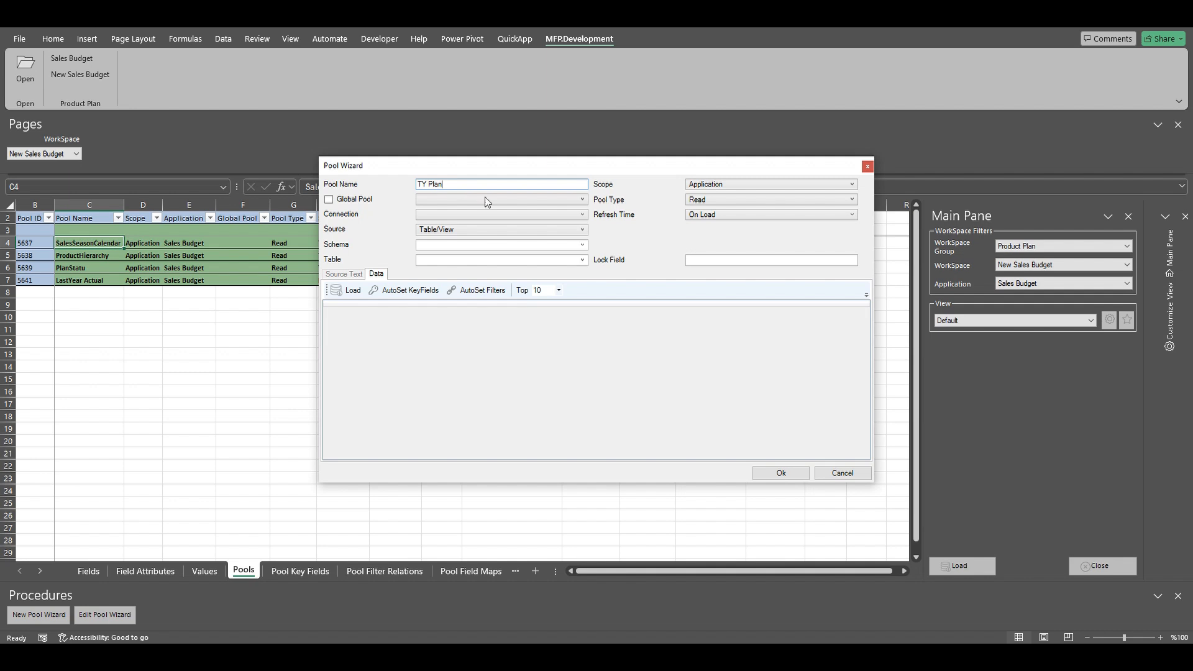
click(583, 215)
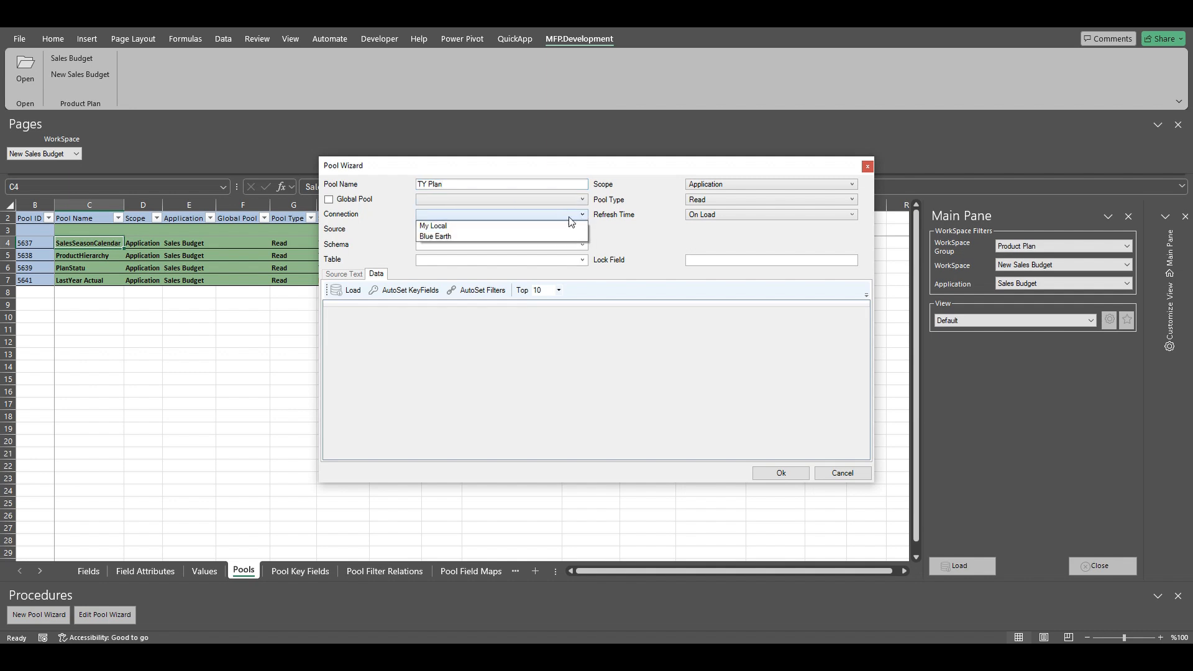
click(453, 237)
click(606, 372)
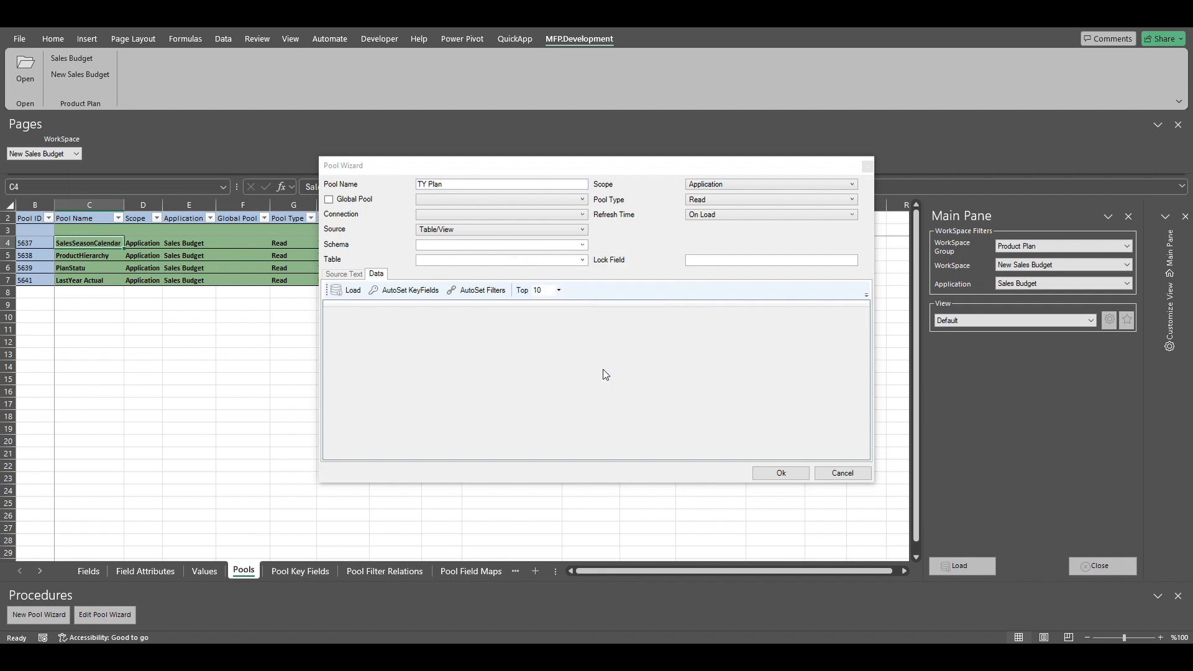
click(583, 245)
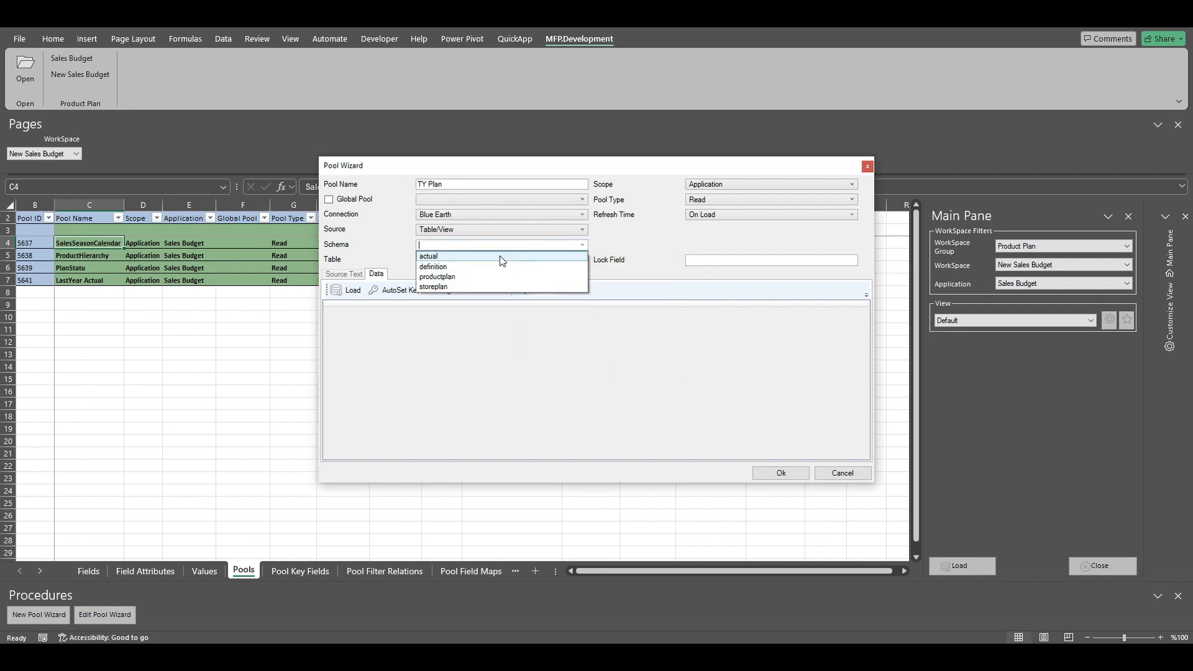
click(444, 277)
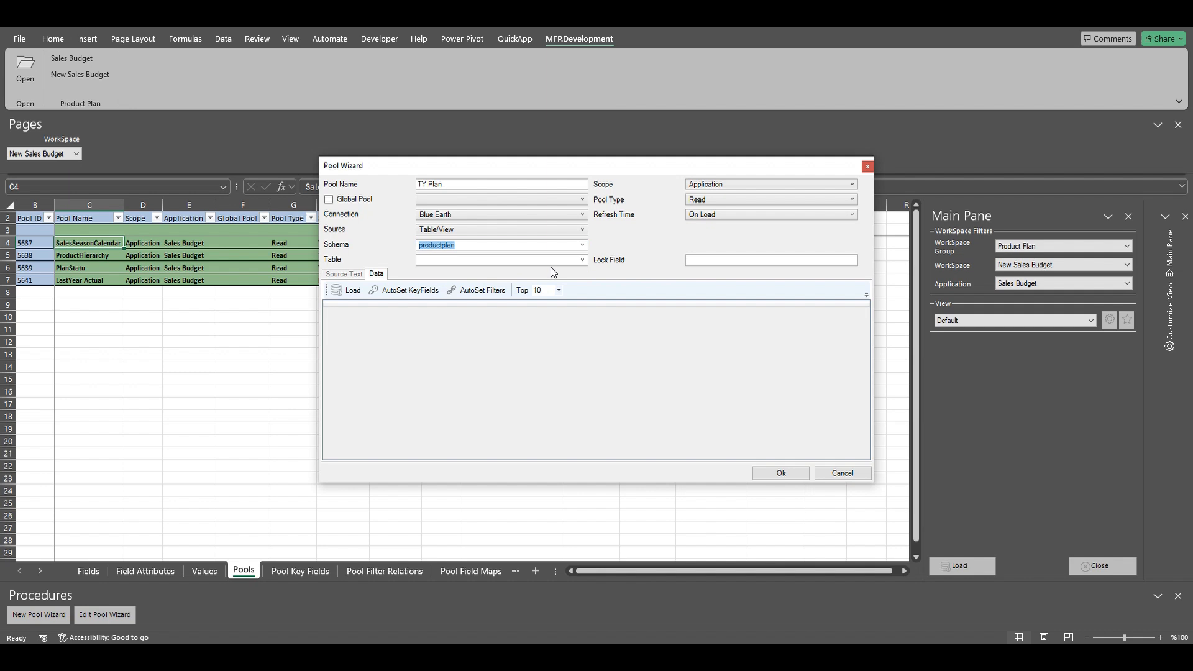
click(583, 259)
click(446, 284)
click(349, 291)
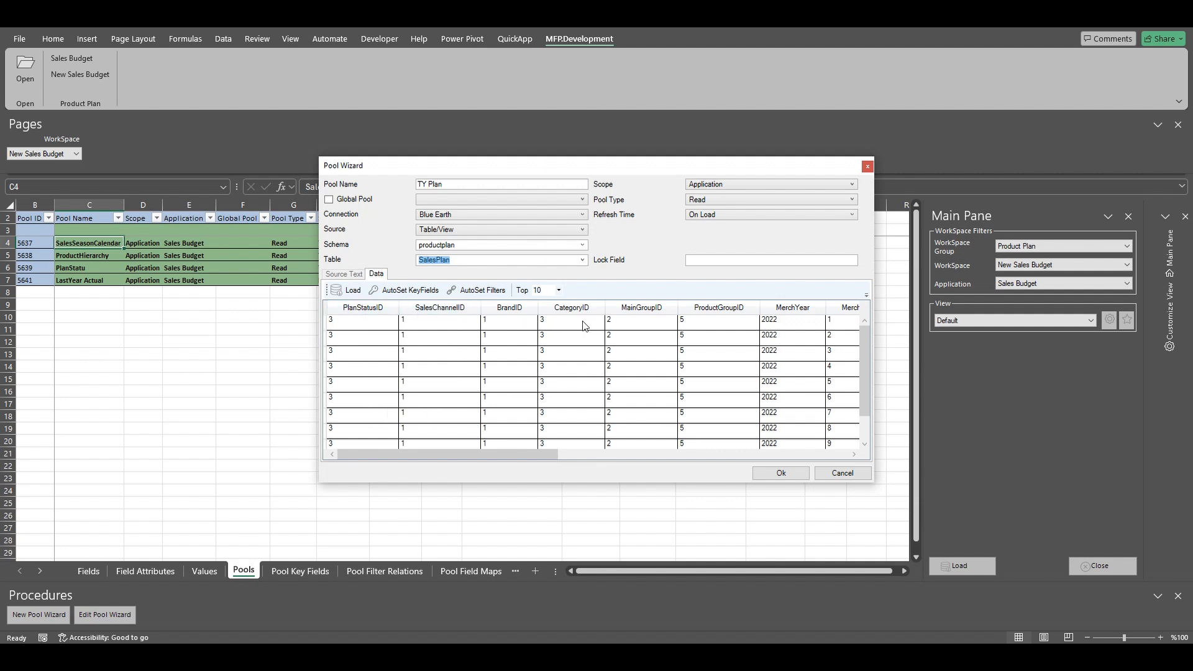
Step: Scroll across the SalesPlan preview grid to review columns PlanStatusID through GMR%
drag(530, 457, 603, 456)
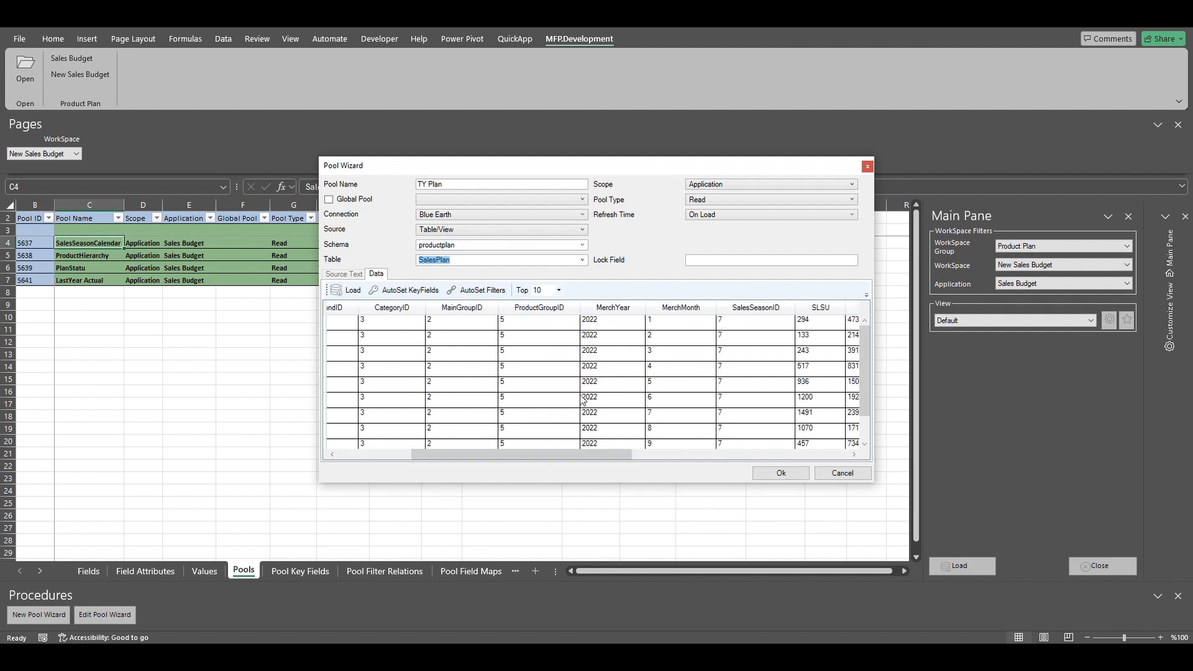
drag(601, 458, 736, 449)
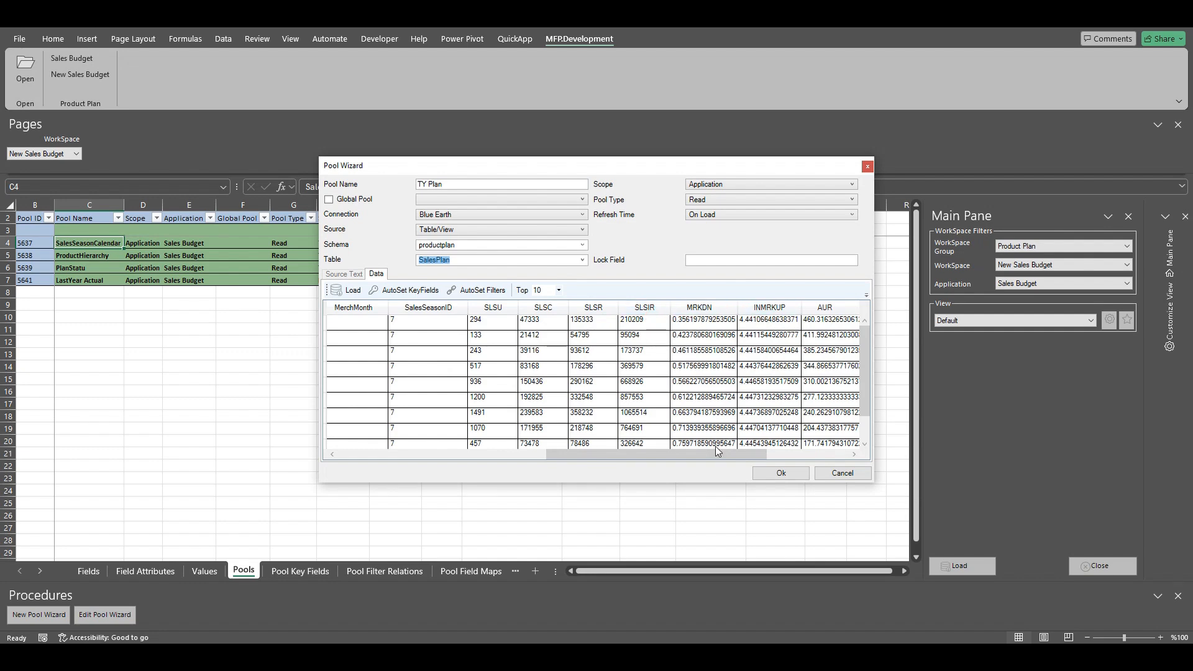
drag(704, 451, 671, 464)
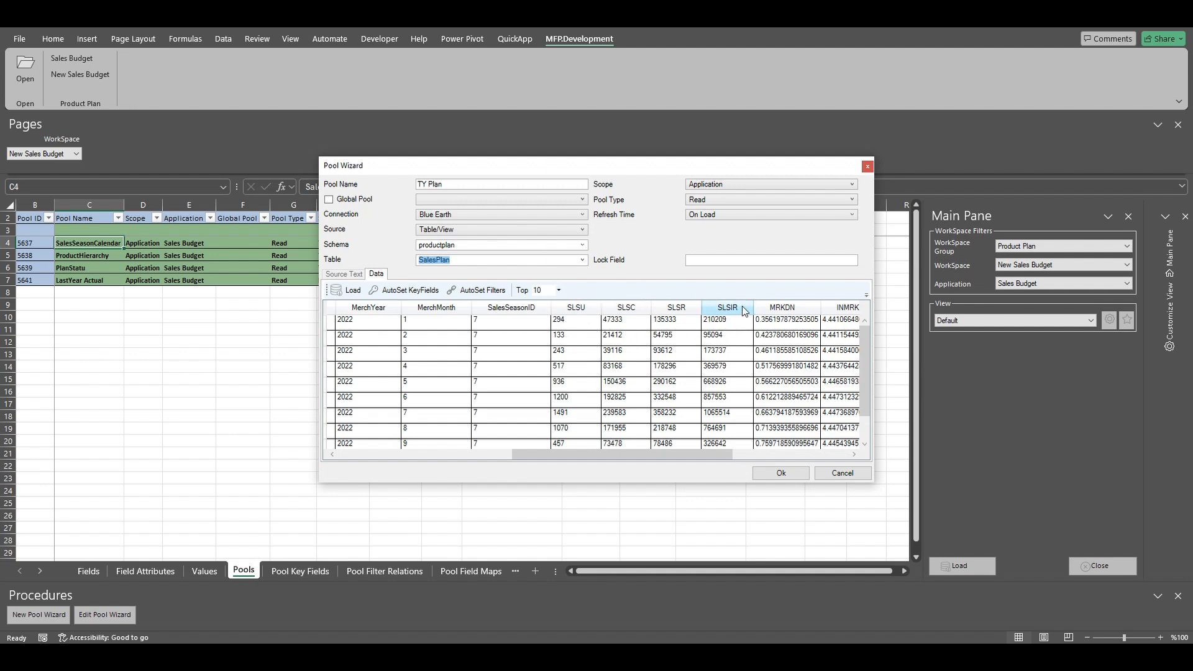
drag(701, 455, 819, 455)
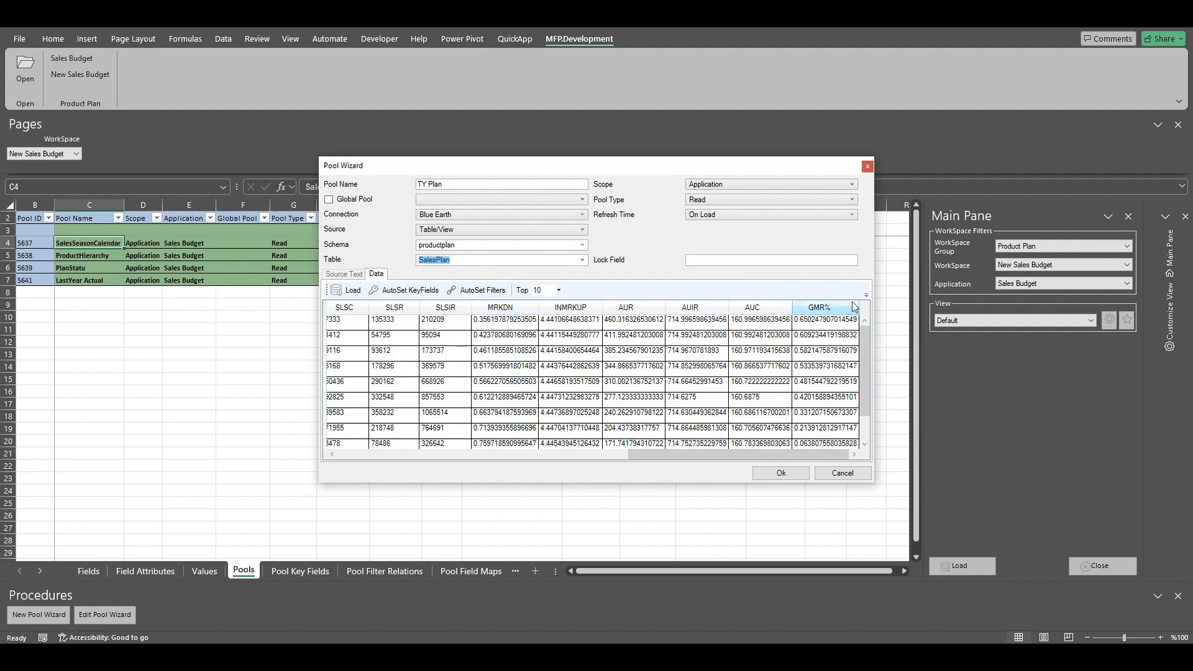
drag(677, 454, 352, 460)
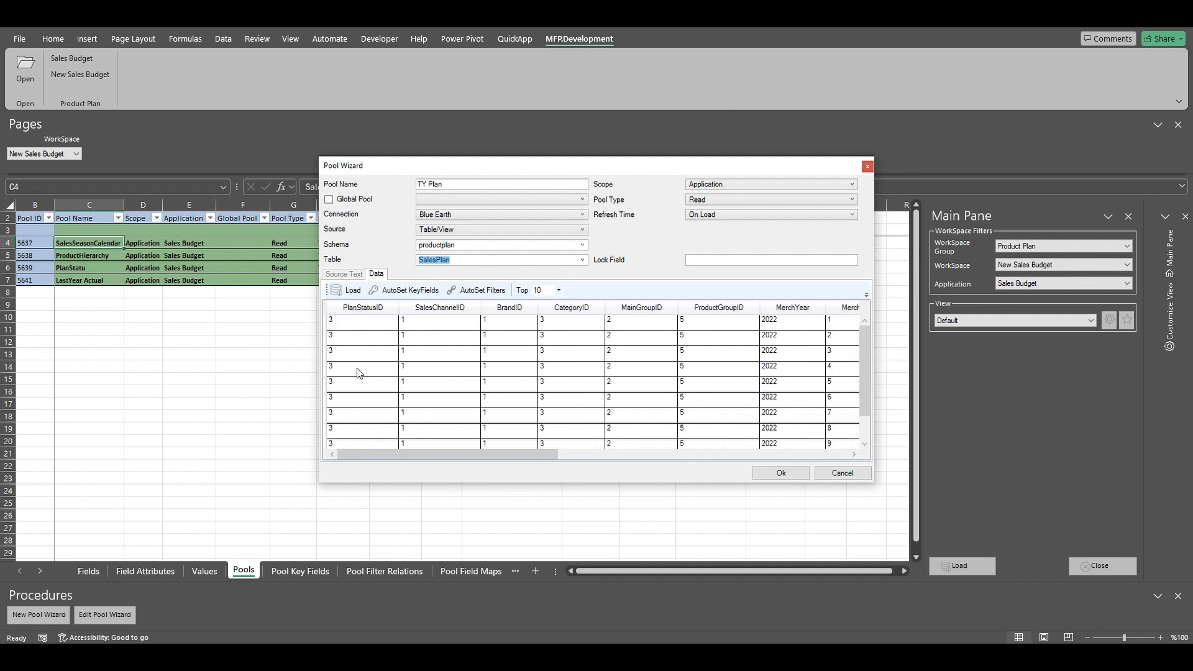
Step: Automatically set the TY Plan pool's key fields and filter relations
click(389, 291)
drag(413, 455, 390, 465)
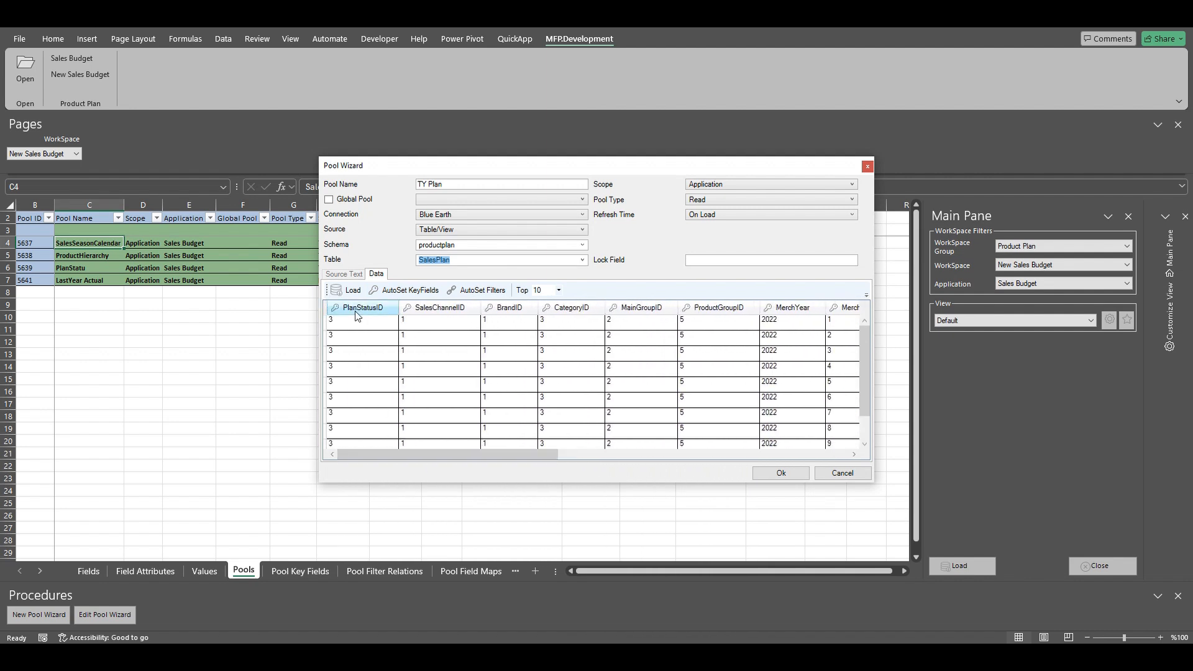
drag(534, 458, 472, 462)
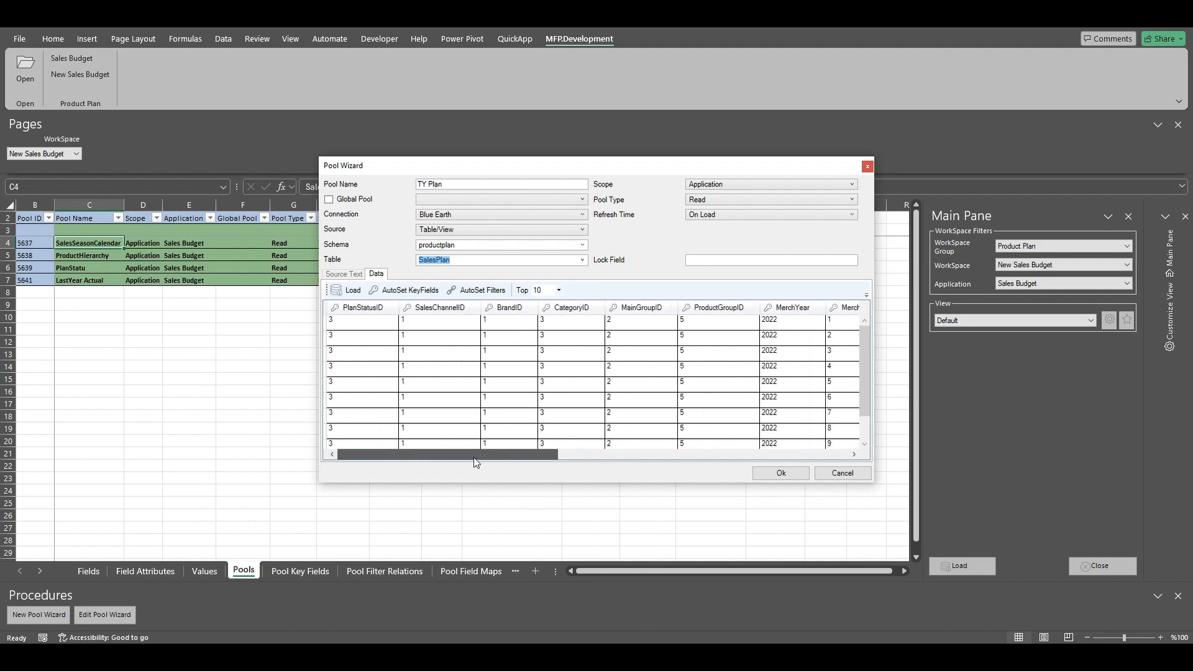
click(488, 292)
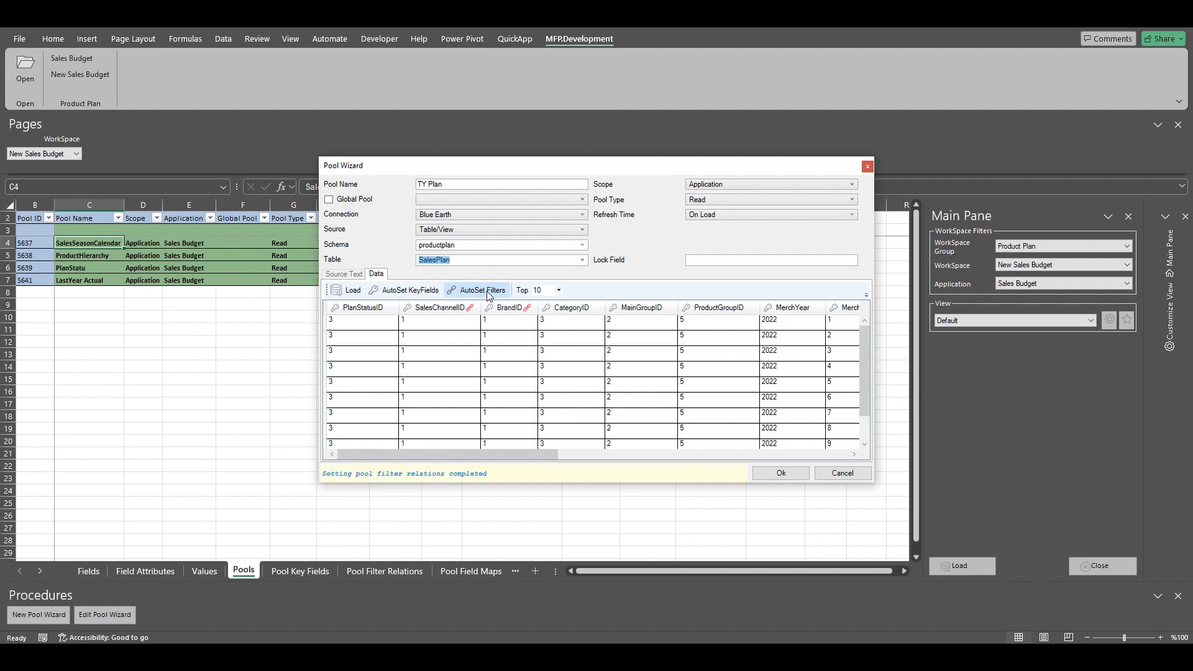
drag(477, 457, 724, 459)
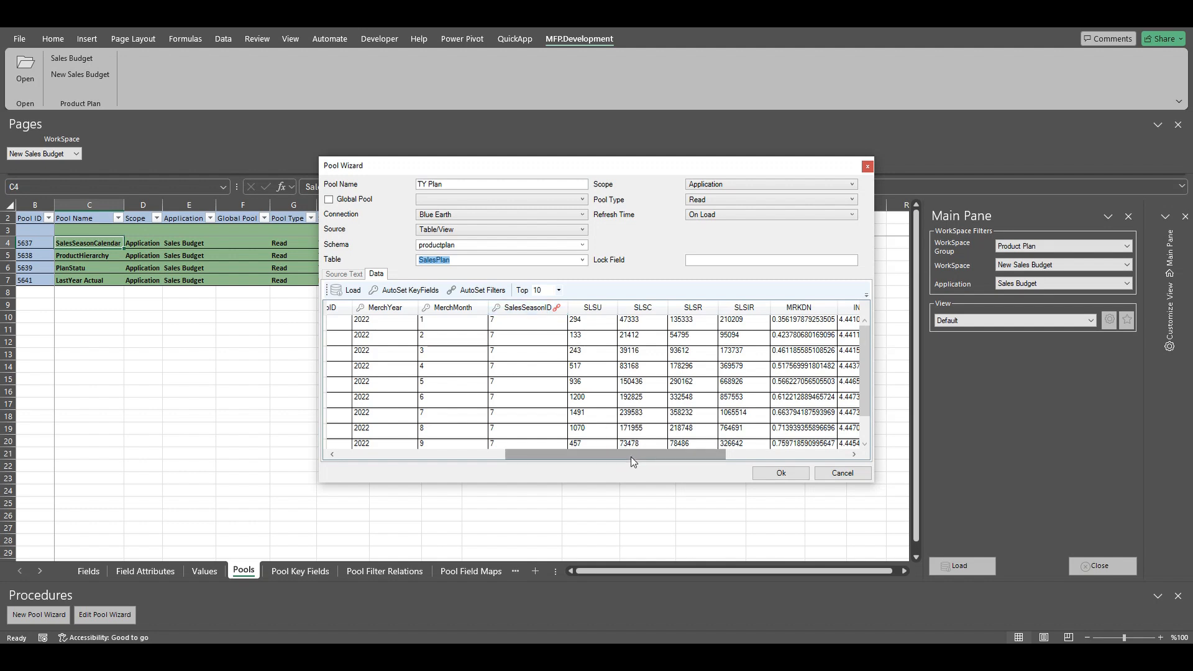
drag(632, 457, 420, 463)
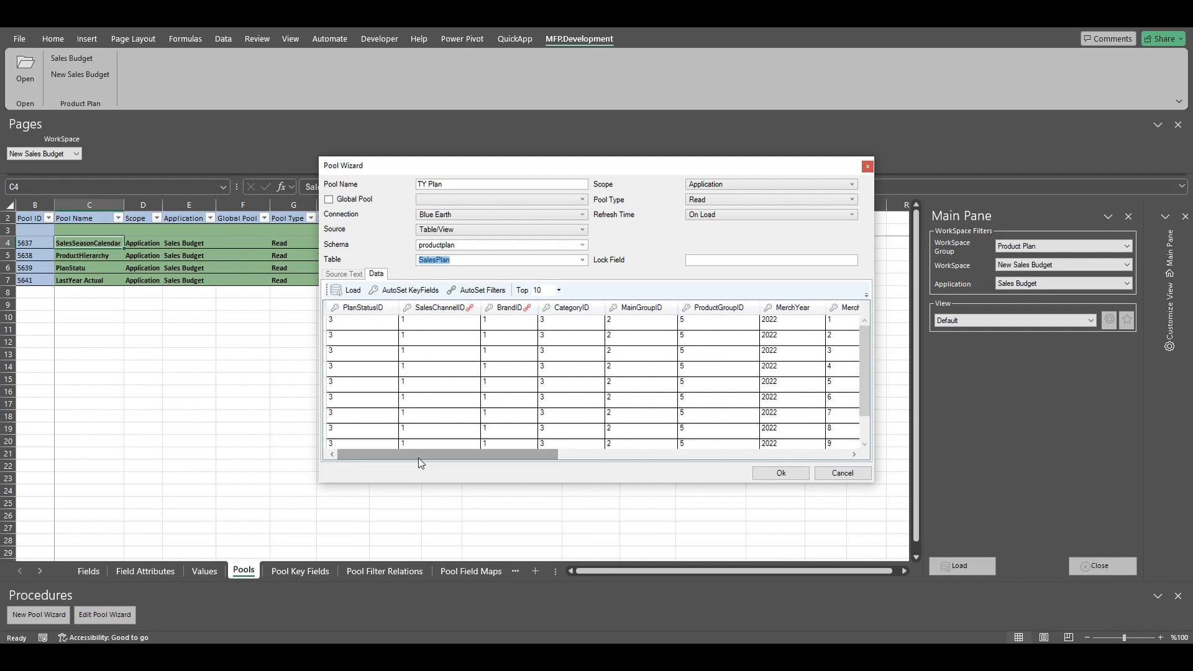
Step: Make TY Plan a Read Write pool, save it, and return to the Values sheet
click(751, 201)
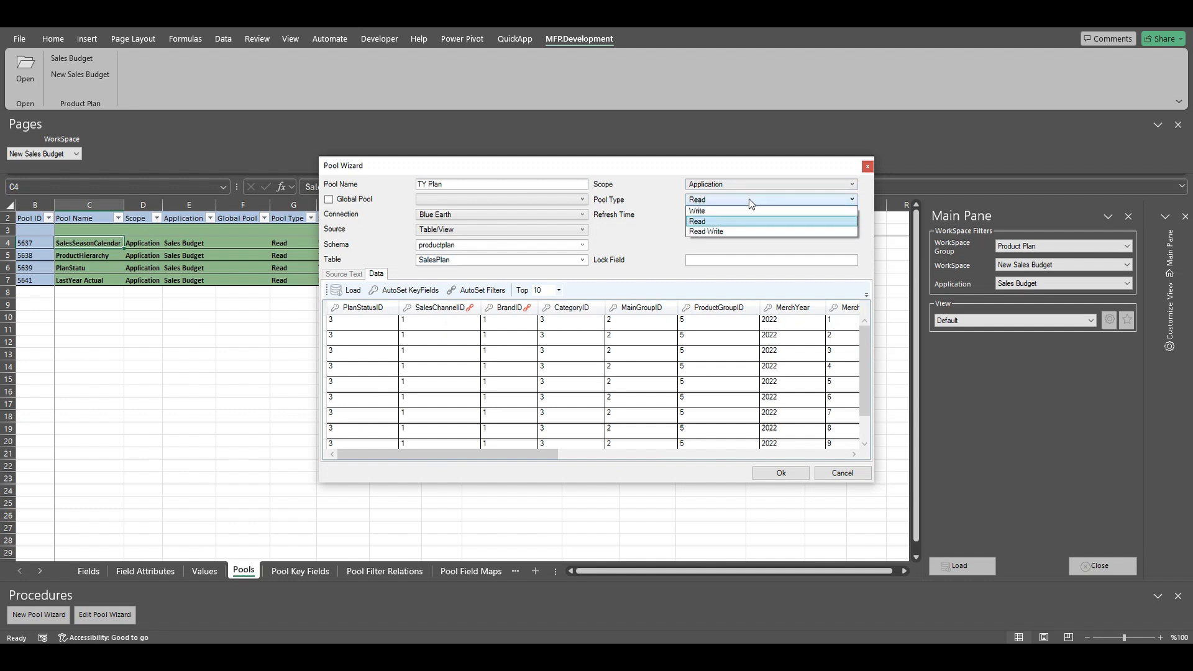
click(729, 233)
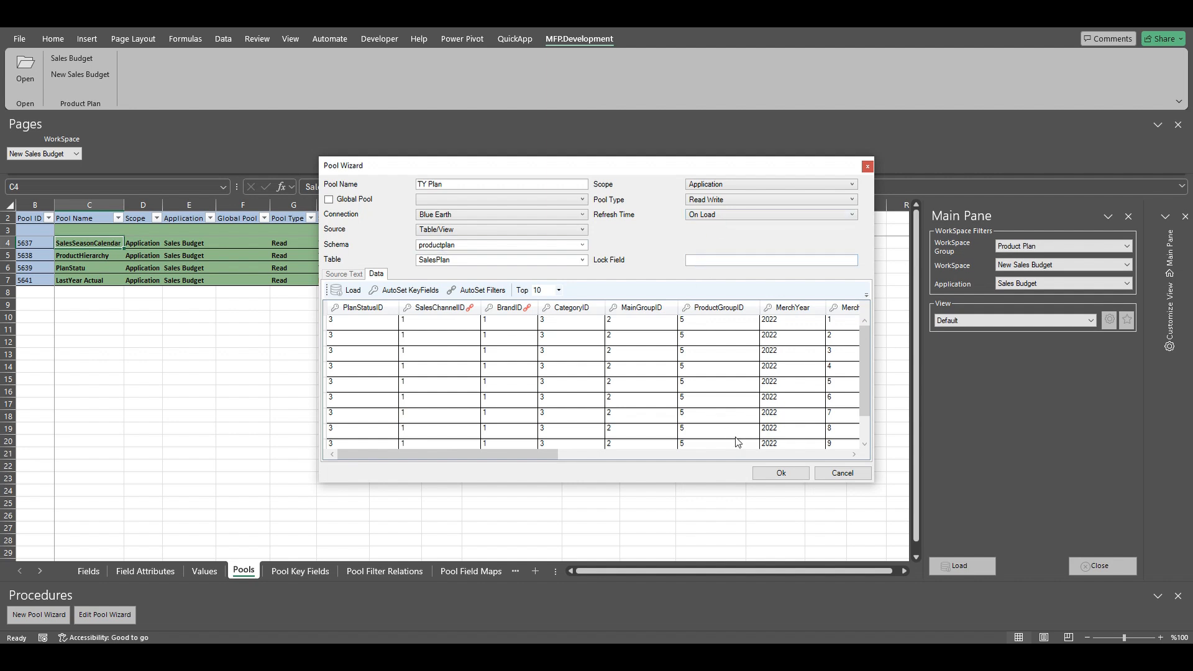
click(777, 475)
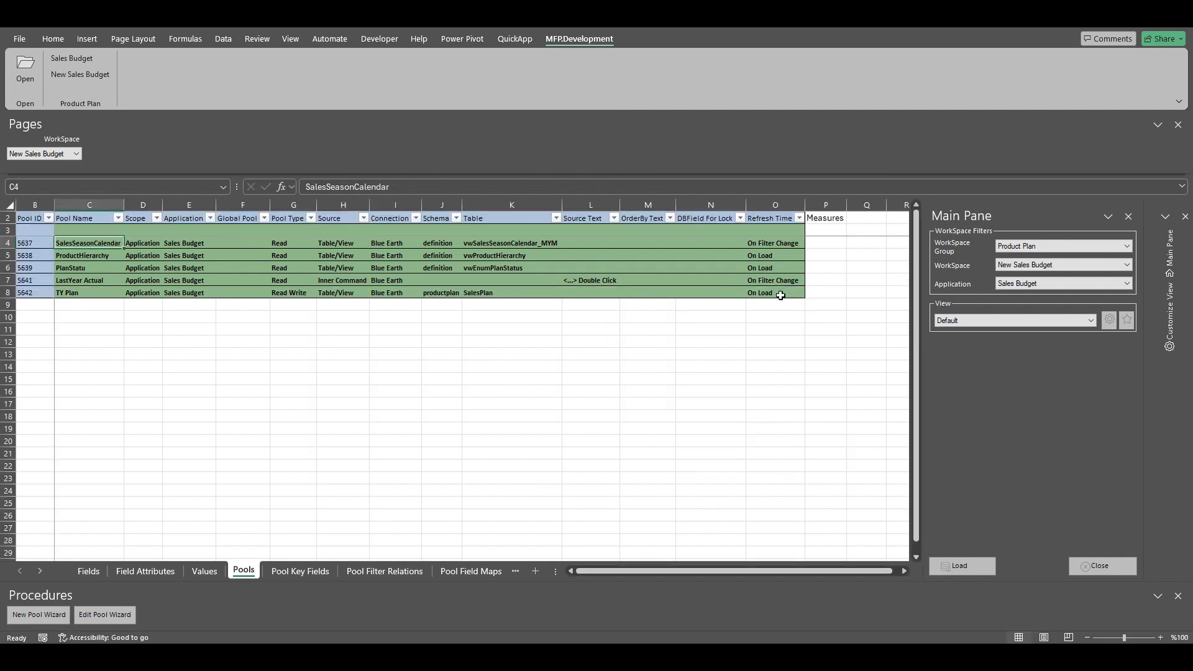
click(204, 572)
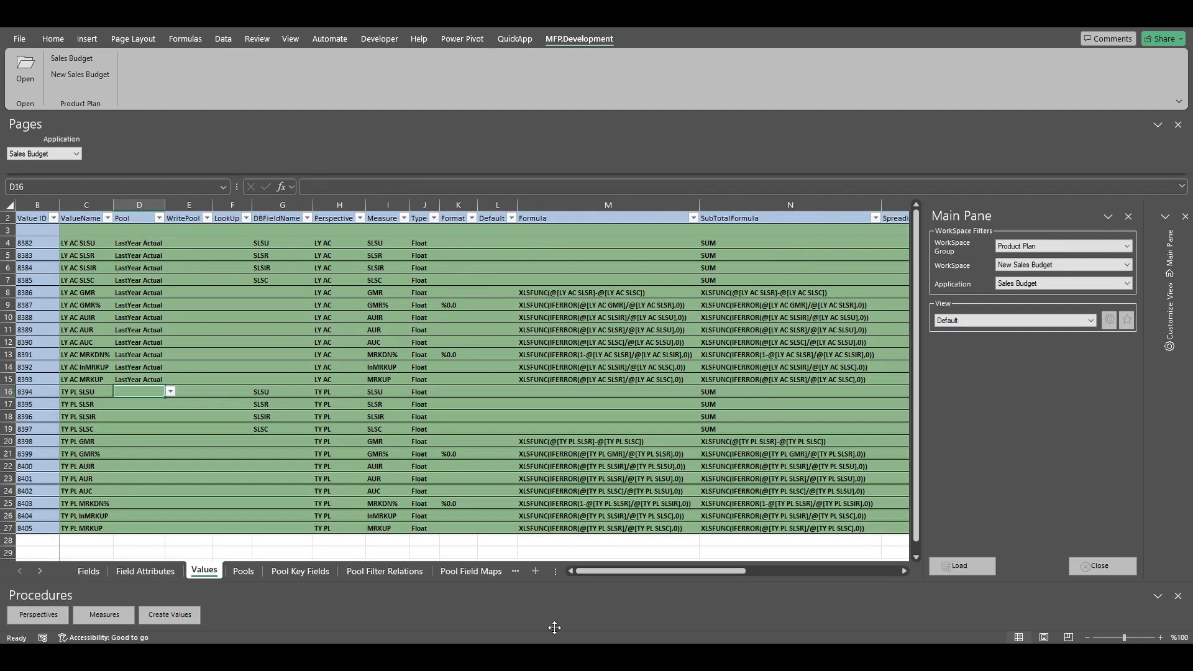
Step: Load the Values table and assign the TY Plan pool to TY PL rows 16–27
click(962, 566)
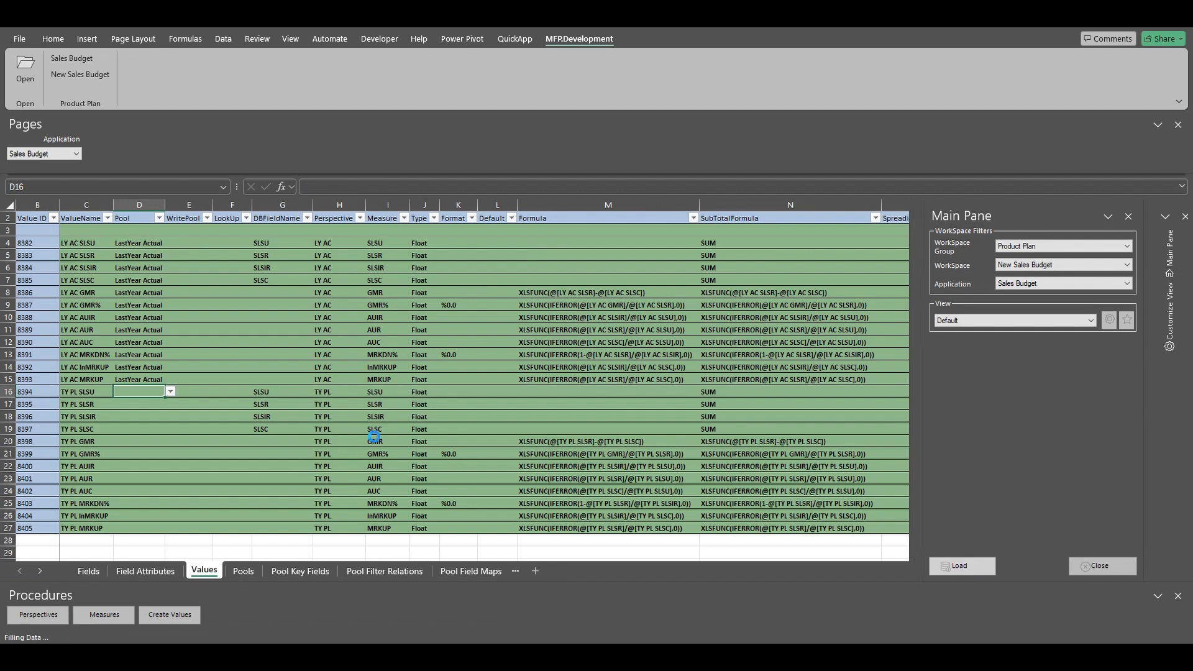
click(133, 394)
click(172, 391)
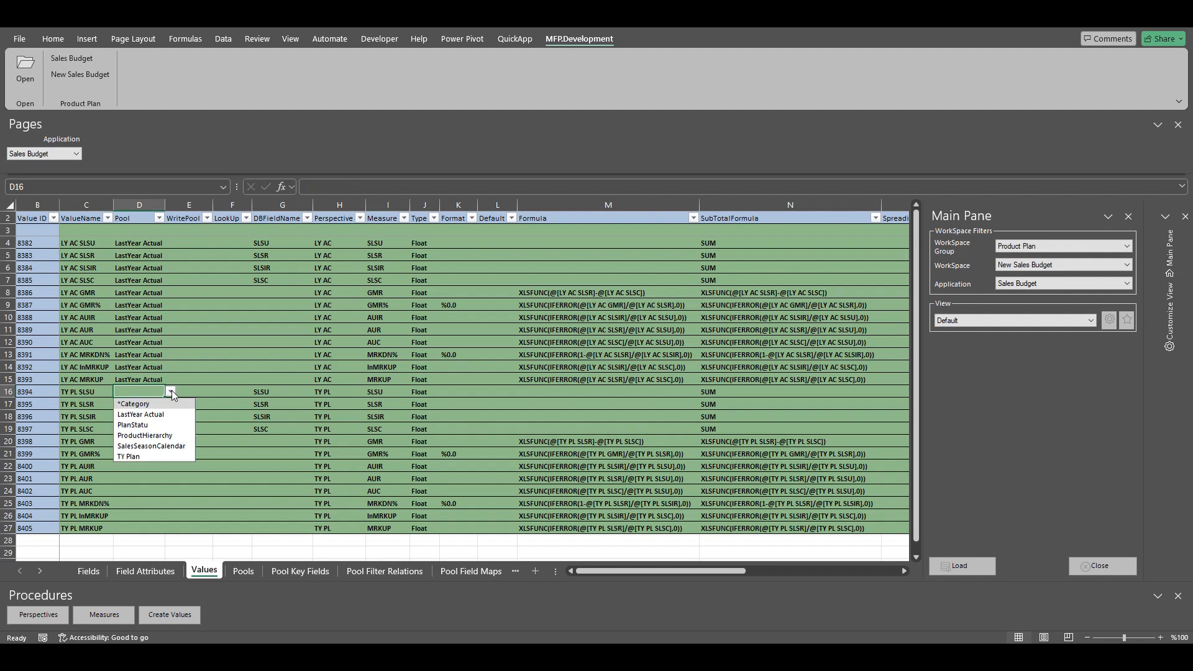
click(147, 455)
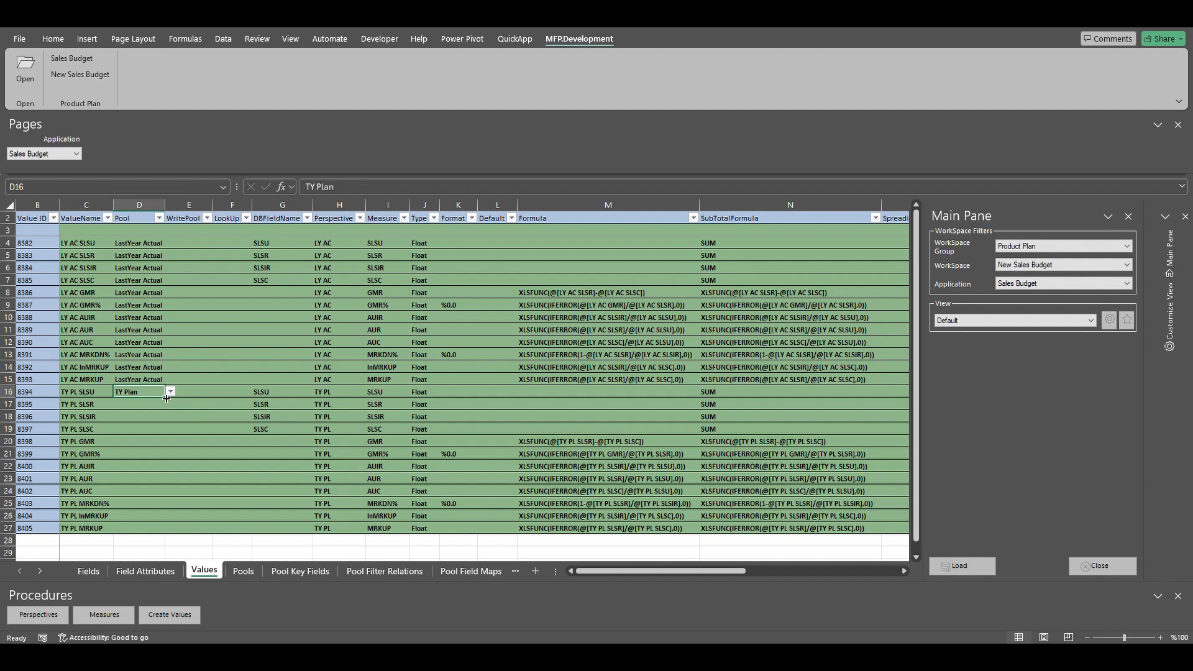
double_click(165, 398)
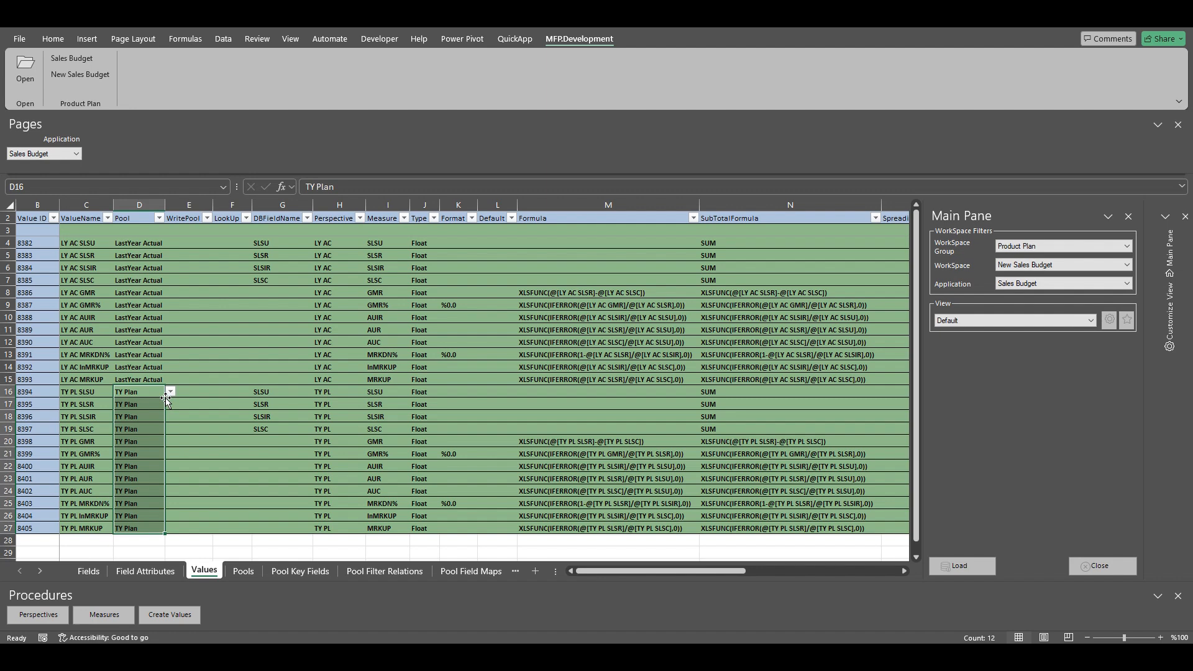
drag(261, 392, 11, 428)
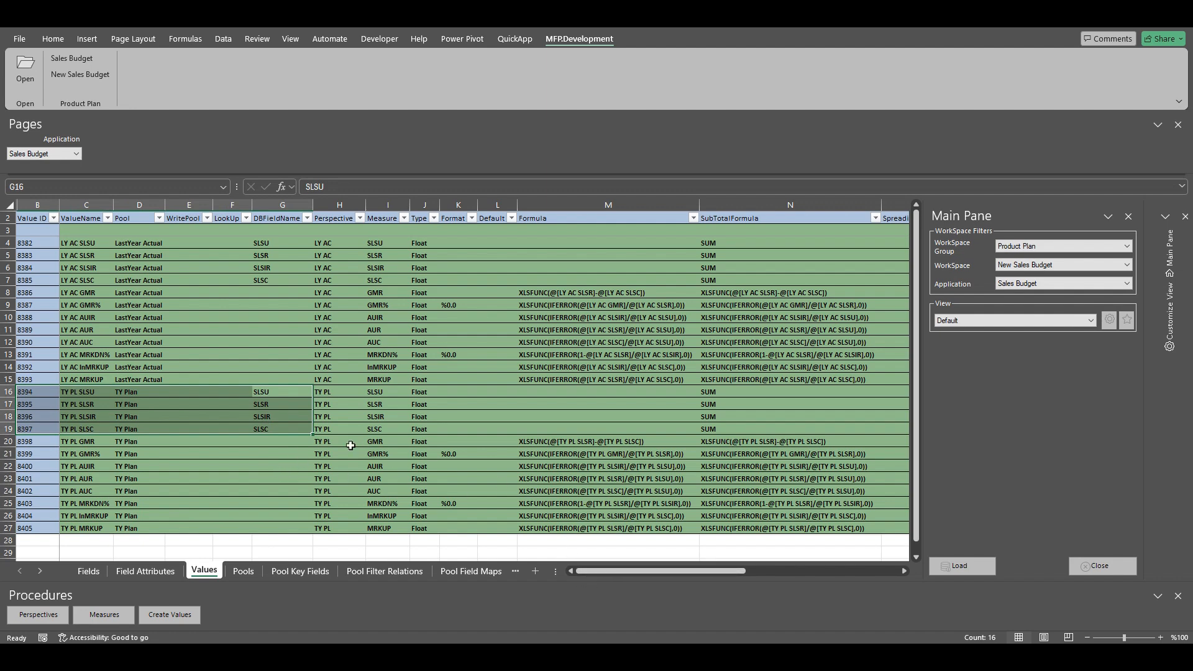
drag(277, 393, 778, 428)
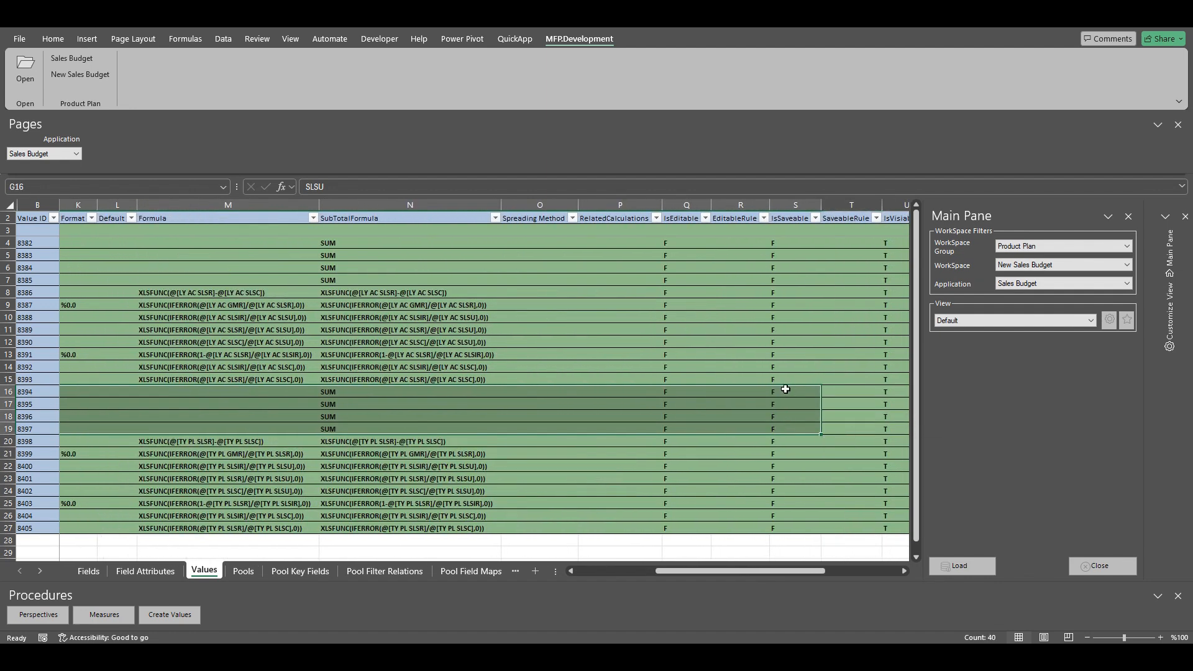
Step: Set IsSaveable to T for TY PL SLSU, SLSR, SLSIR and SLSC (S16:S19)
click(781, 392)
click(826, 393)
click(778, 417)
click(798, 404)
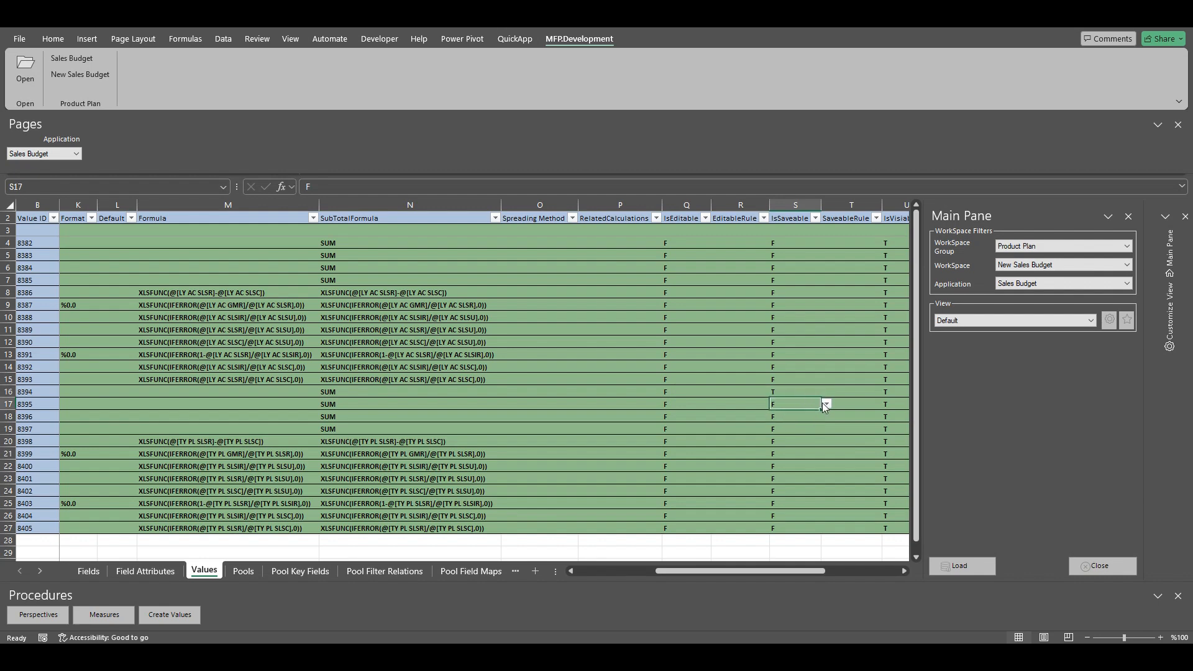
click(826, 404)
click(788, 416)
click(827, 416)
click(785, 439)
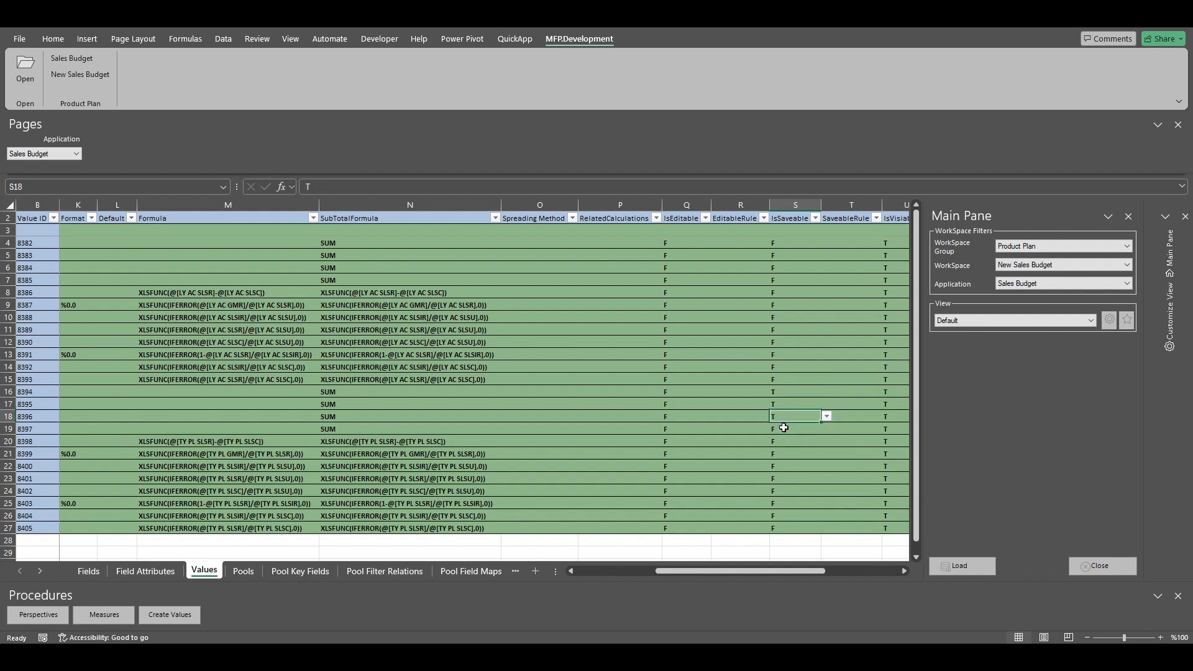
click(802, 429)
click(828, 429)
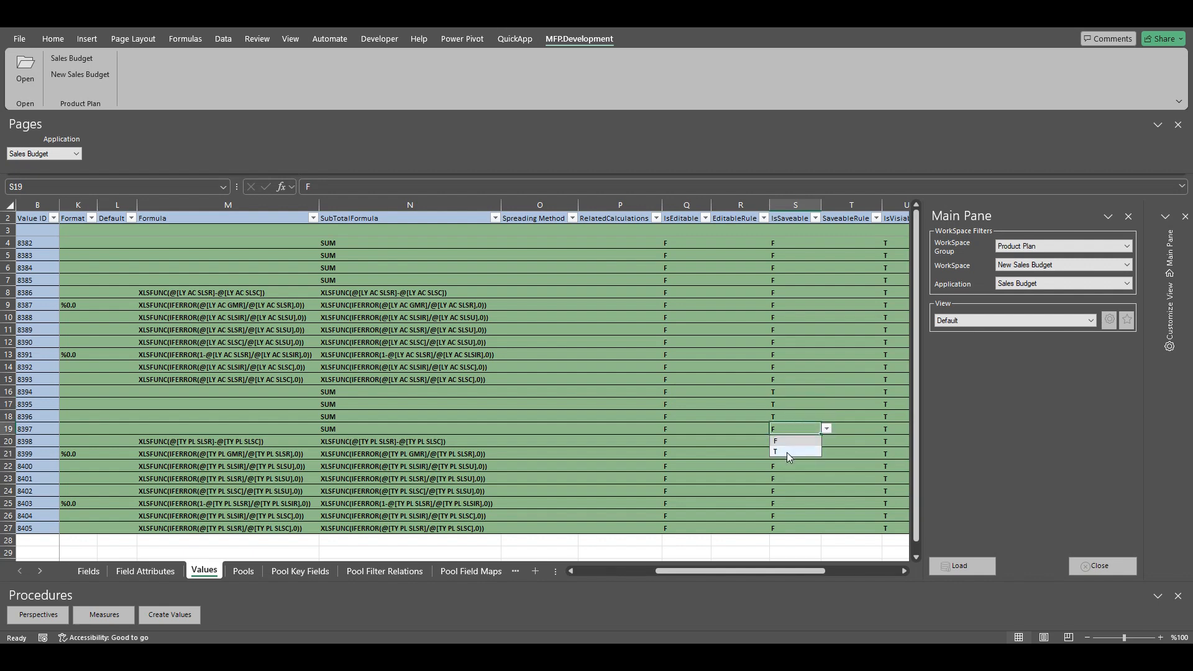
click(787, 453)
drag(781, 391, 784, 429)
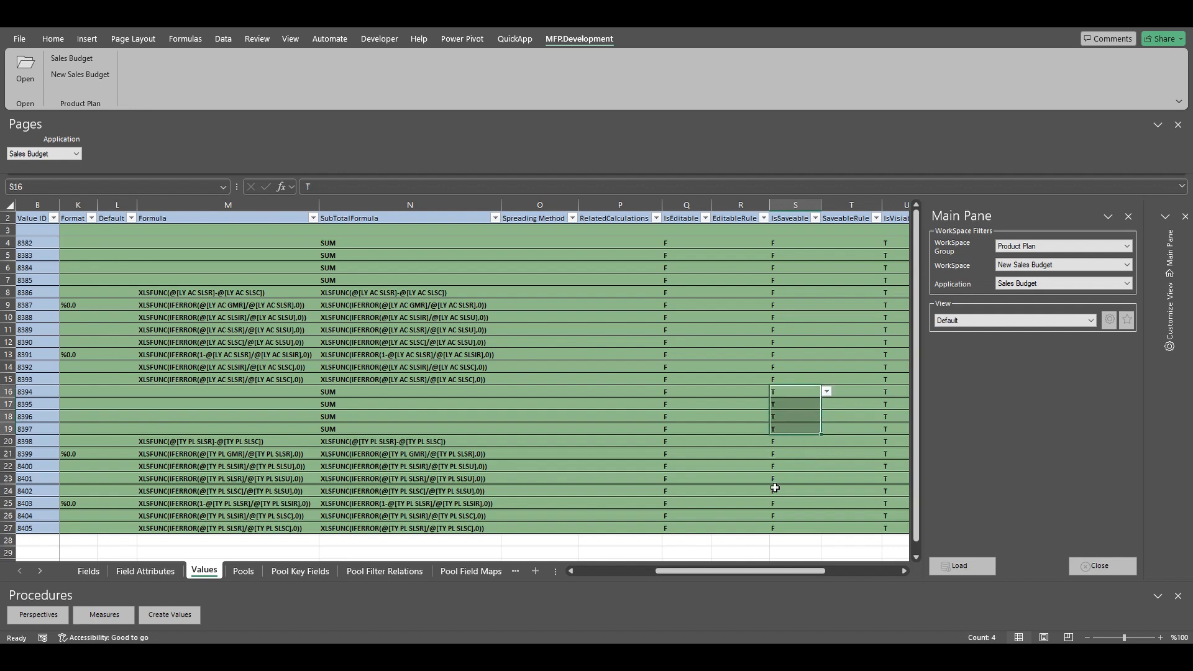
Step: Set IsEditable to T for TY PL SLSU in Q16
drag(744, 573, 651, 569)
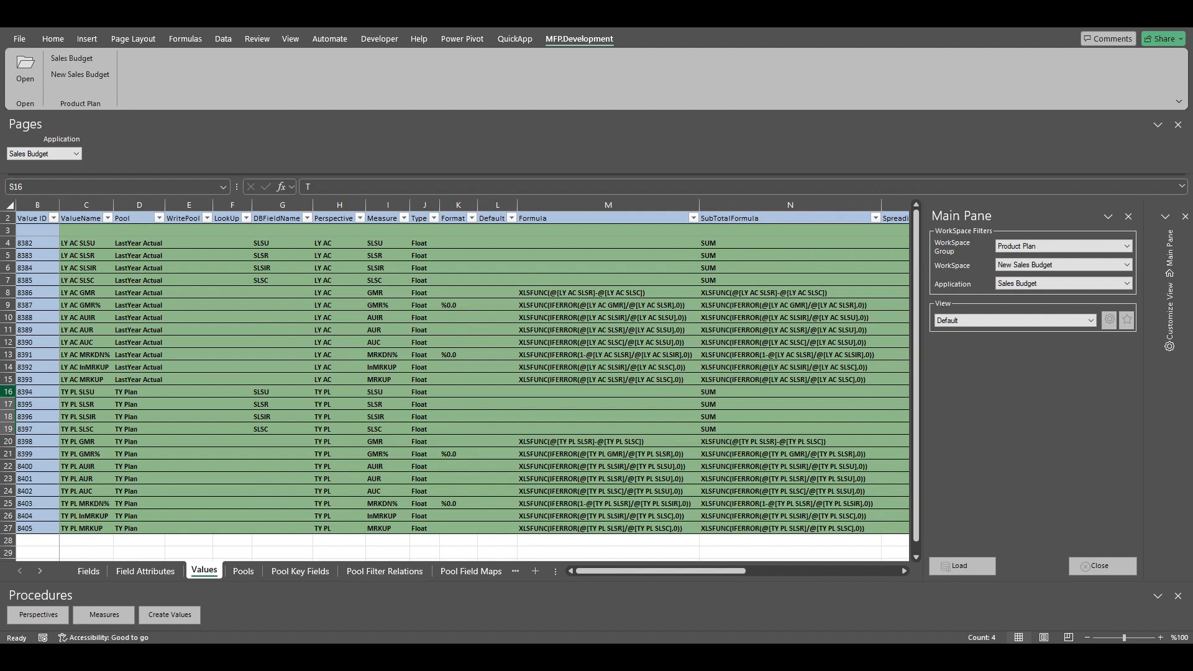
click(8, 392)
drag(619, 572, 694, 576)
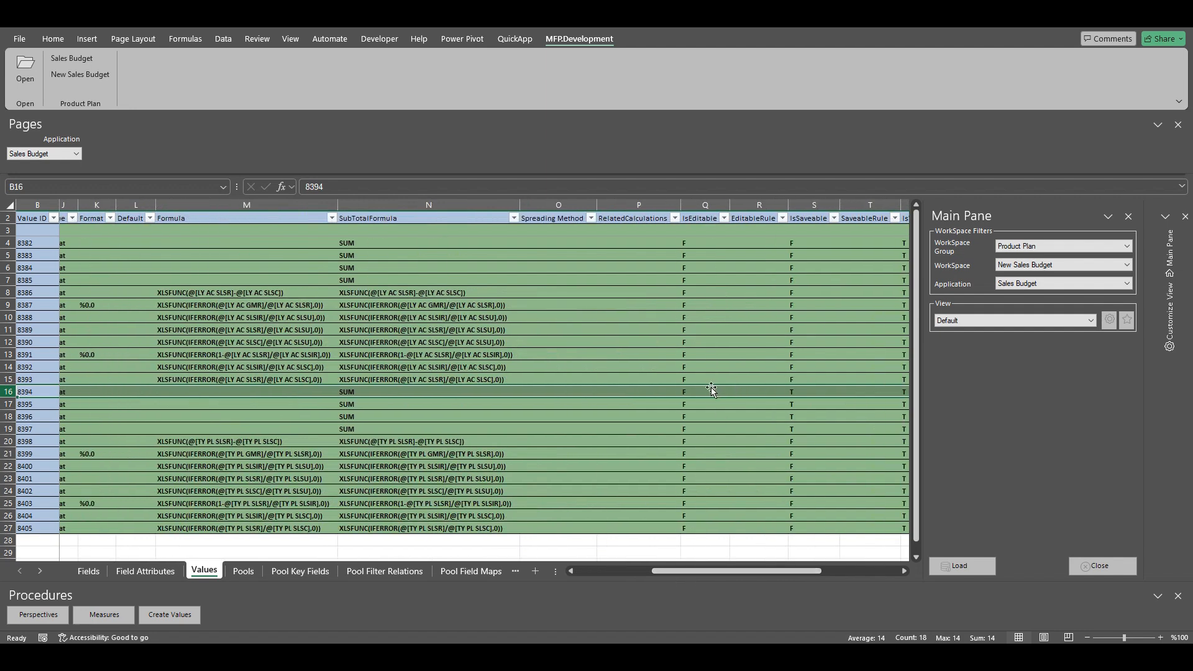
click(692, 392)
click(736, 392)
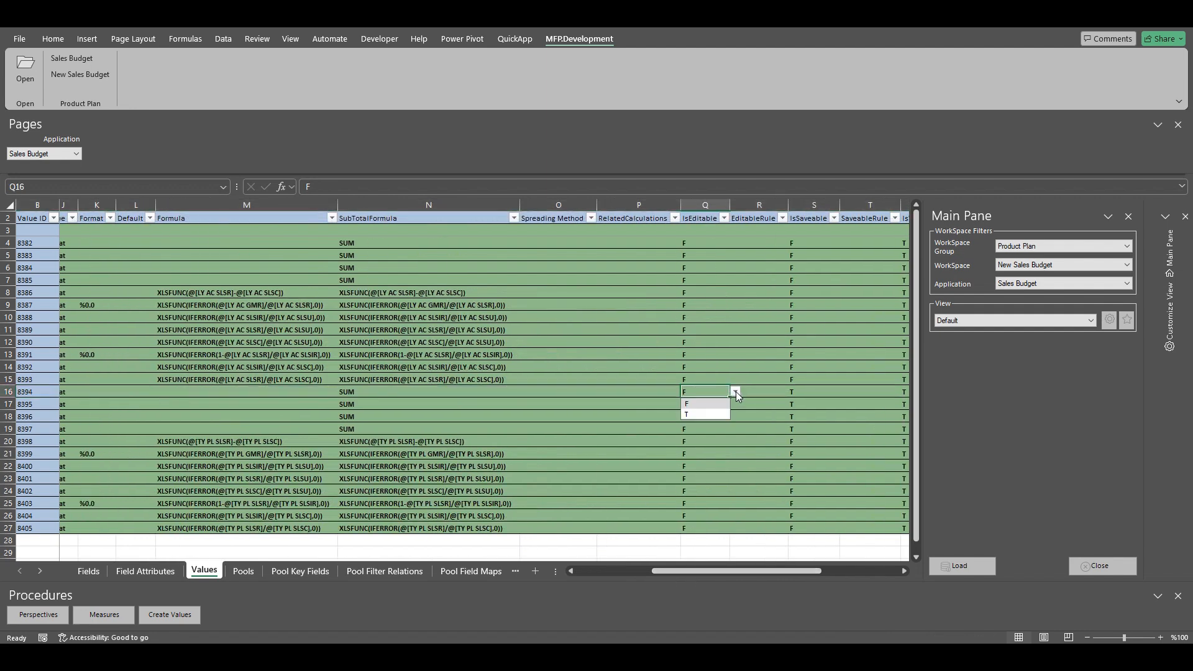
click(700, 415)
drag(699, 572, 612, 576)
click(8, 392)
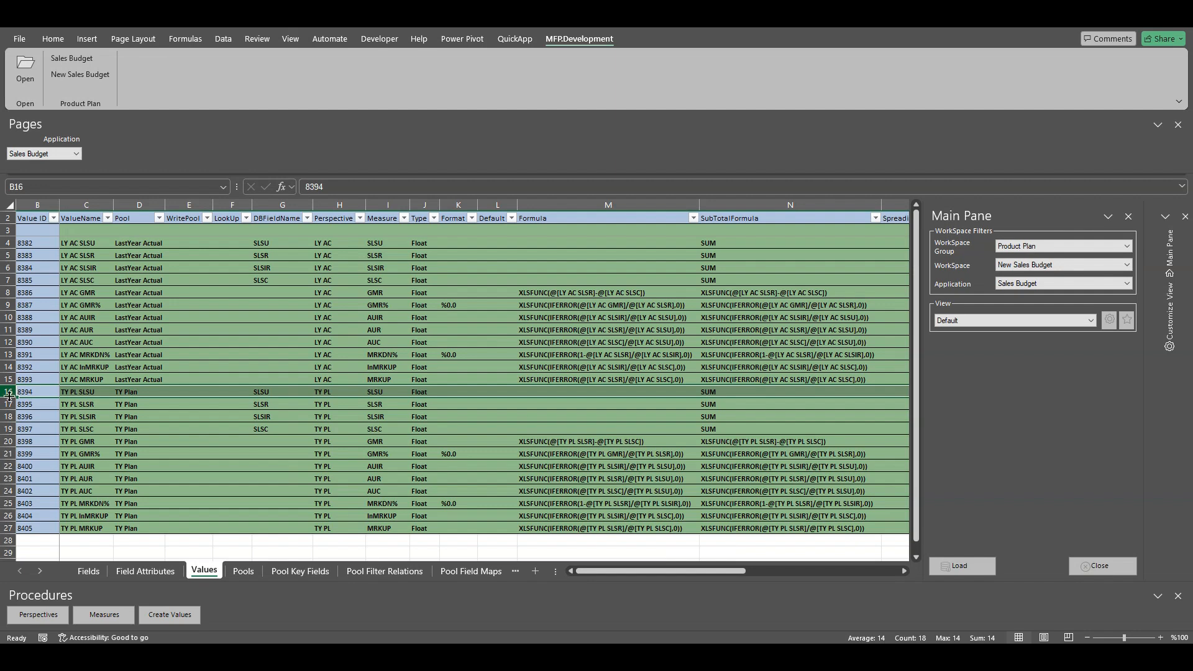
Step: Set IsEditable to T for TY PL AUIR in Q22
click(93, 467)
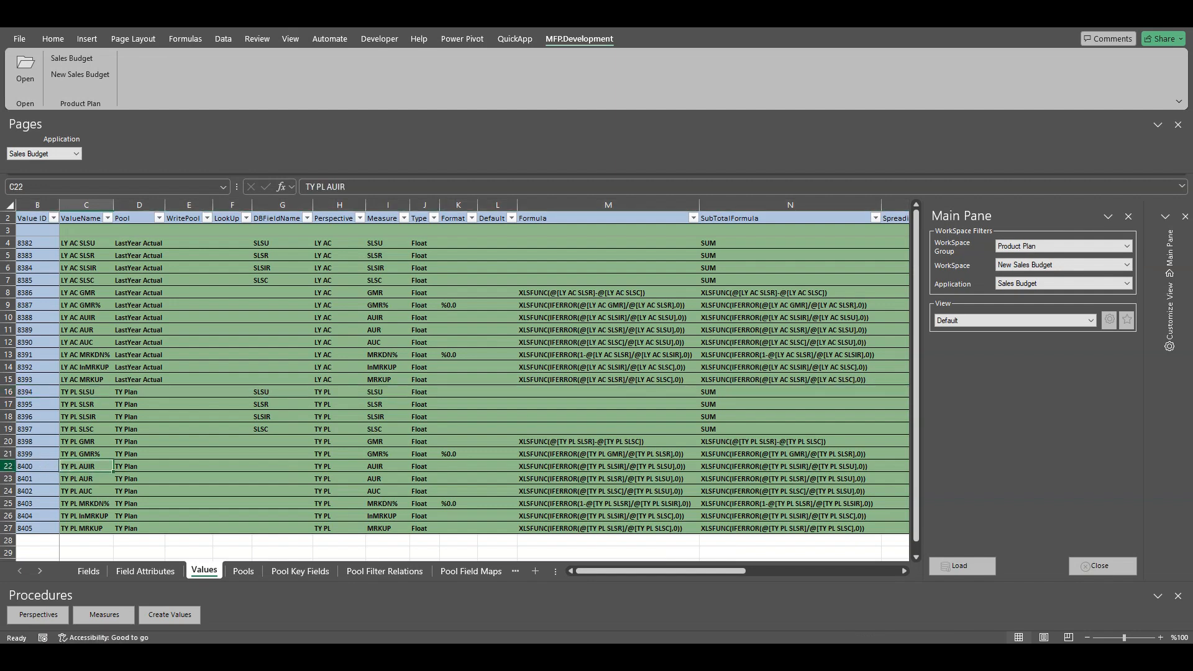
click(8, 467)
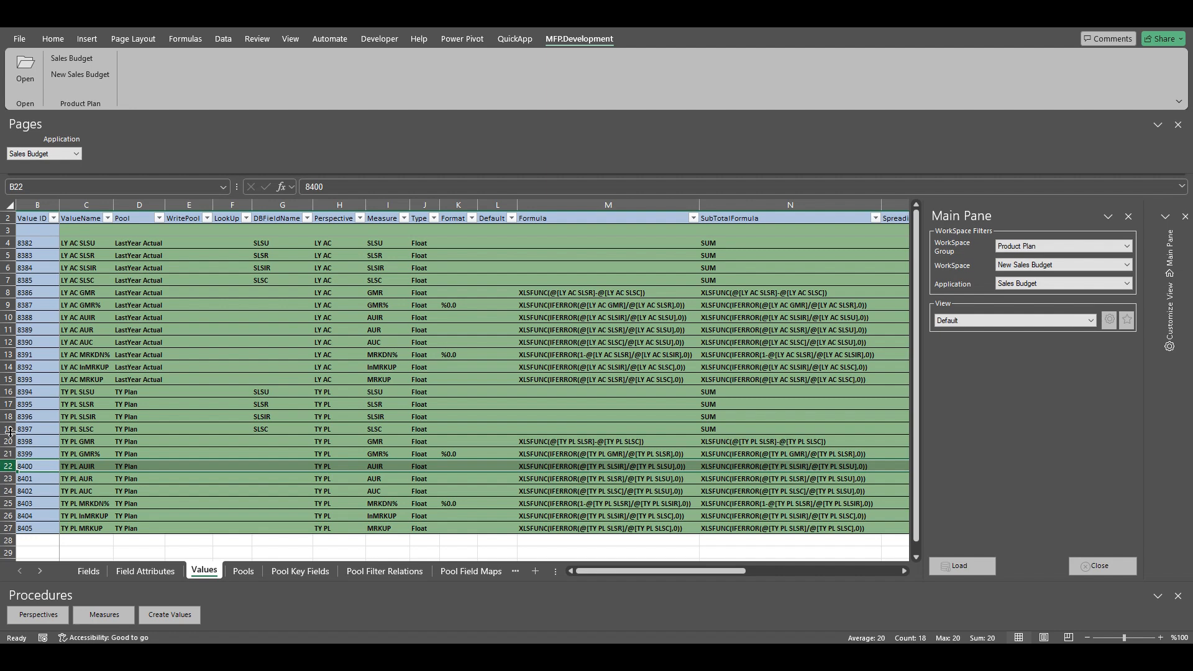
drag(602, 572, 678, 576)
click(716, 466)
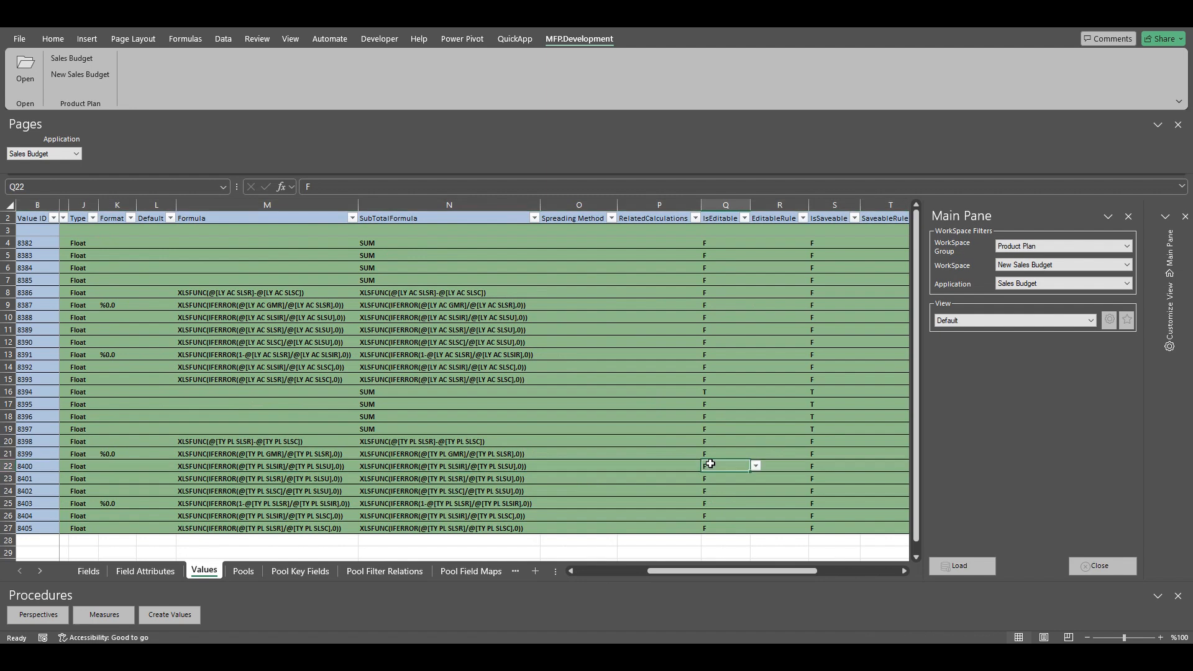
click(756, 467)
click(716, 490)
drag(681, 569, 617, 583)
click(583, 469)
click(9, 466)
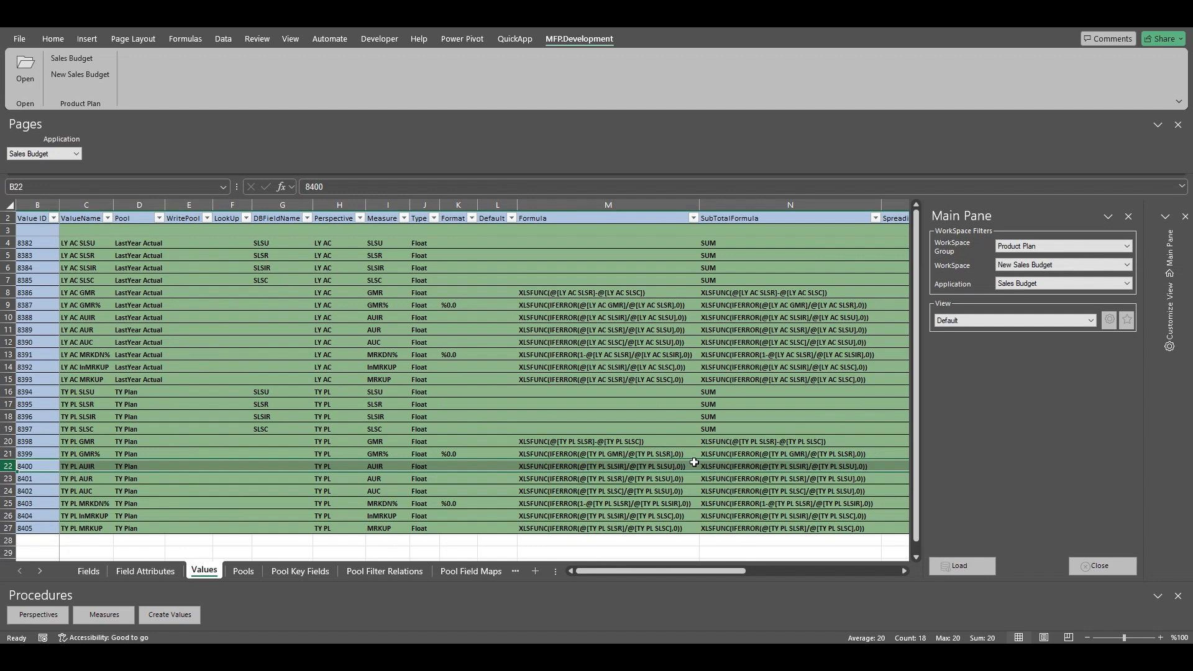
Step: Set TY PL AUIR's DBFieldName to AUIR and clear its formula in M22
click(267, 465)
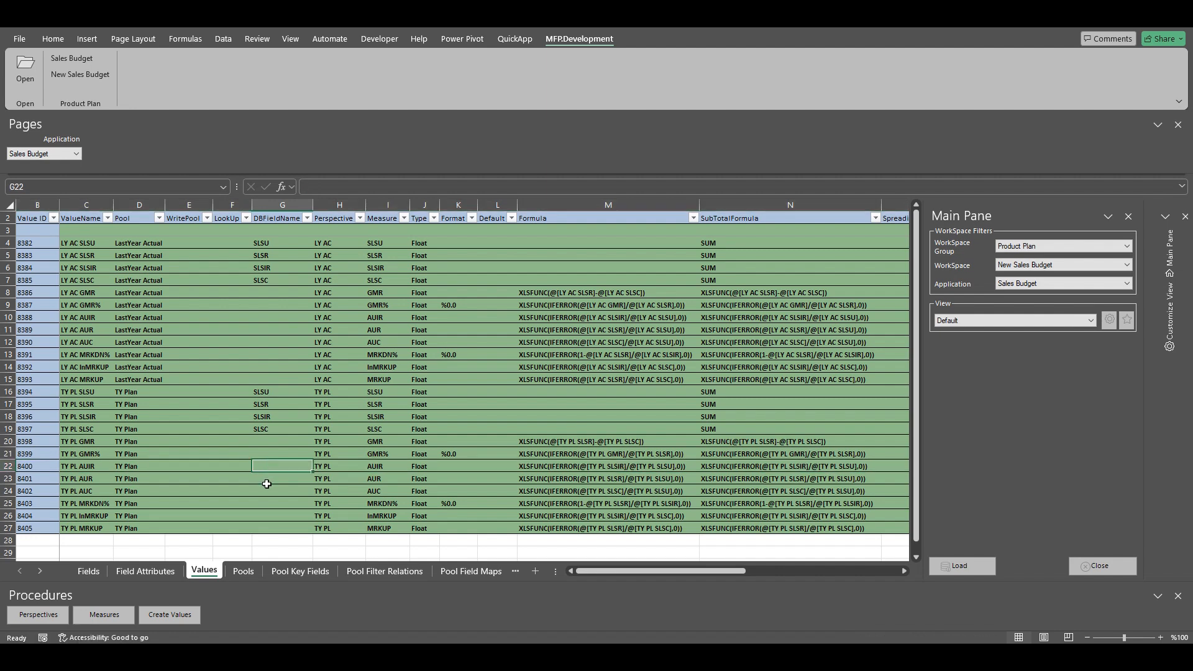
text(AUIR)
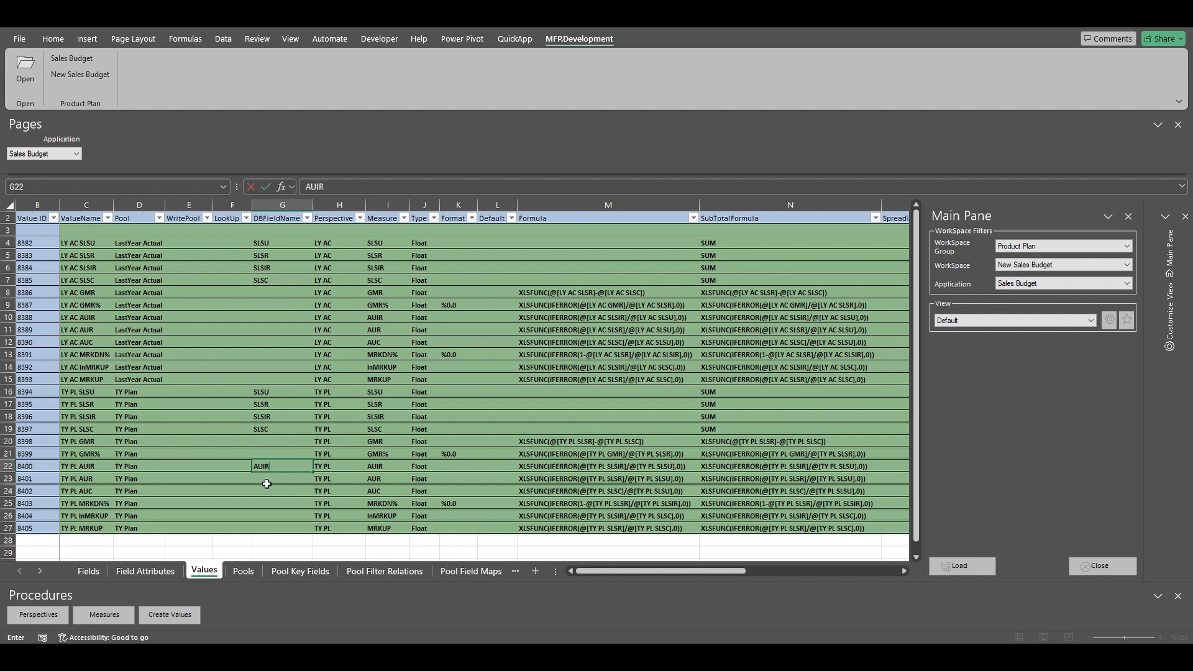
key(Tab)
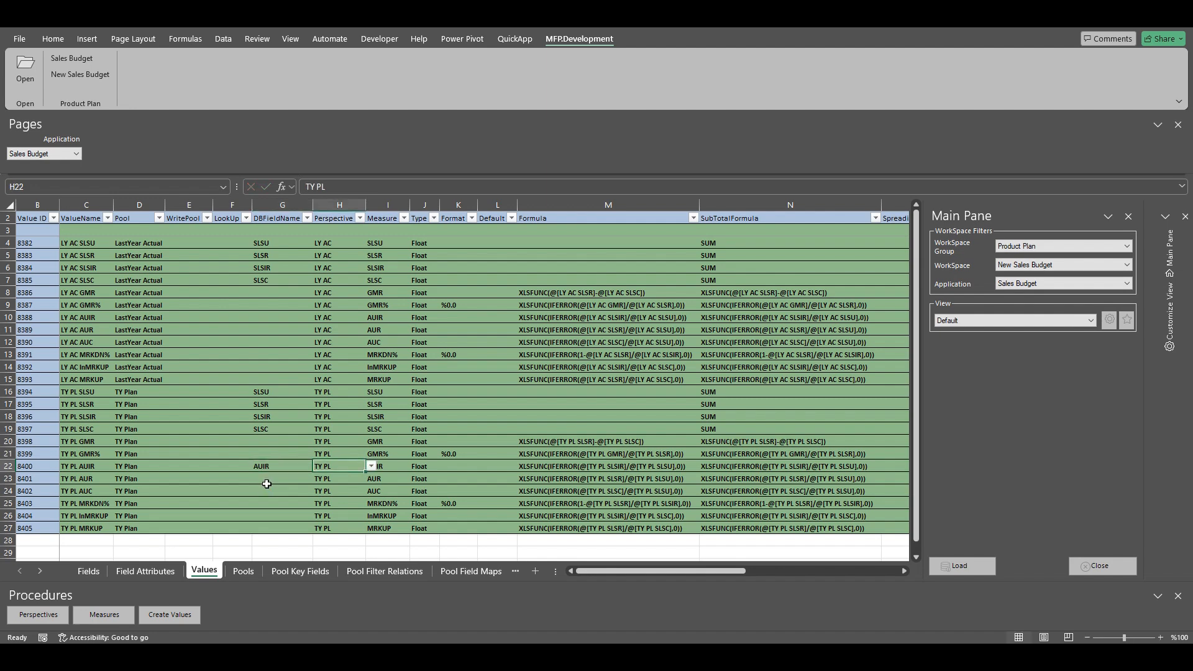
click(561, 467)
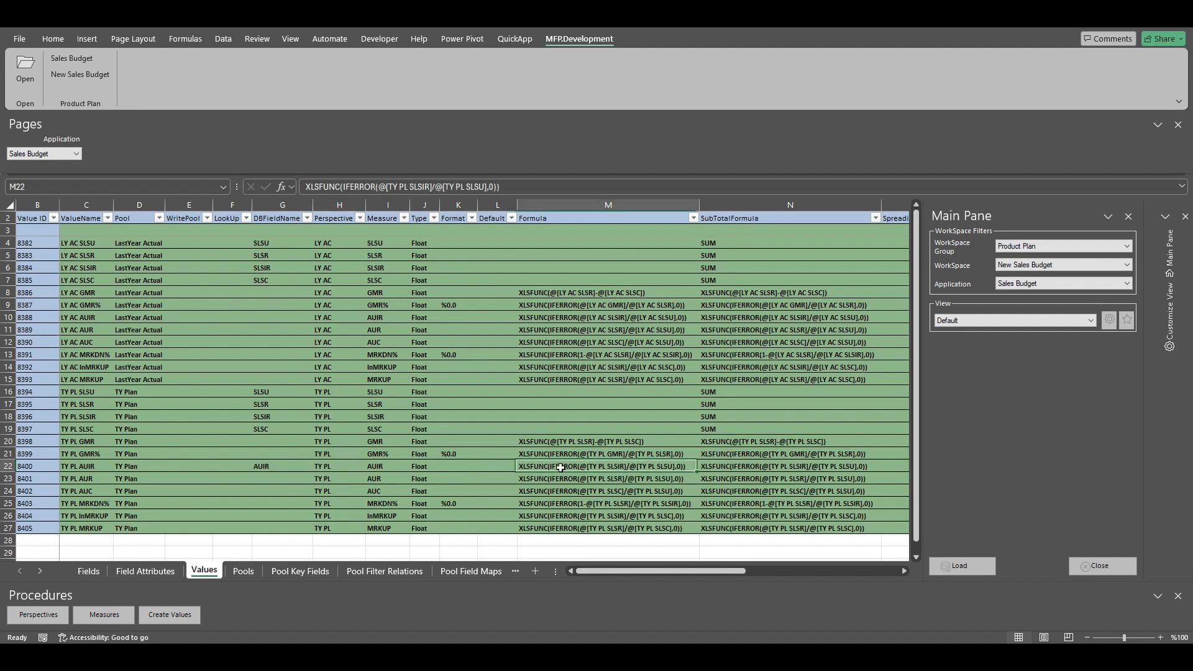
key(Delete)
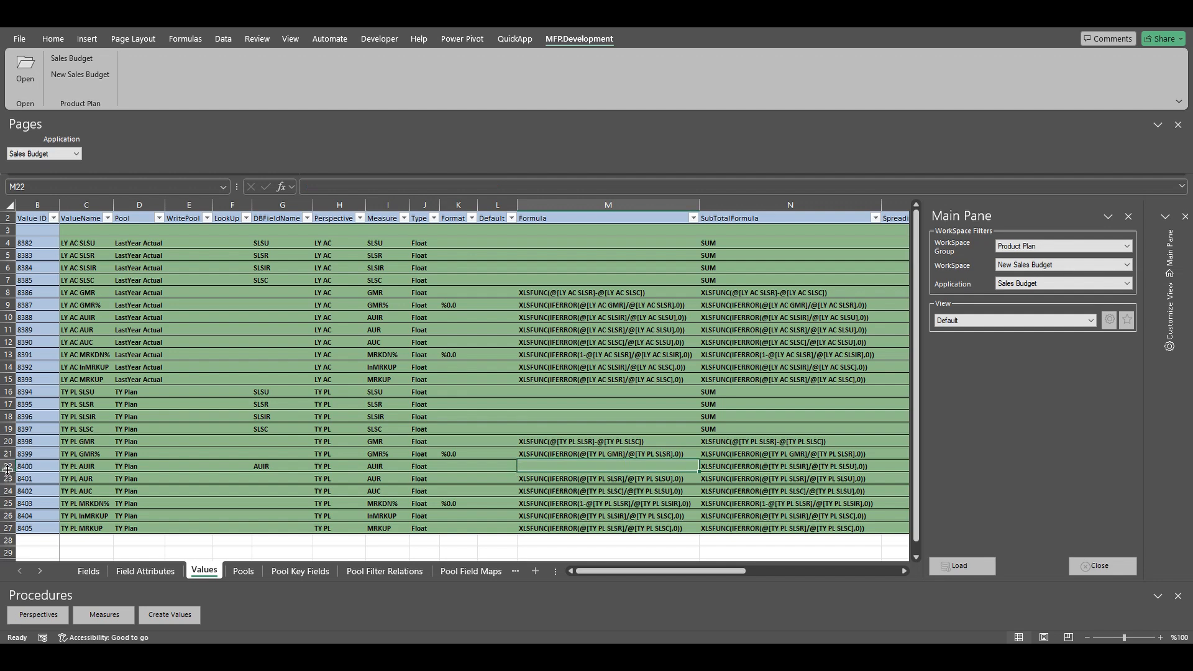
click(7, 467)
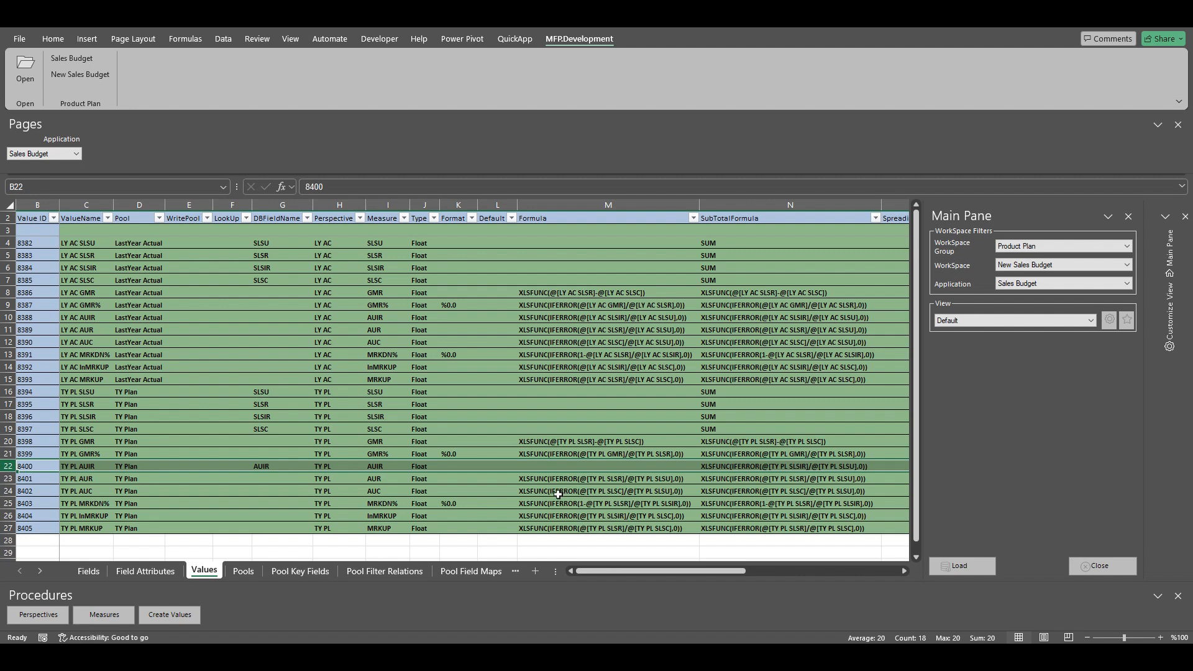
Step: Copy the TY PL GMR% formula from row 21 into TY PL SLSIR's formula cell M18
click(266, 416)
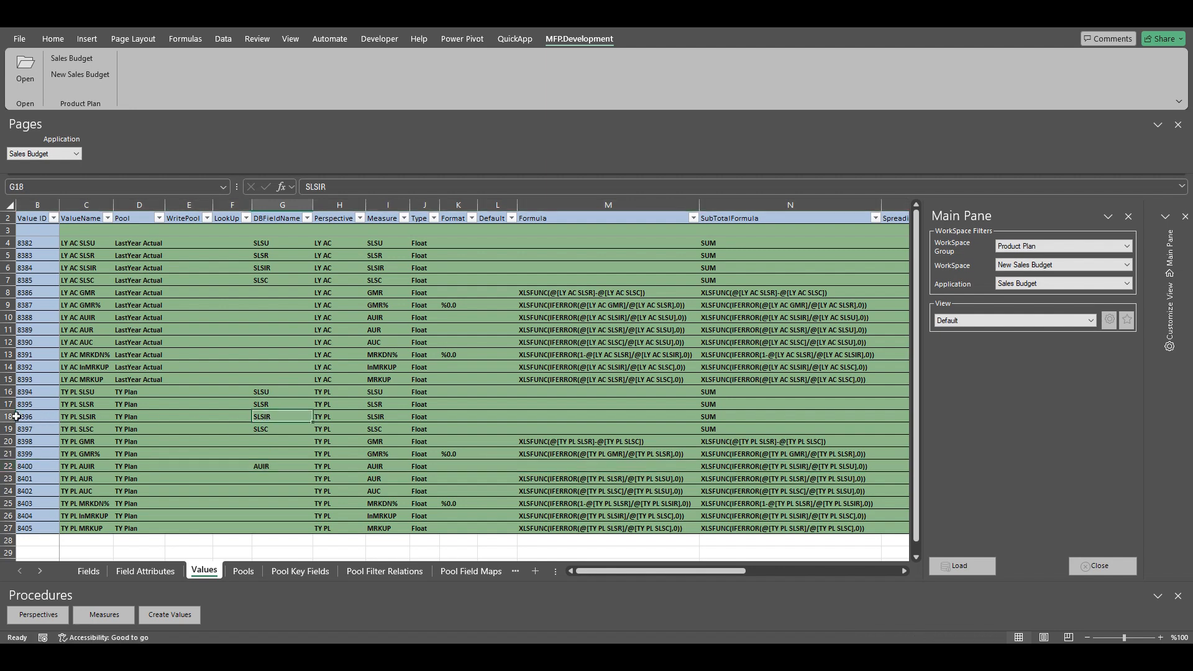
click(17, 416)
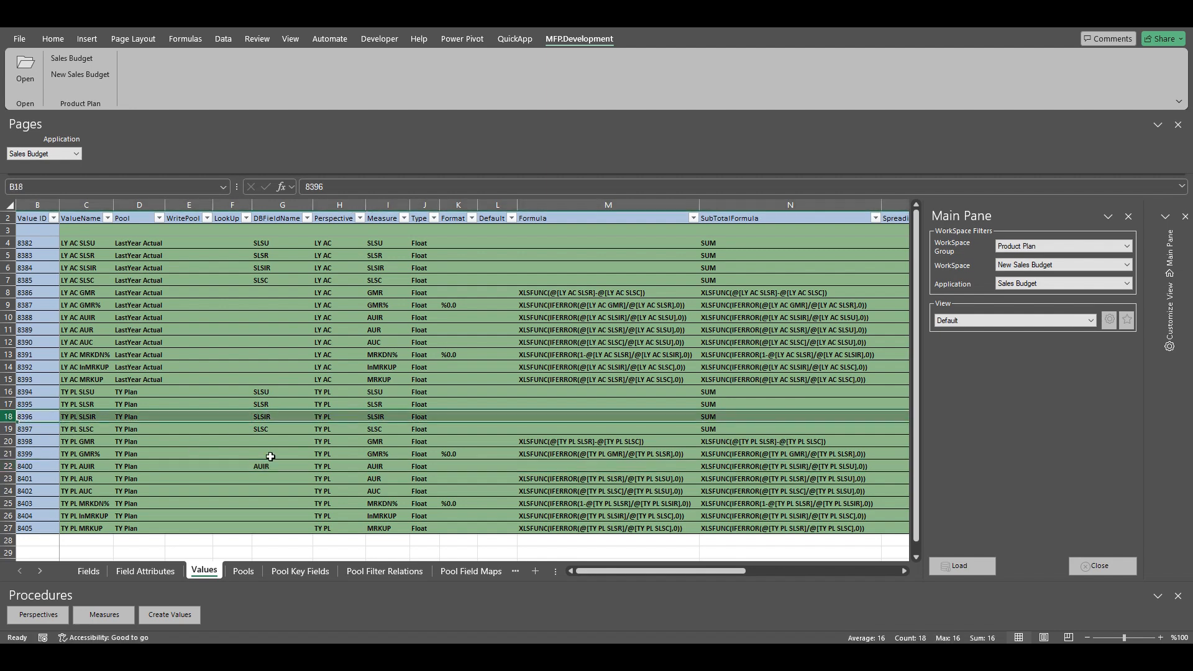
click(264, 467)
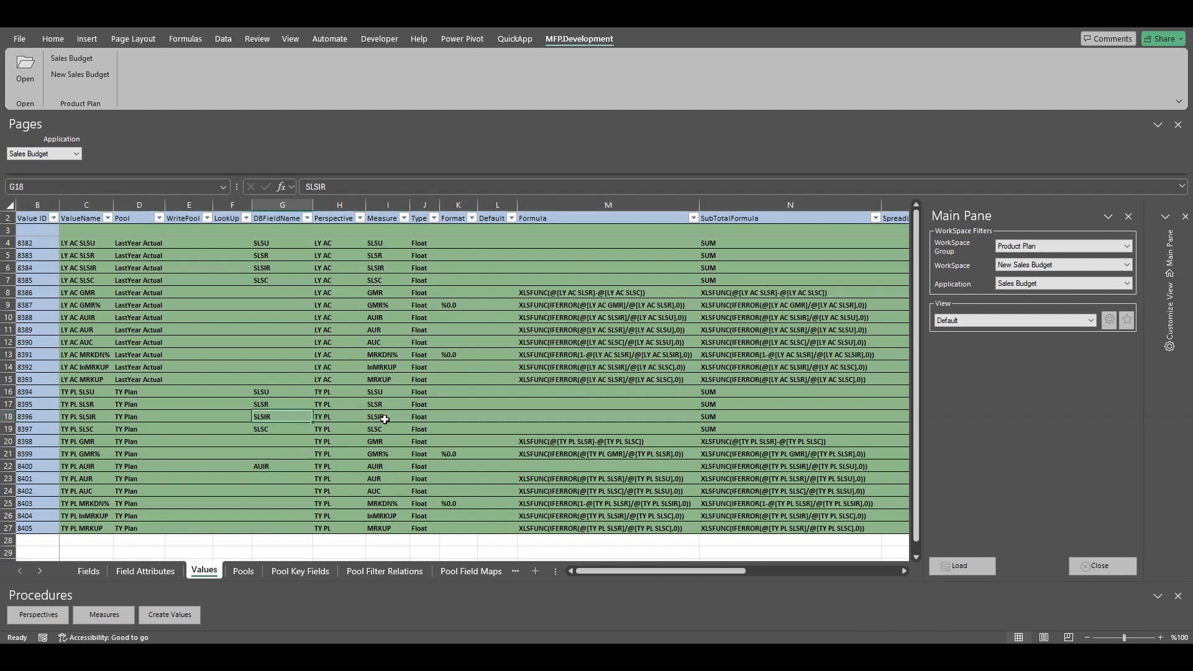
click(557, 413)
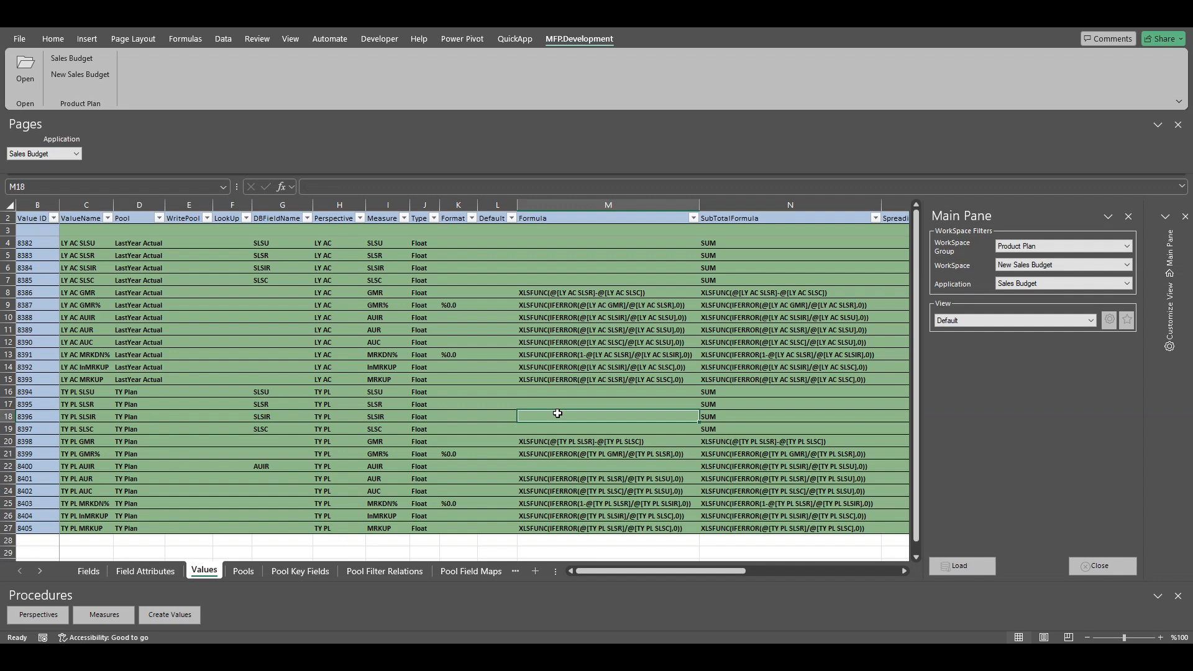
click(573, 455)
key(ctrl+c)
click(589, 413)
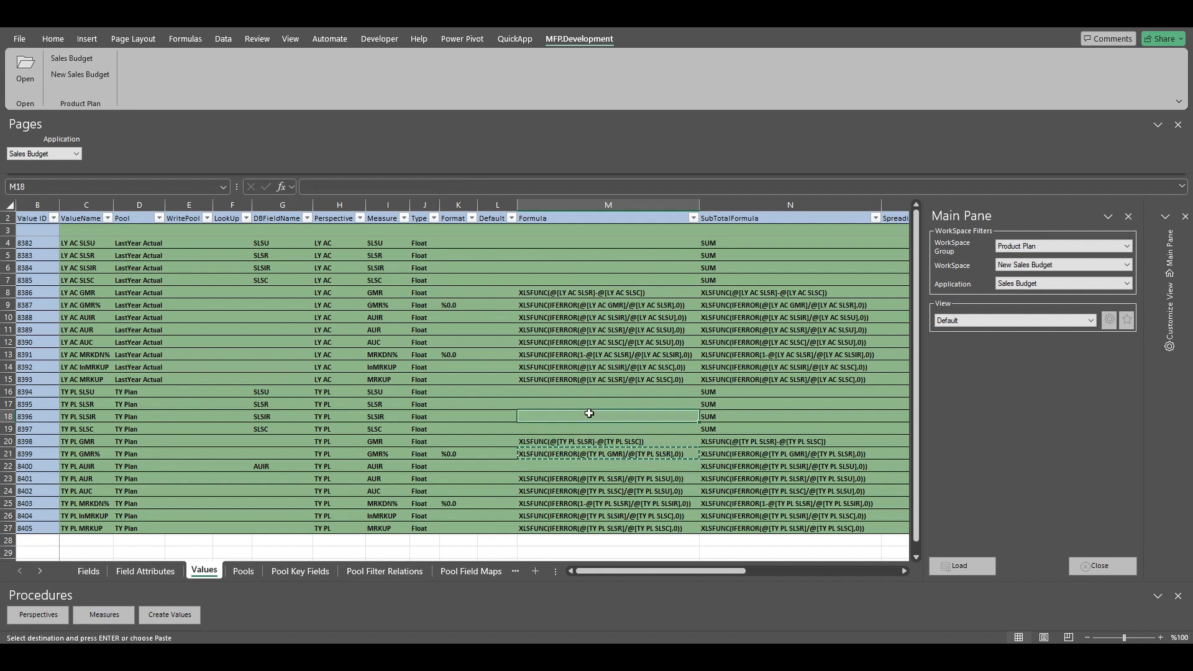
key(ctrl+v)
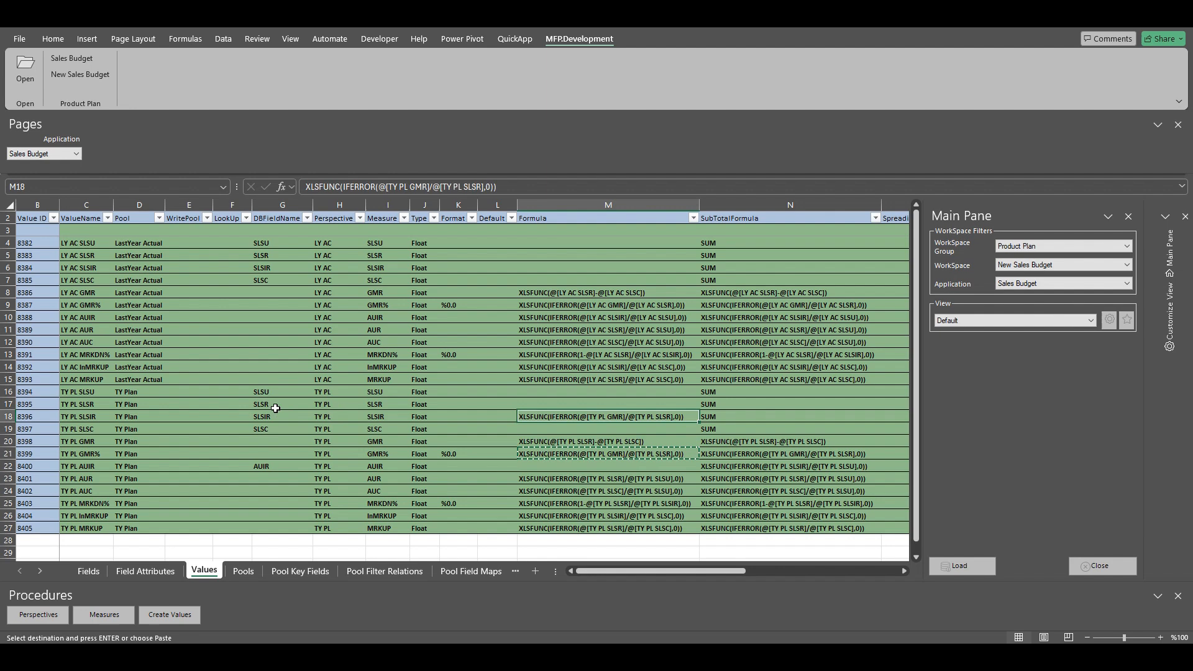
Step: Edit M18's formula to XLSFUNC(IFERROR(@[TY PL SLSU]*@[TY PL AUIR],0)) and commit it
click(426, 190)
key(BackSpace)
key(BackSpace)
key(BackSpace)
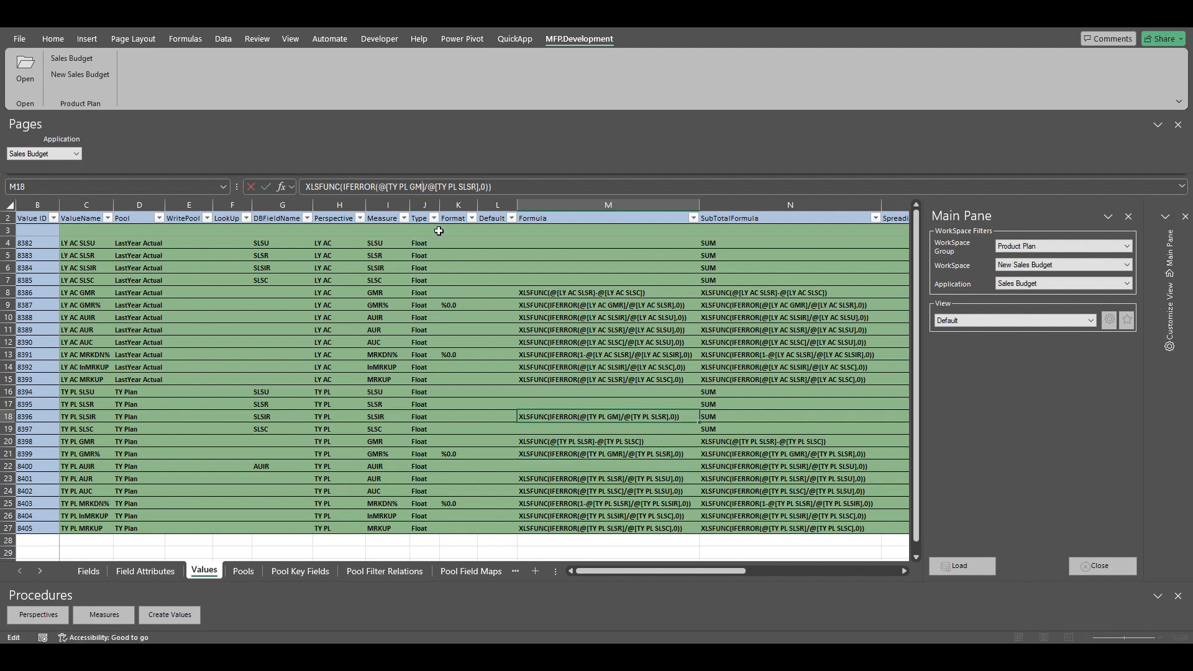
text(SLSU)
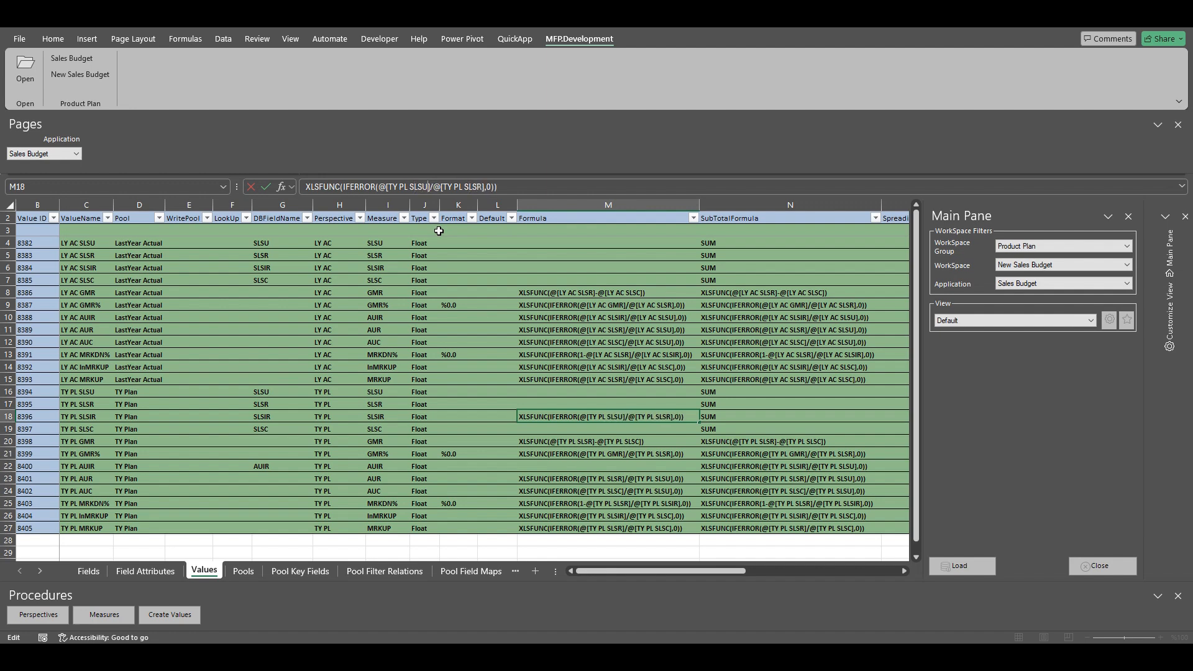
key(Delete)
text(*)
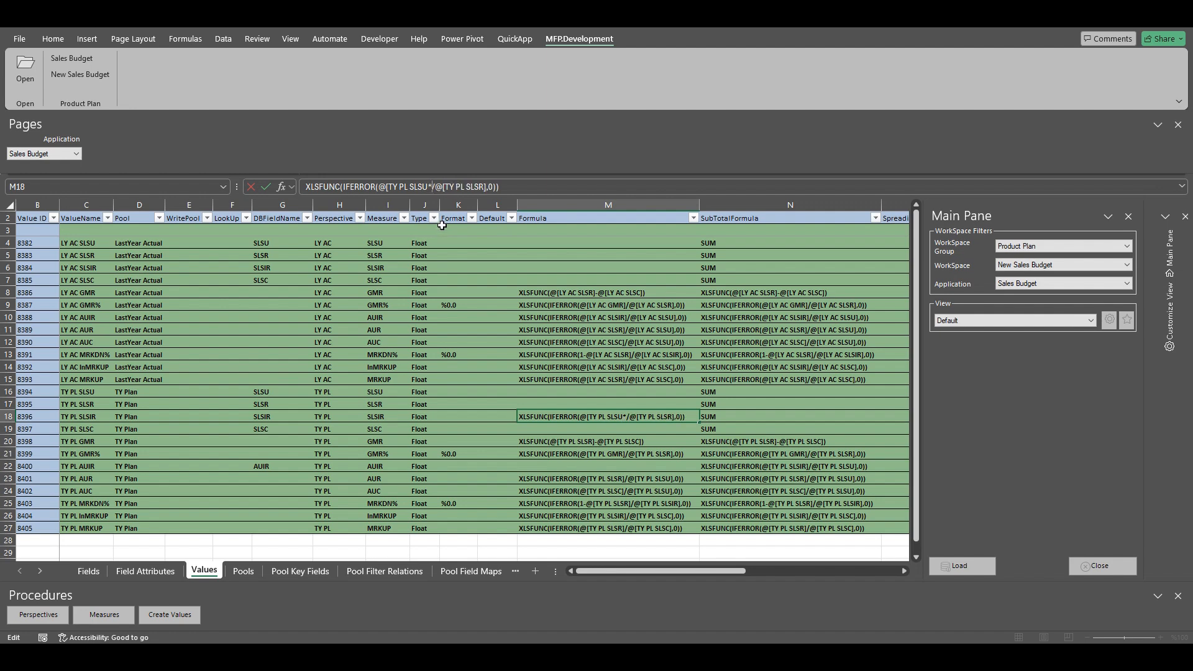
key(Delete)
key(BackSpace)
text(]*)
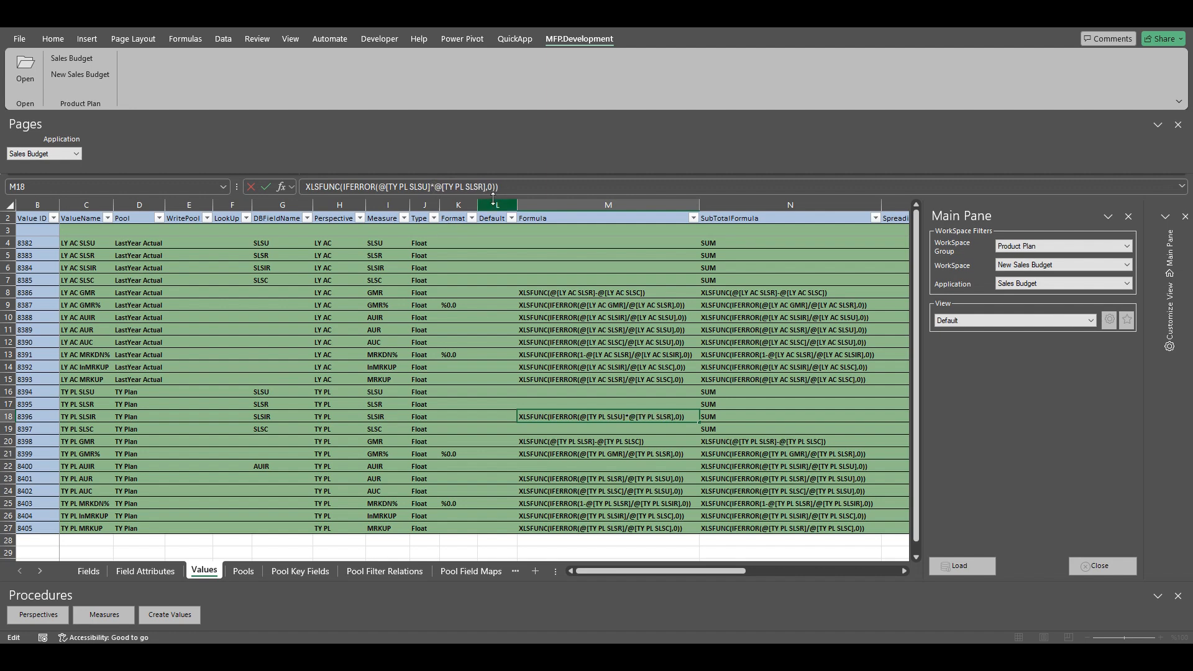
click(482, 186)
key(BackSpace)
key(BackSpace)
key(BackSpace)
text(AUI)
key(Return)
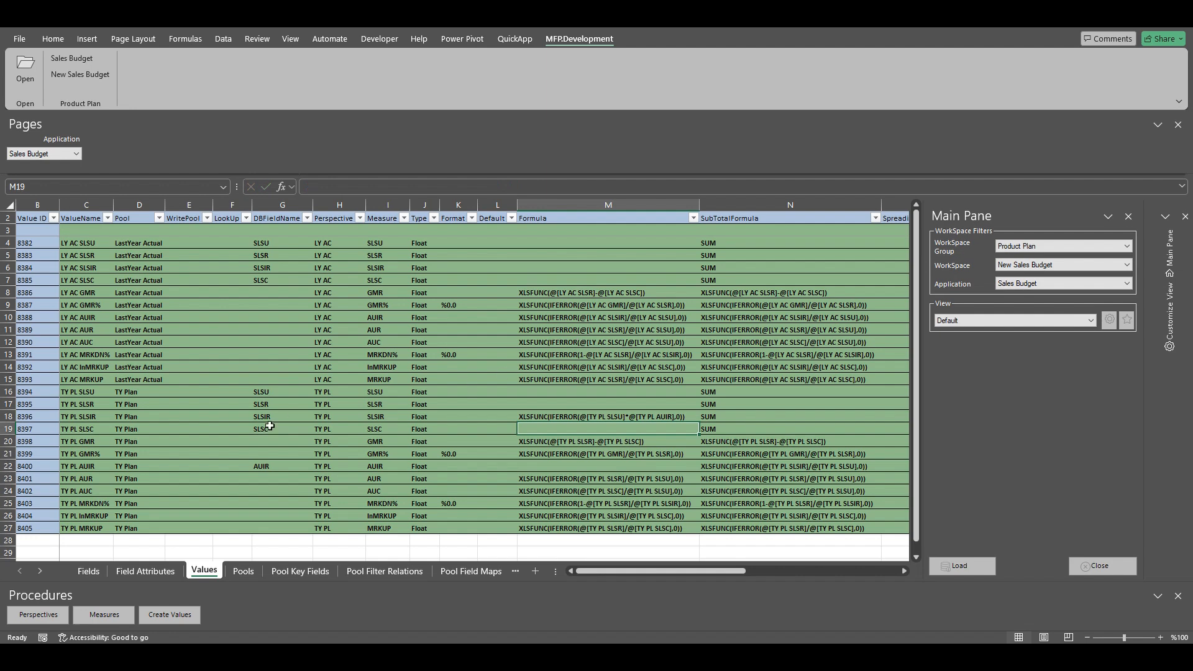
click(267, 417)
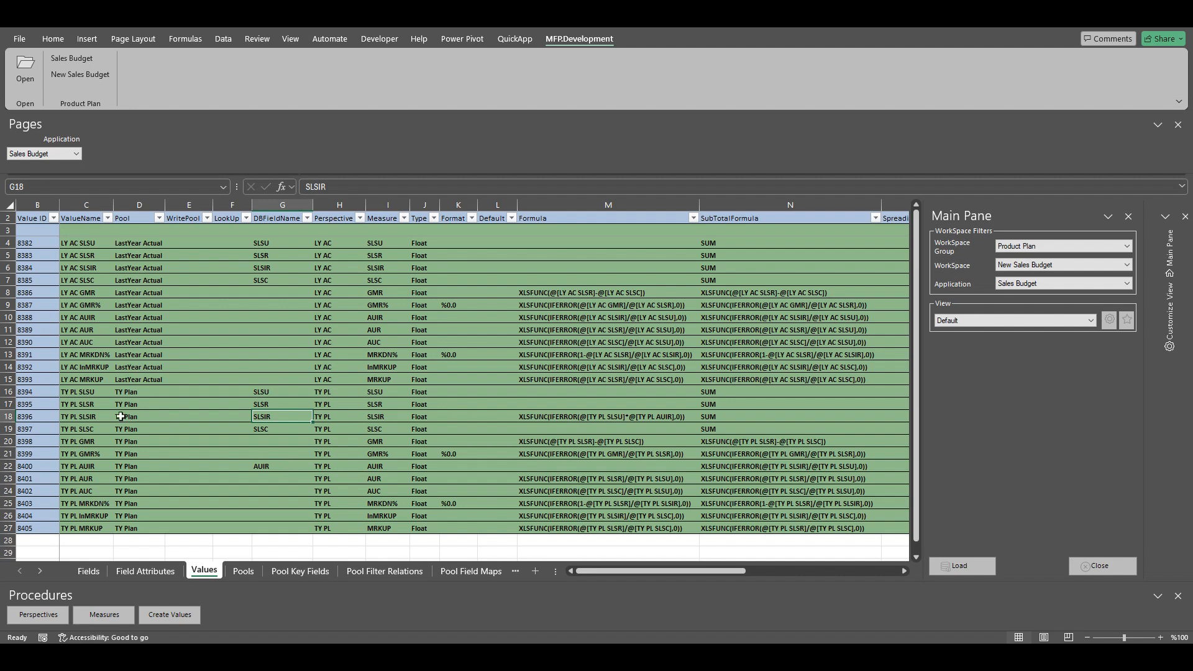
Step: Review the TY PL SLSIR and AUIR rows' field names and formulas for reference
click(94, 418)
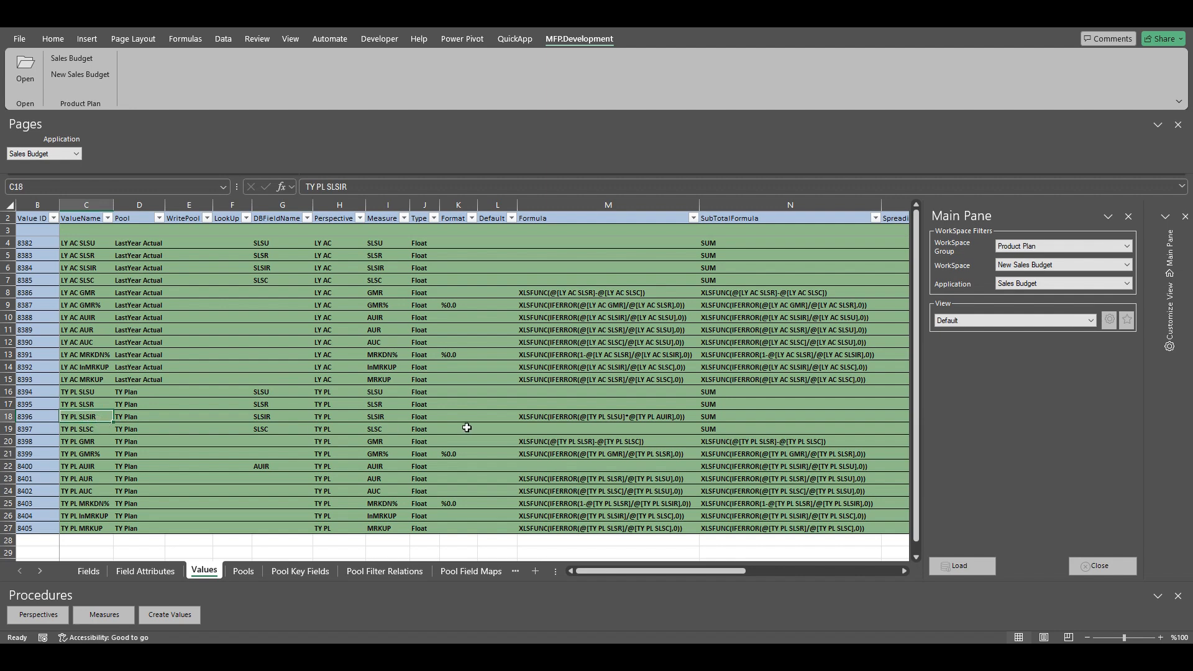
click(565, 417)
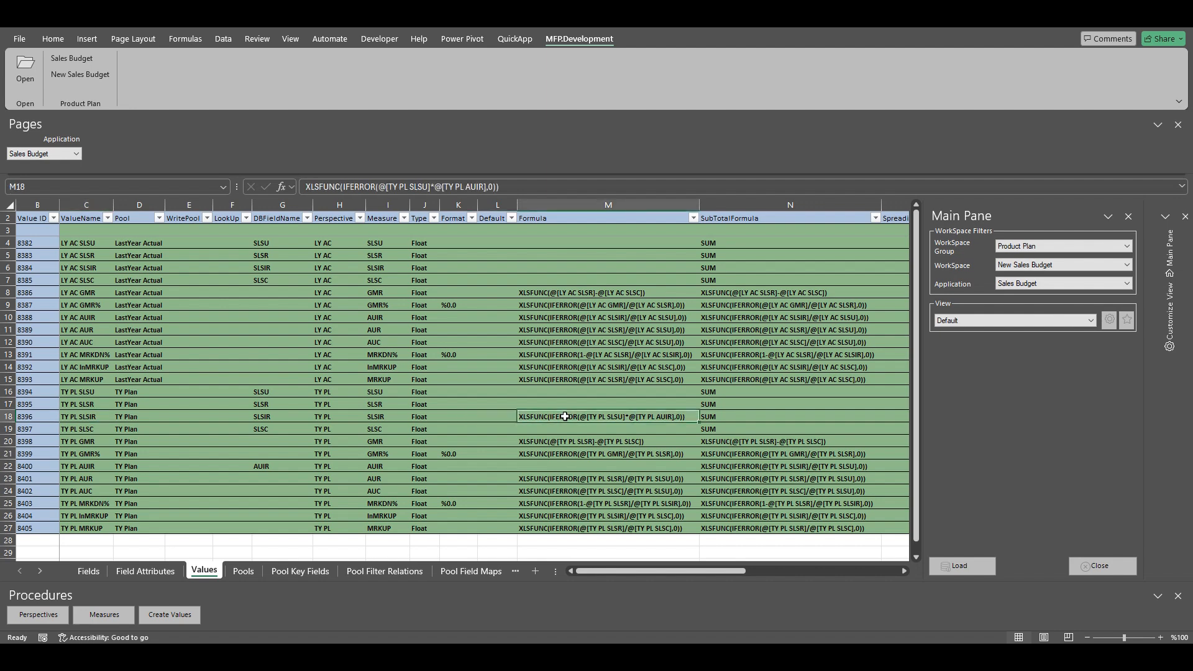
click(267, 416)
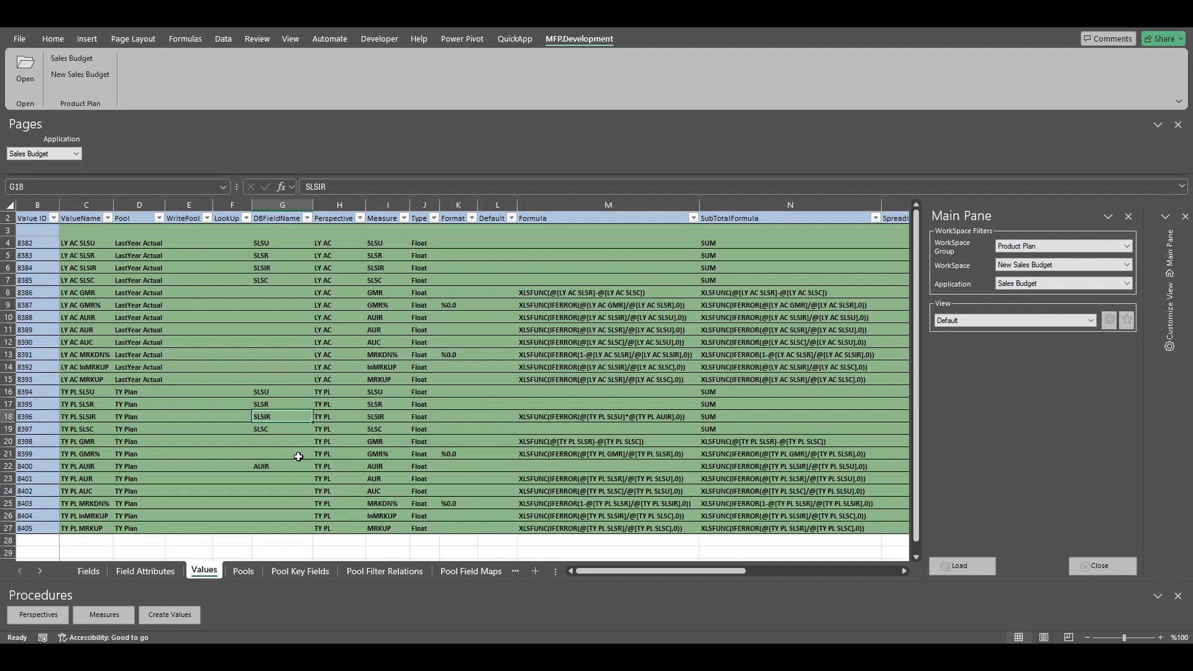
click(76, 492)
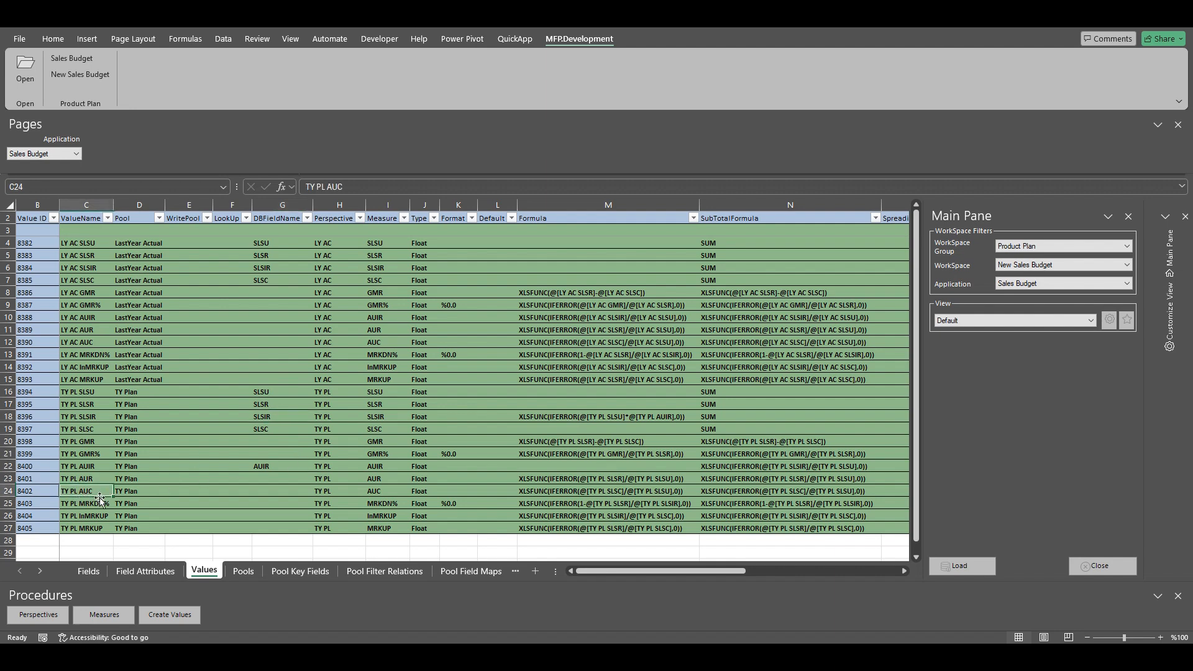
click(264, 466)
click(9, 466)
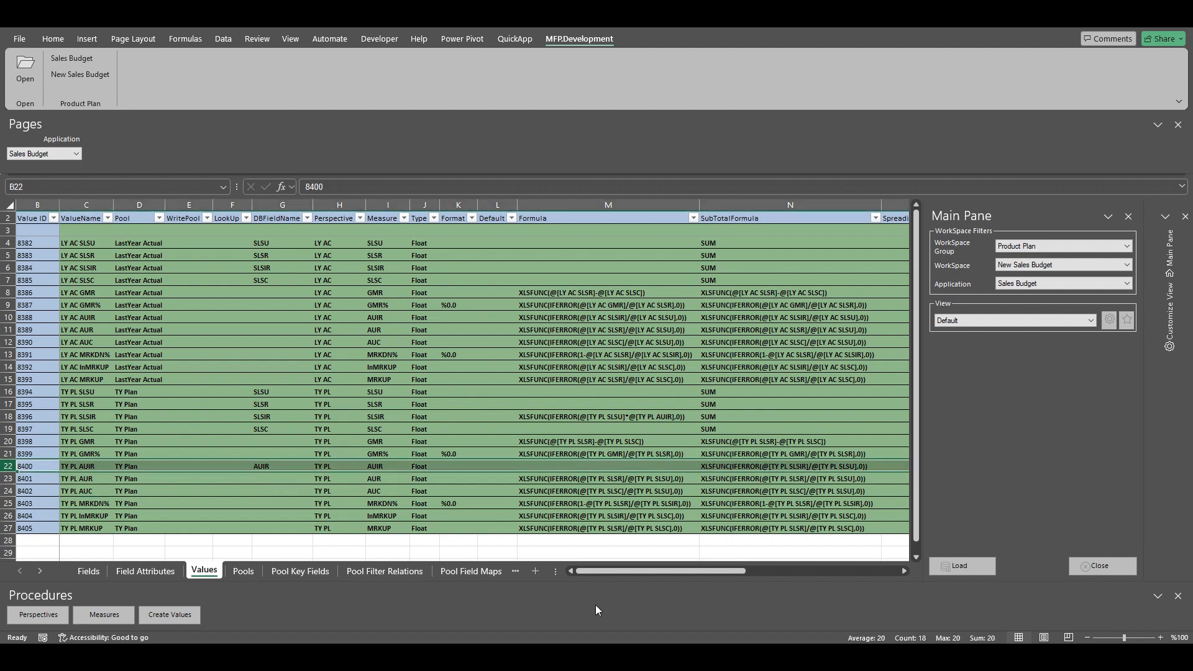
drag(614, 573, 589, 569)
Step: Set TY PL AUC's DBFieldName to AUC and clear its Formula cell
click(9, 491)
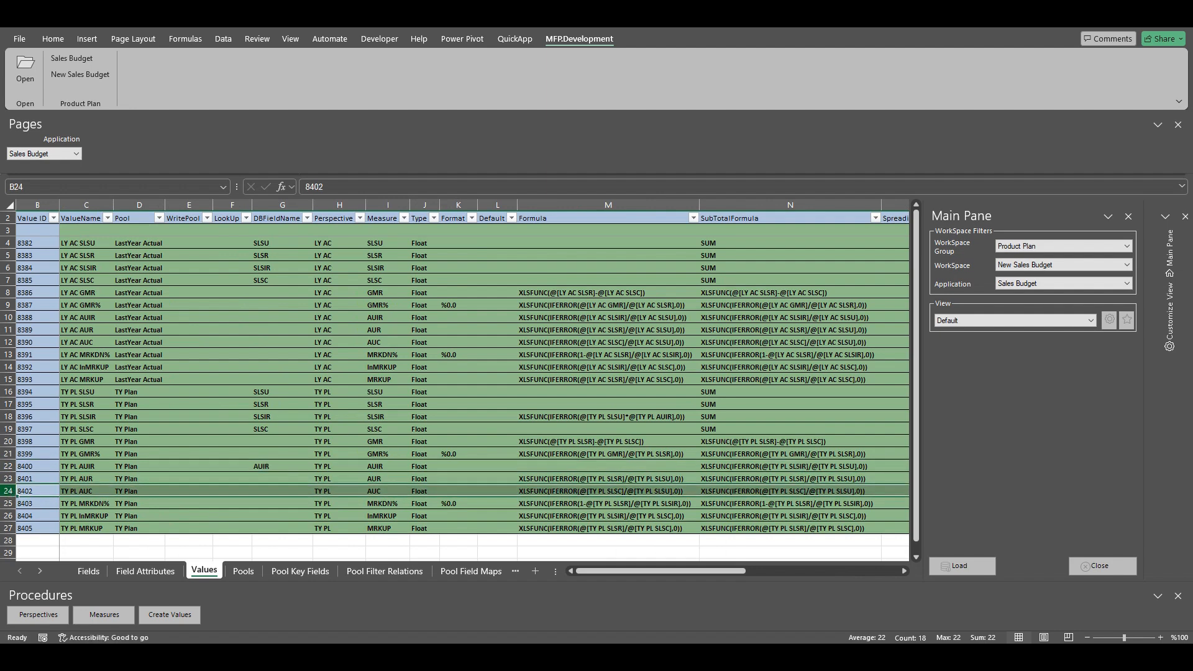
click(271, 491)
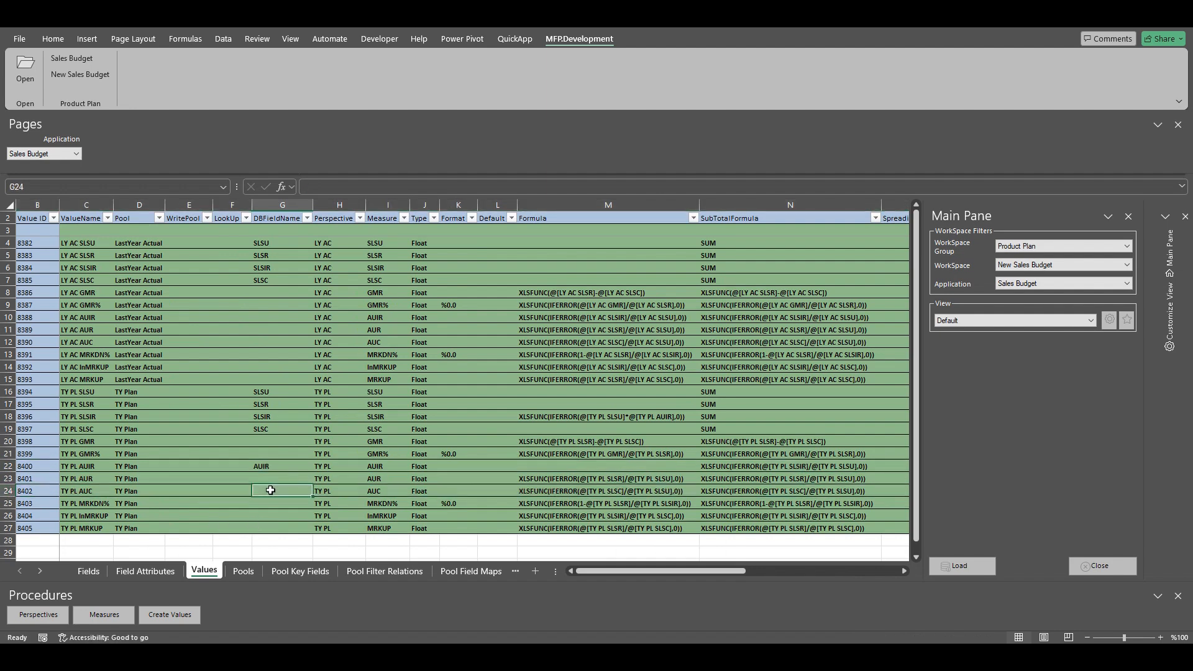
text(AUIR)
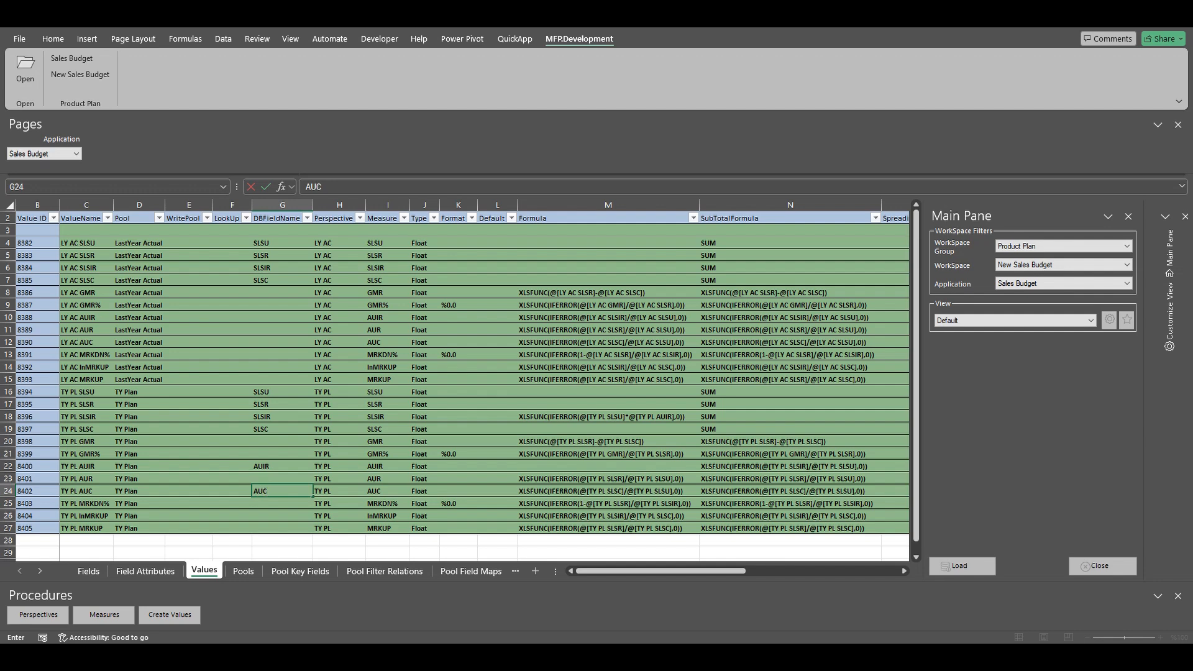
click(555, 491)
key(Delete)
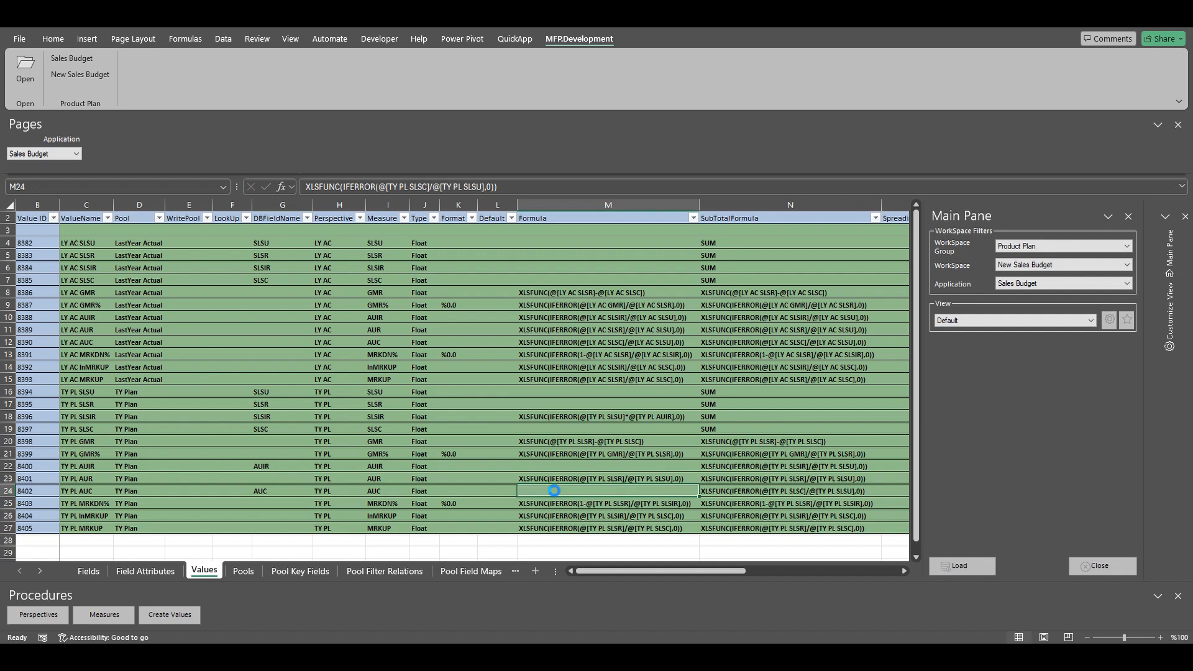
click(18, 491)
drag(686, 573, 765, 571)
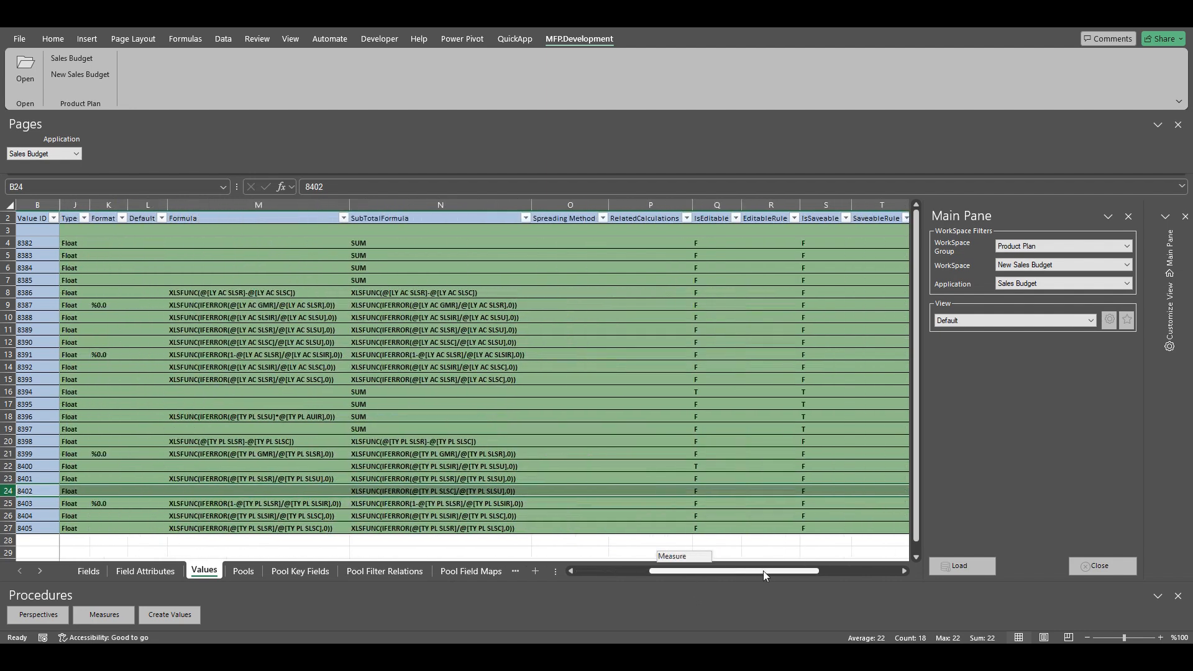
Step: Set TY PL AUC's IsEditable value to T
click(707, 489)
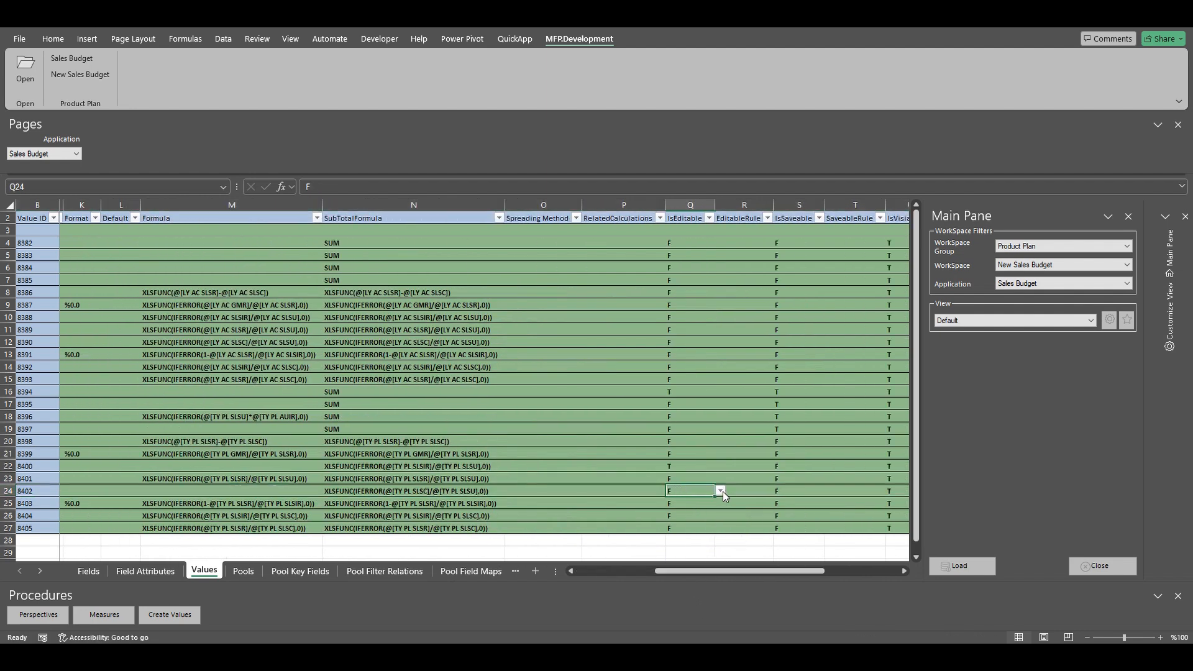
click(722, 491)
click(692, 515)
drag(692, 571, 624, 572)
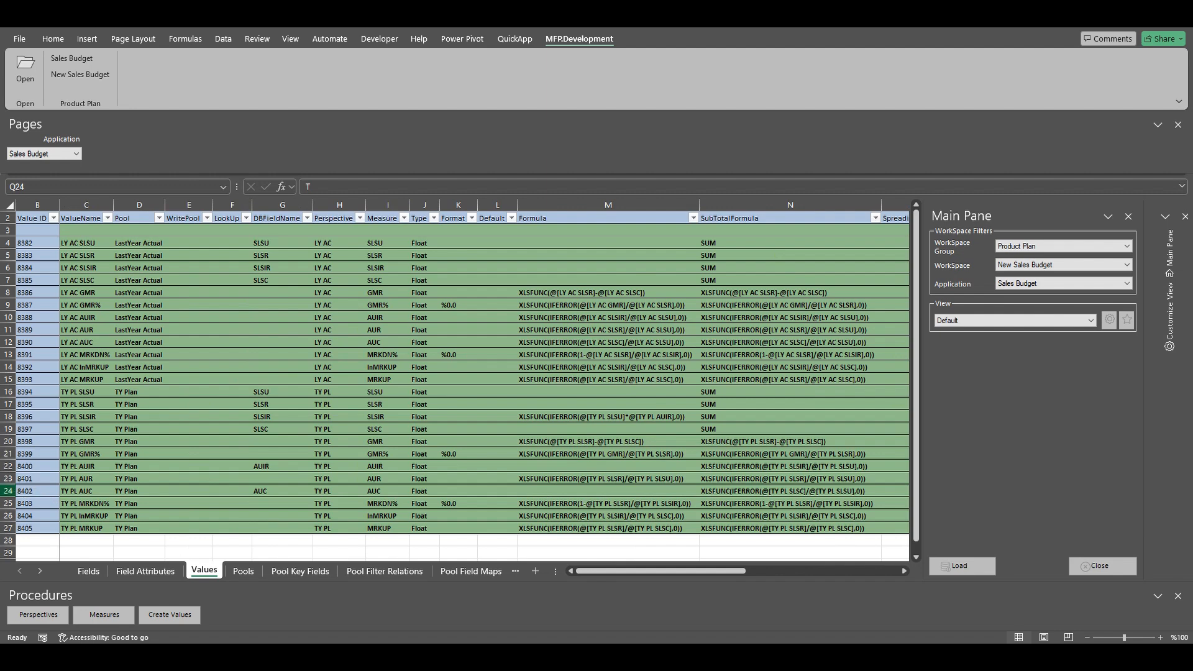
click(9, 491)
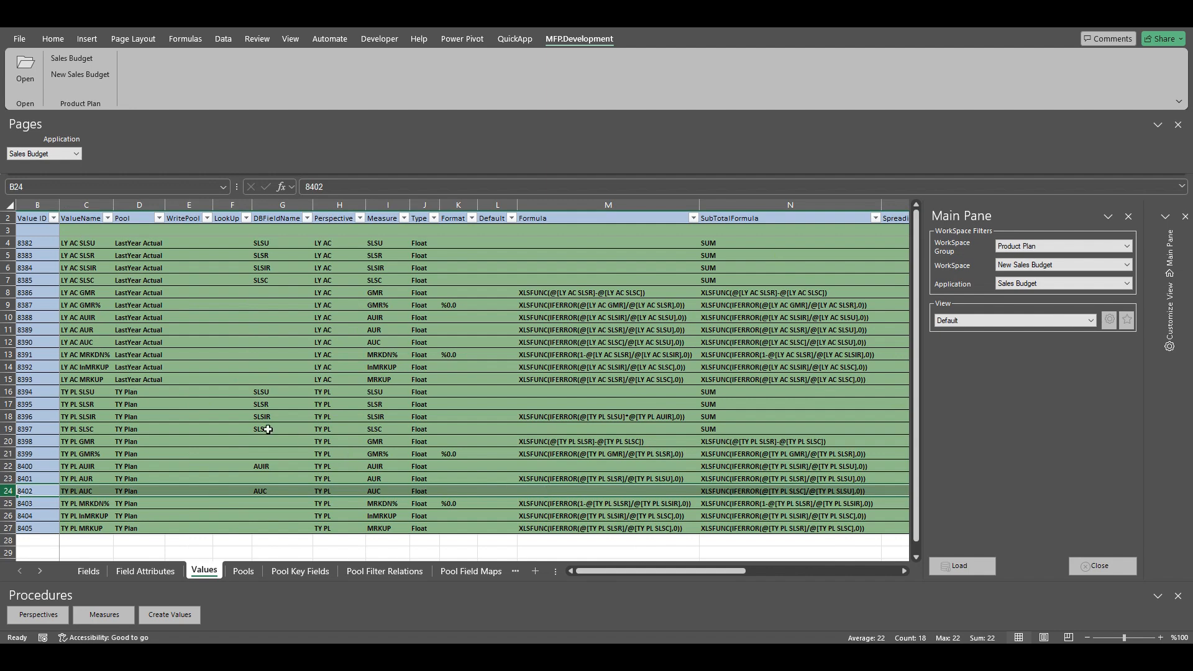
Step: Fill M18's formula into M19 and change AUIR to AUC: SLSU times AUC
click(589, 429)
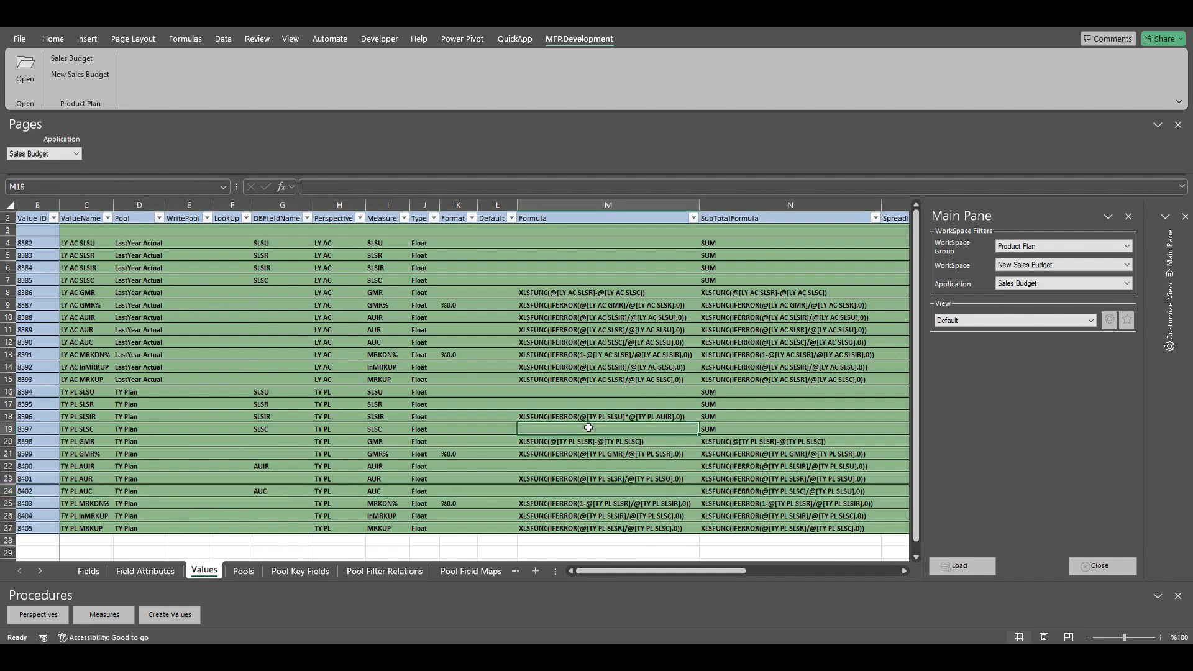
key(ctrl+d)
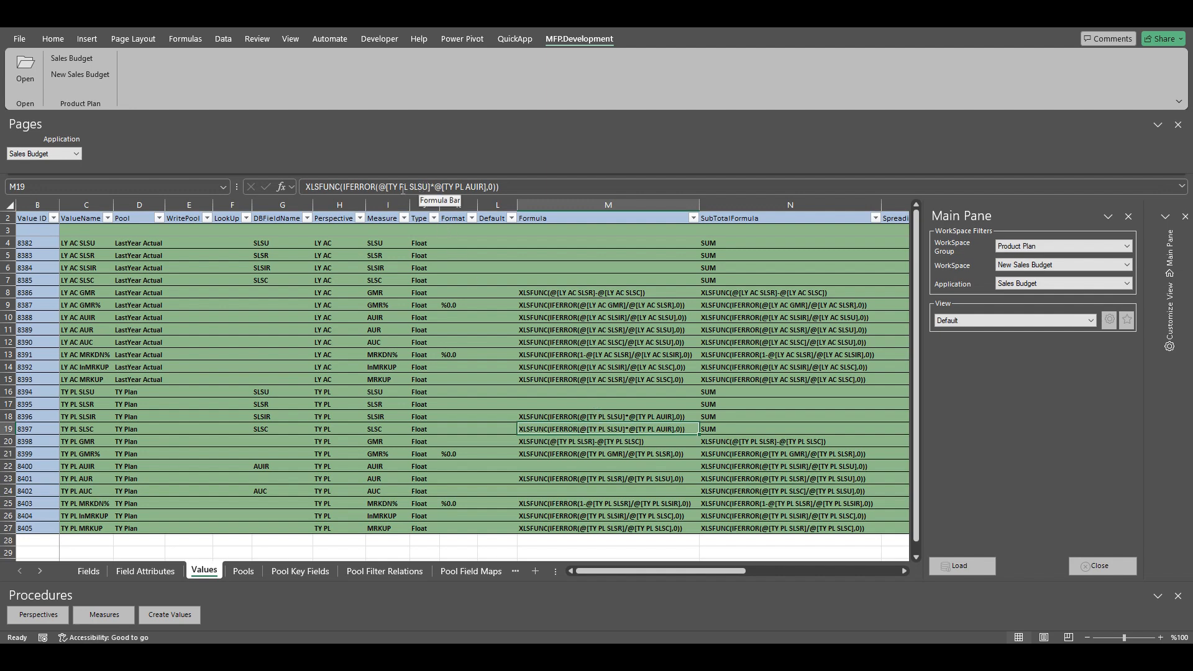
click(484, 187)
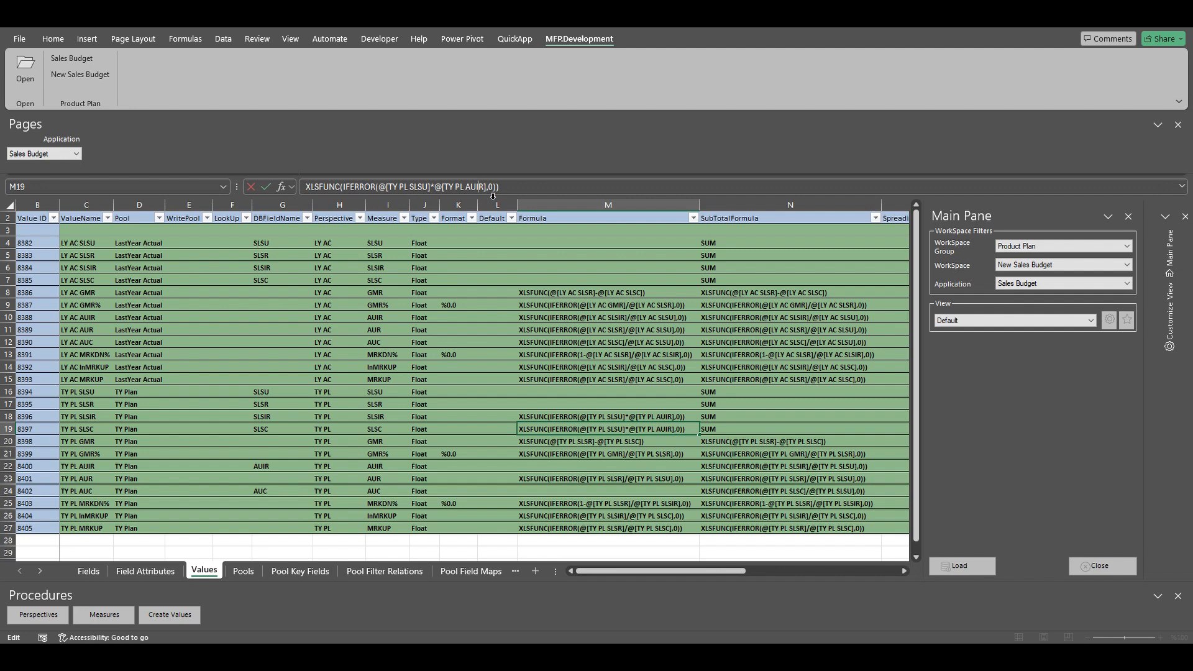
key(BackSpace)
key(Delete)
text(C)
key(Return)
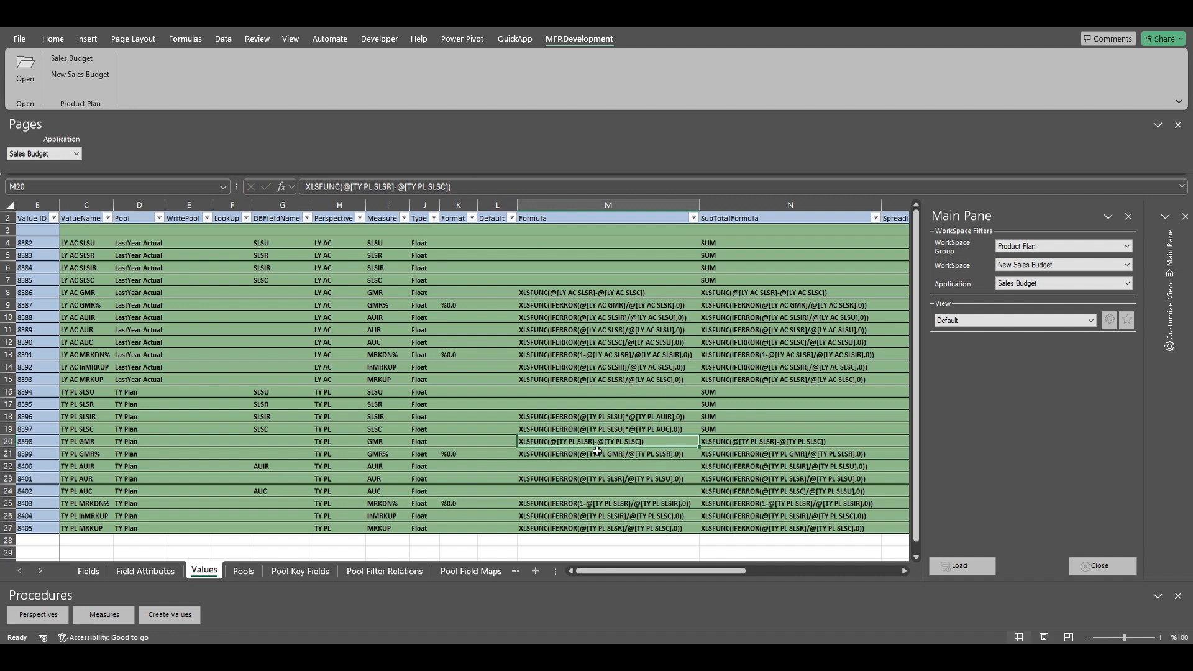
Step: Set TY PL MRKDN%'s DBFieldName to MRKDN and clear its M25 formula
click(81, 505)
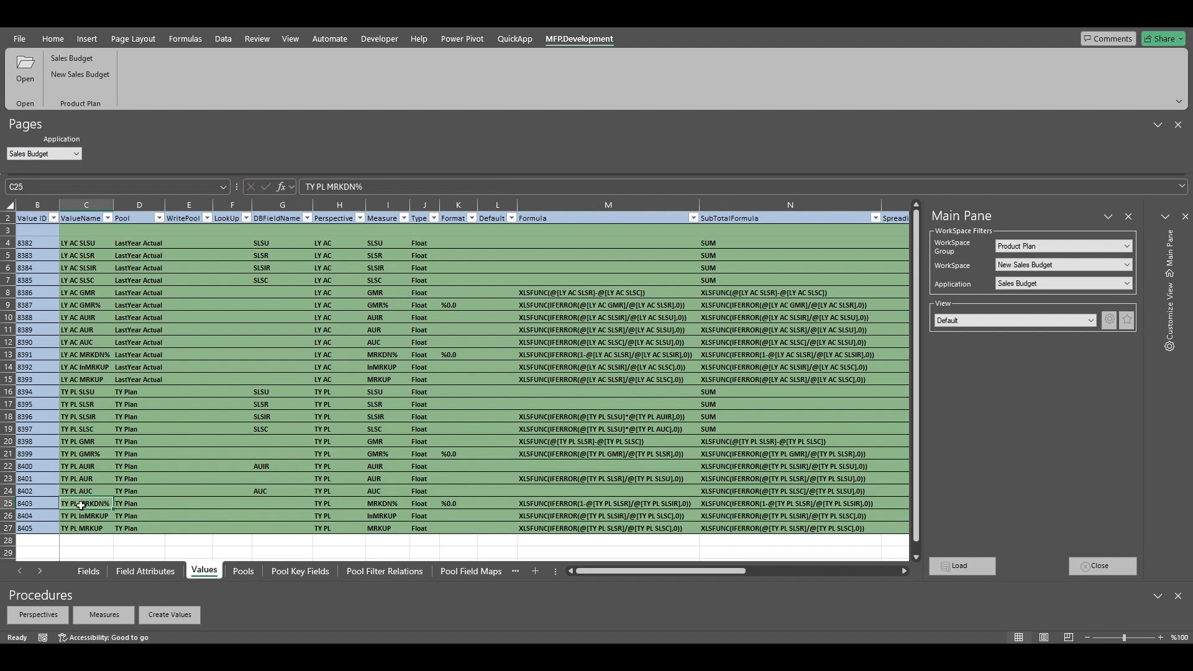
click(263, 503)
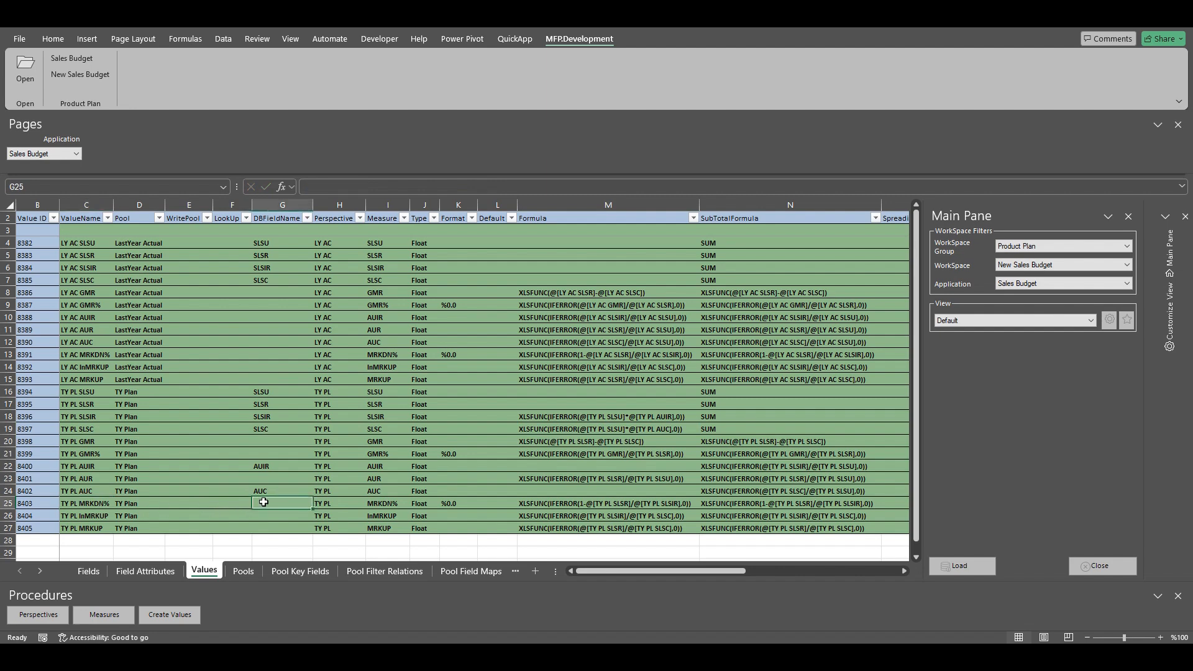
text(MRKDN)
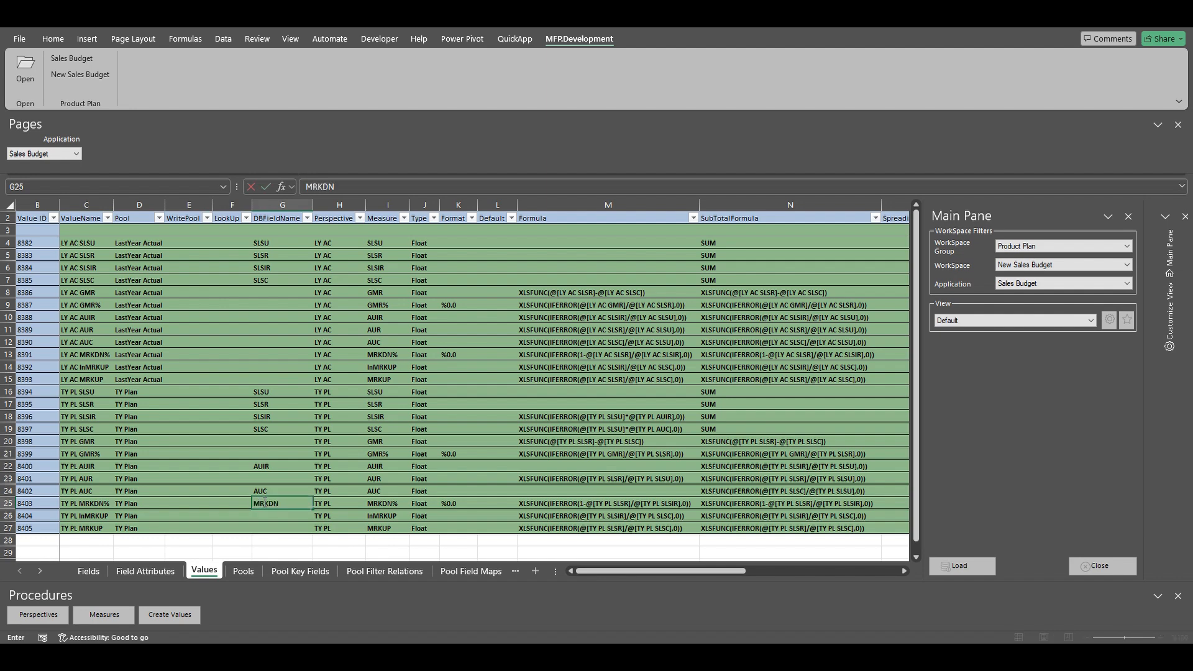
click(265, 502)
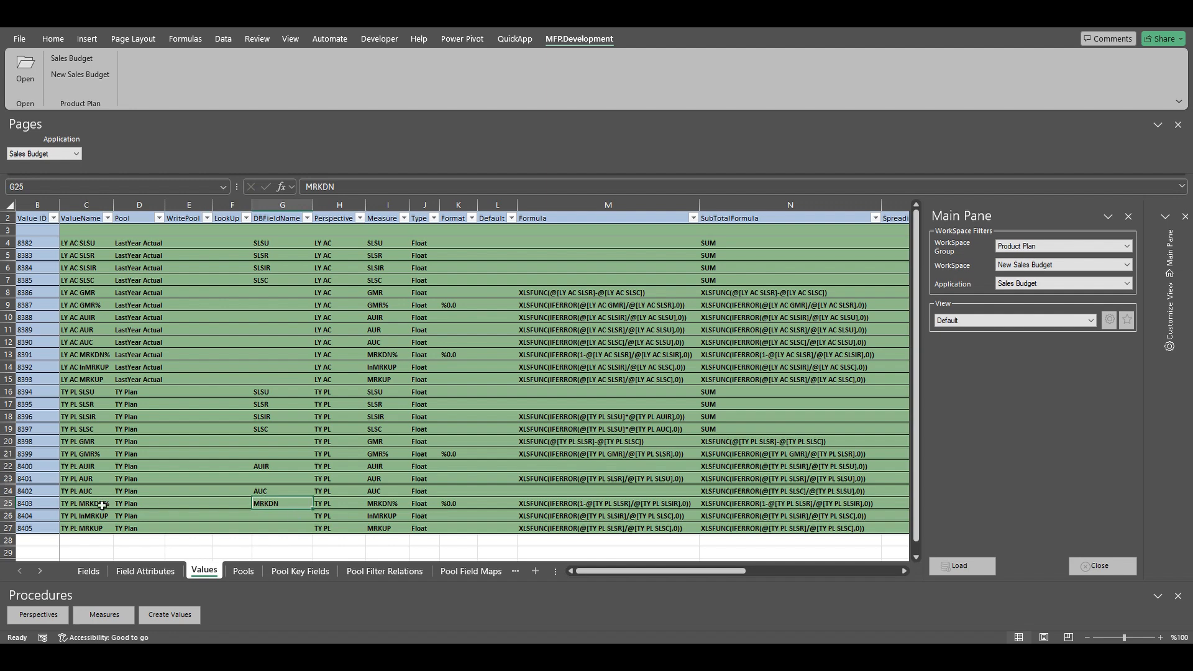
click(9, 503)
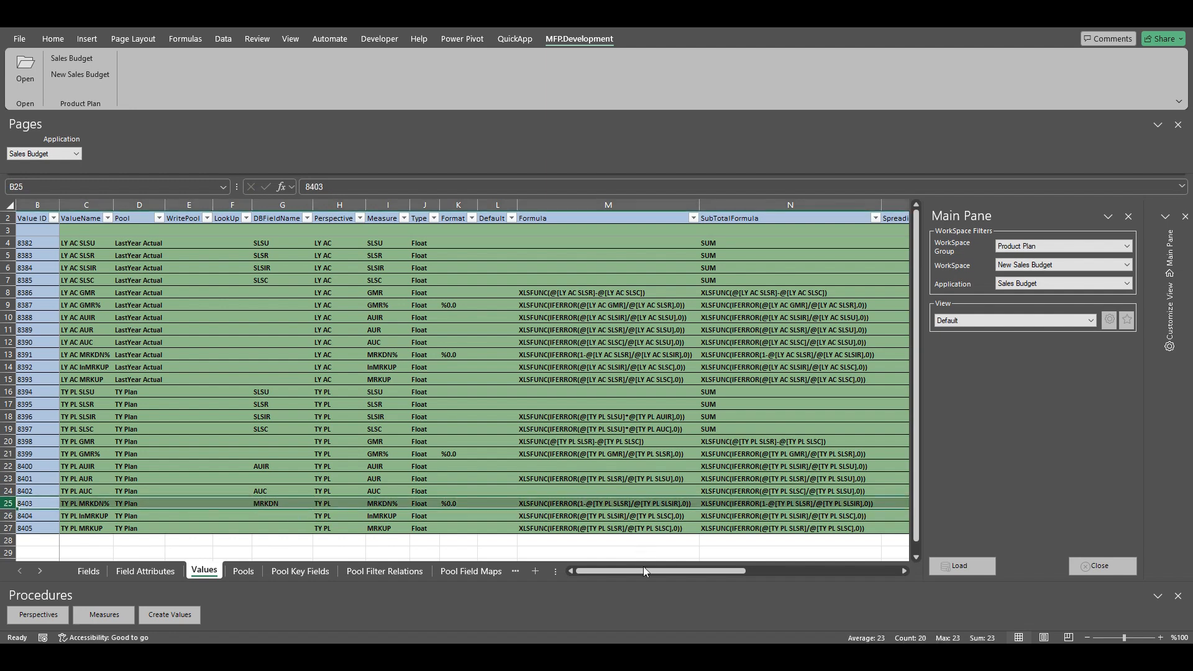
click(615, 504)
key(Delete)
Step: Set TY PL MRKDN%'s IsEditable value to T in Q25
click(9, 504)
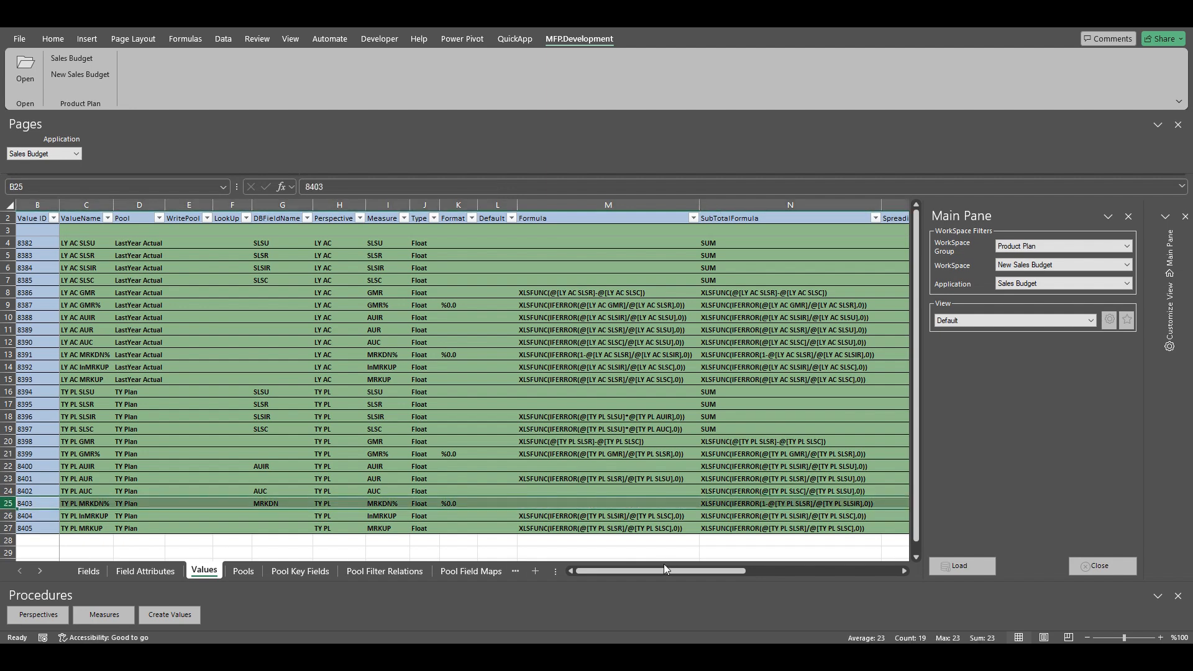
drag(665, 572, 786, 579)
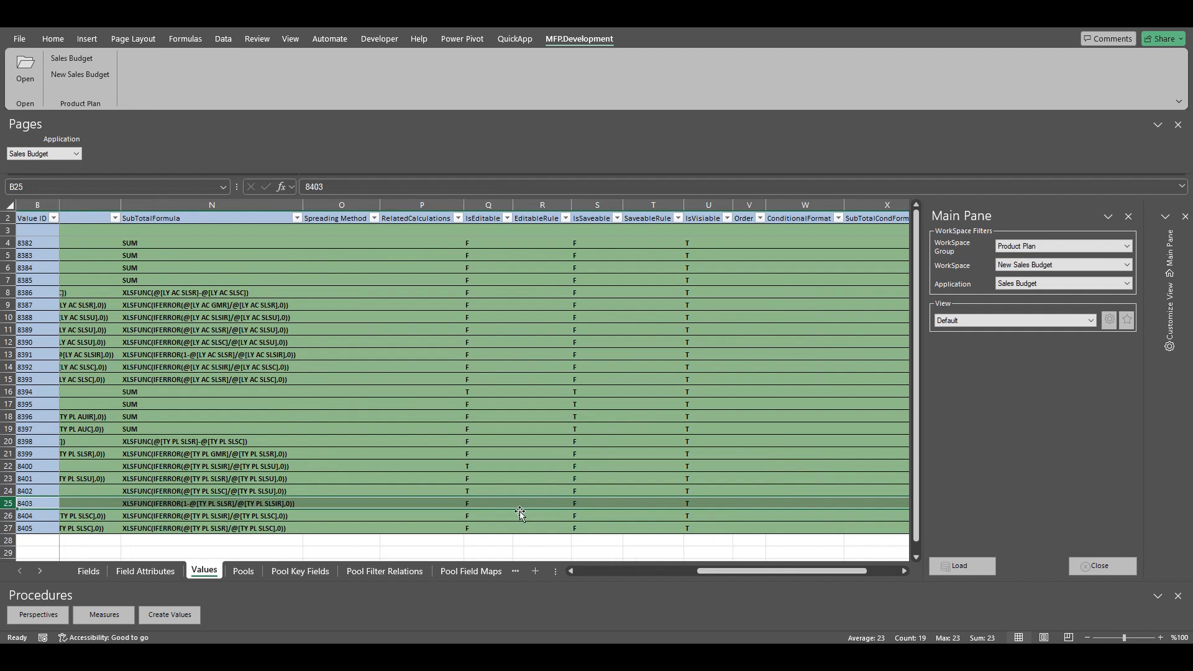
click(473, 503)
click(519, 503)
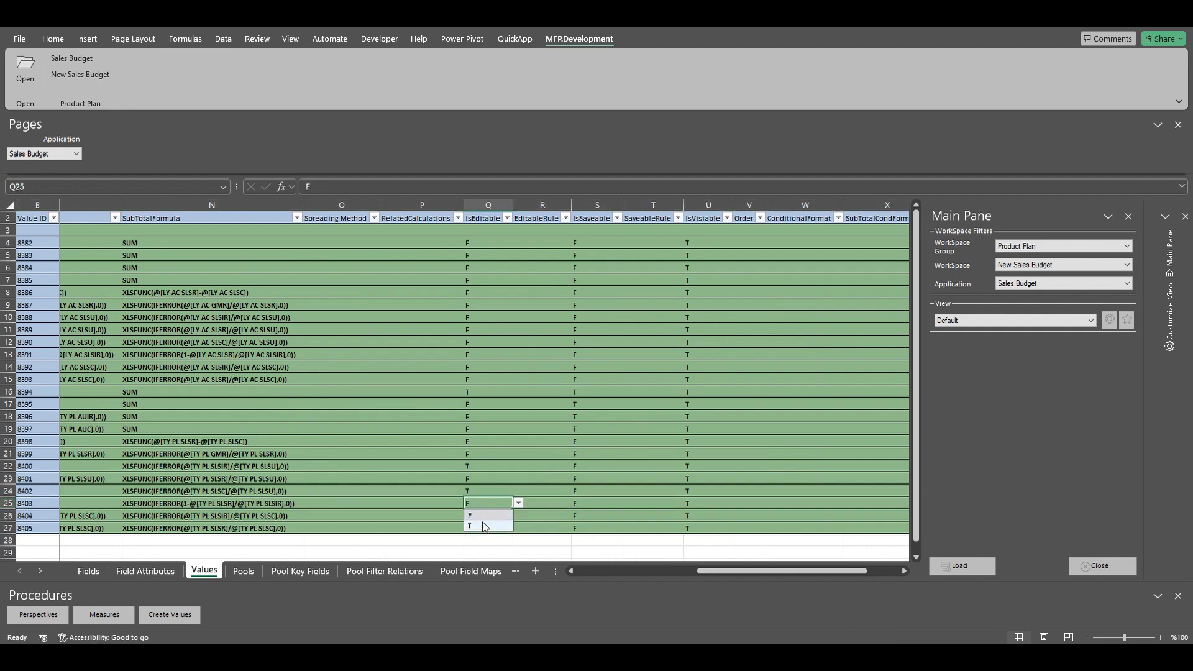
click(478, 527)
drag(725, 571, 613, 579)
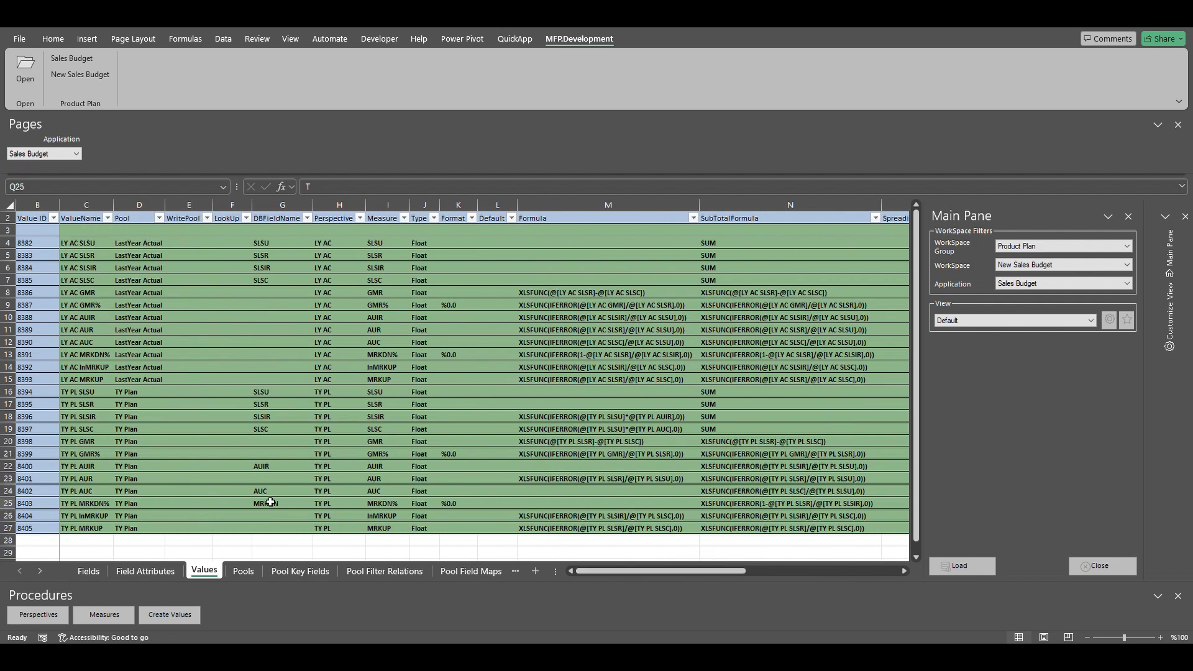
click(263, 405)
click(590, 405)
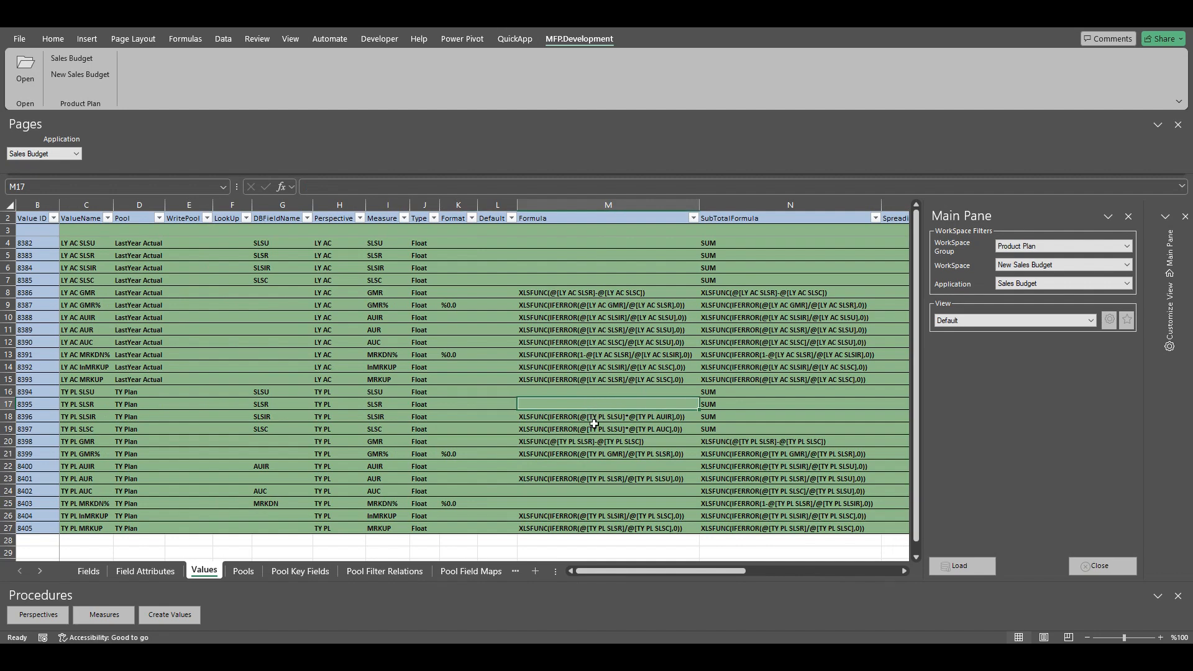
Step: Copy M18 into M17 and edit it to XLSFUNC(IFERROR(@[TY PL SLSIR]*(1 - @[TY PL MRKDN%]),0))
click(595, 417)
key(ctrl+c)
click(588, 402)
key(ctrl+v)
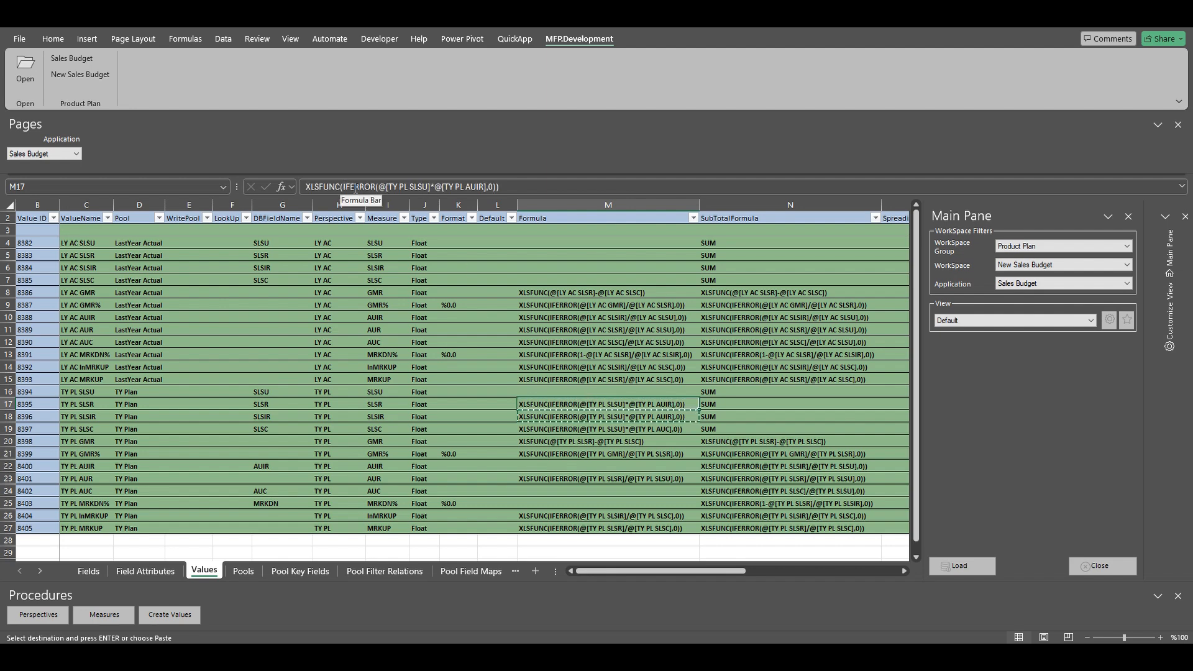
click(428, 187)
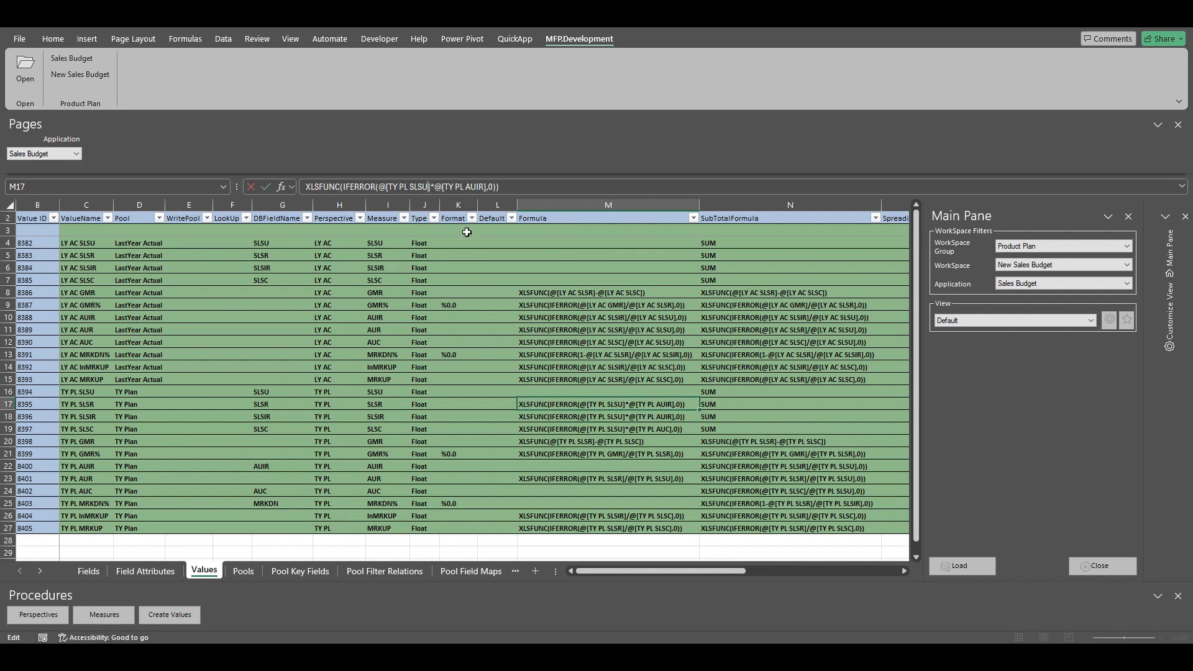
key(BackSpace)
text(IR]*)
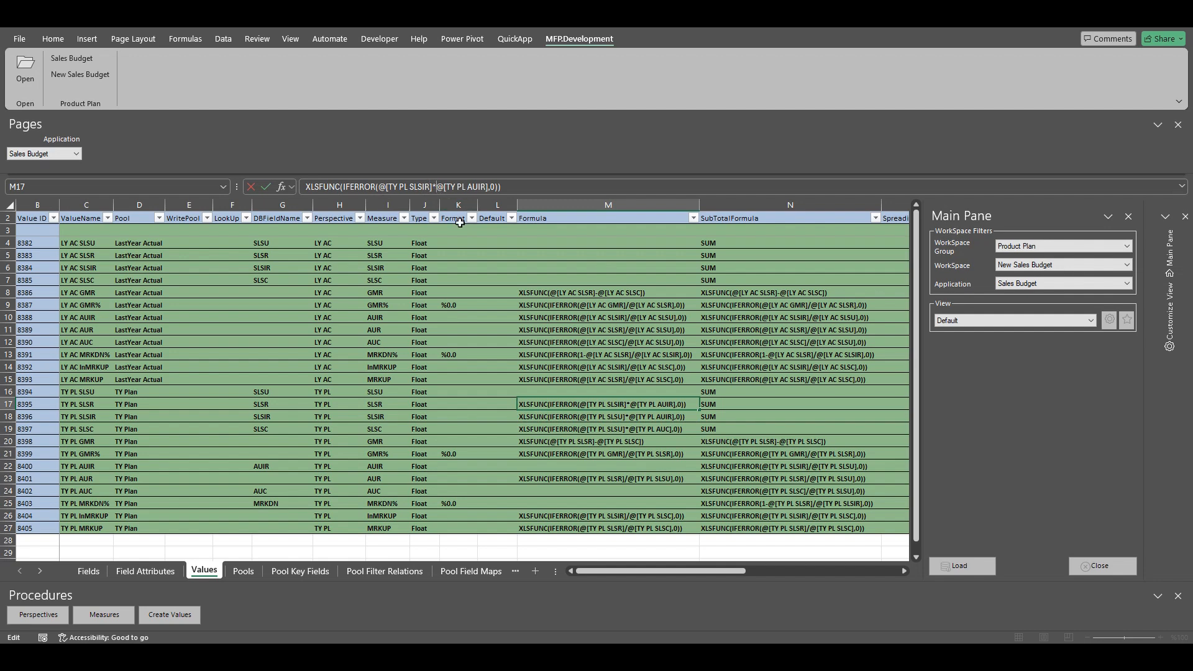
text((1 -)
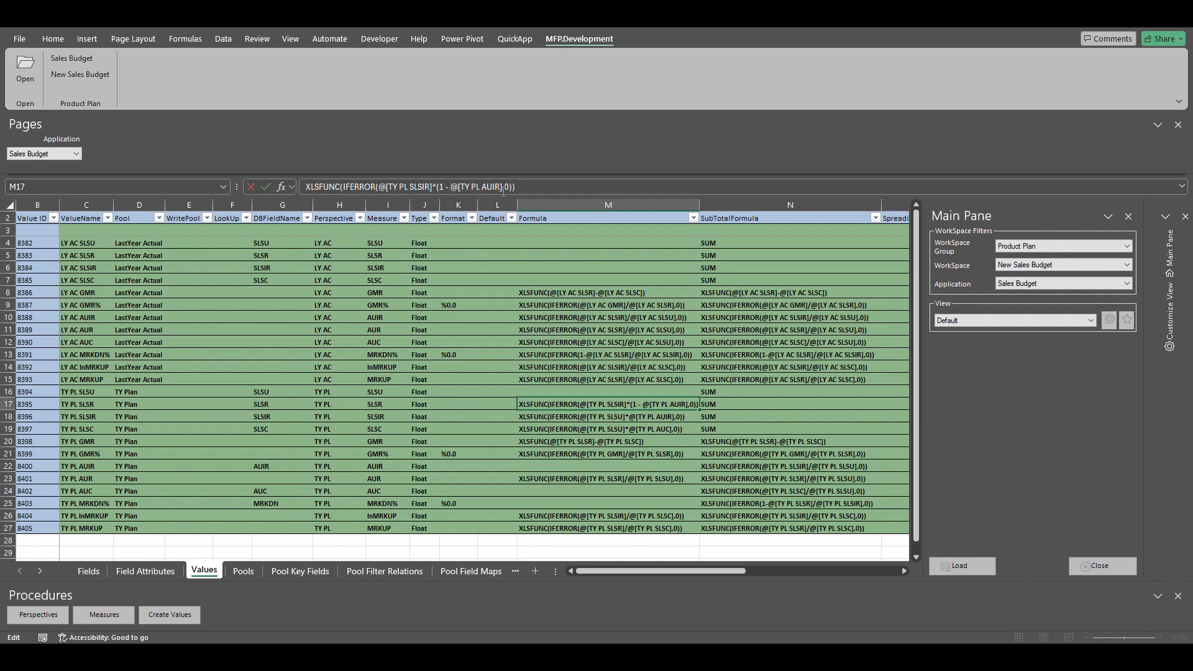
key(BackSpace)
key(BackSpace)
key(BackSpace)
key(BackSpace)
text(MRKDN%])
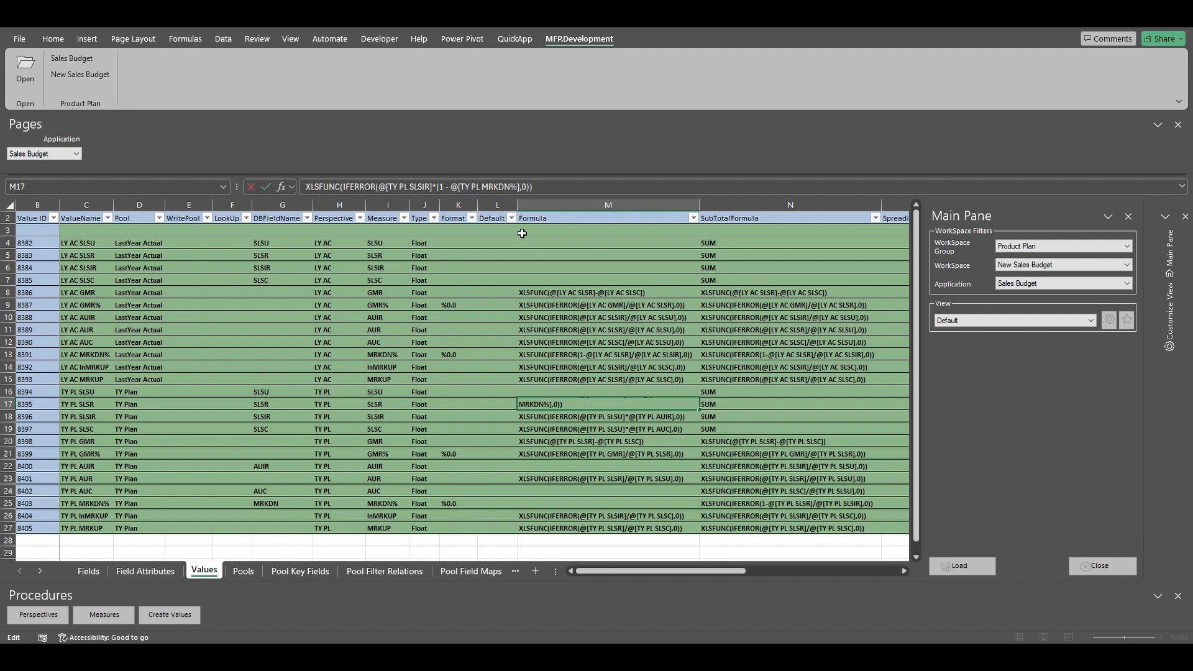
text())
key(Return)
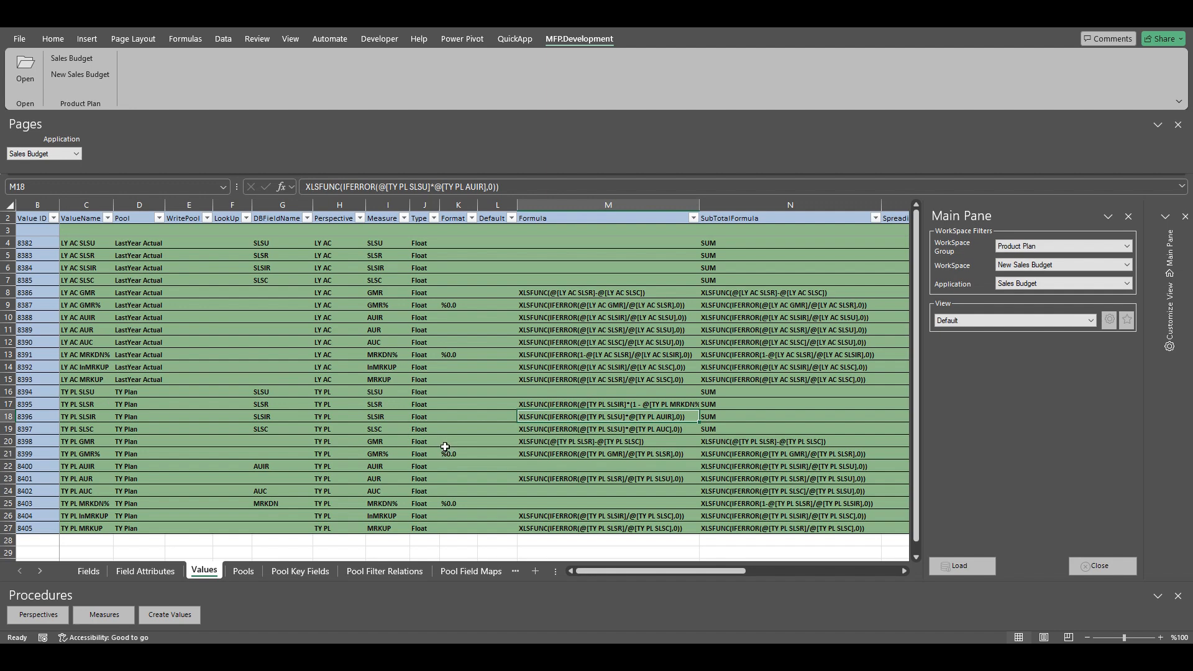
drag(624, 569, 584, 576)
click(516, 39)
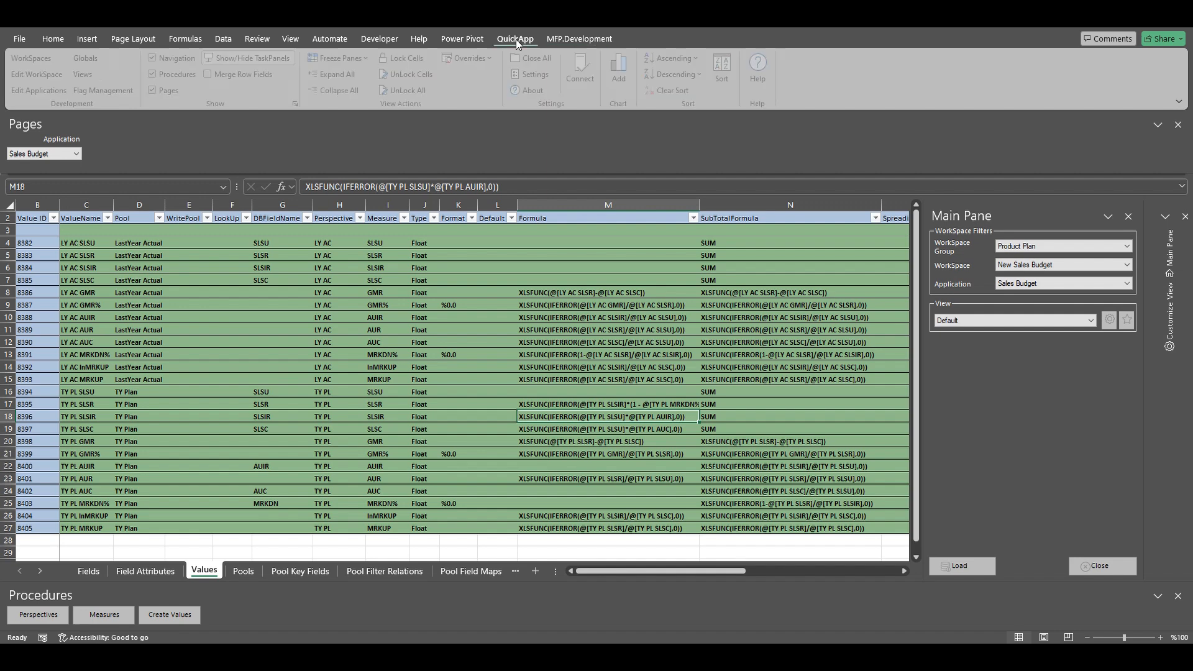
Step: Load the Sales Budget Layers sheet via QuickApp Views, showing LY Actual layer 3887
click(85, 74)
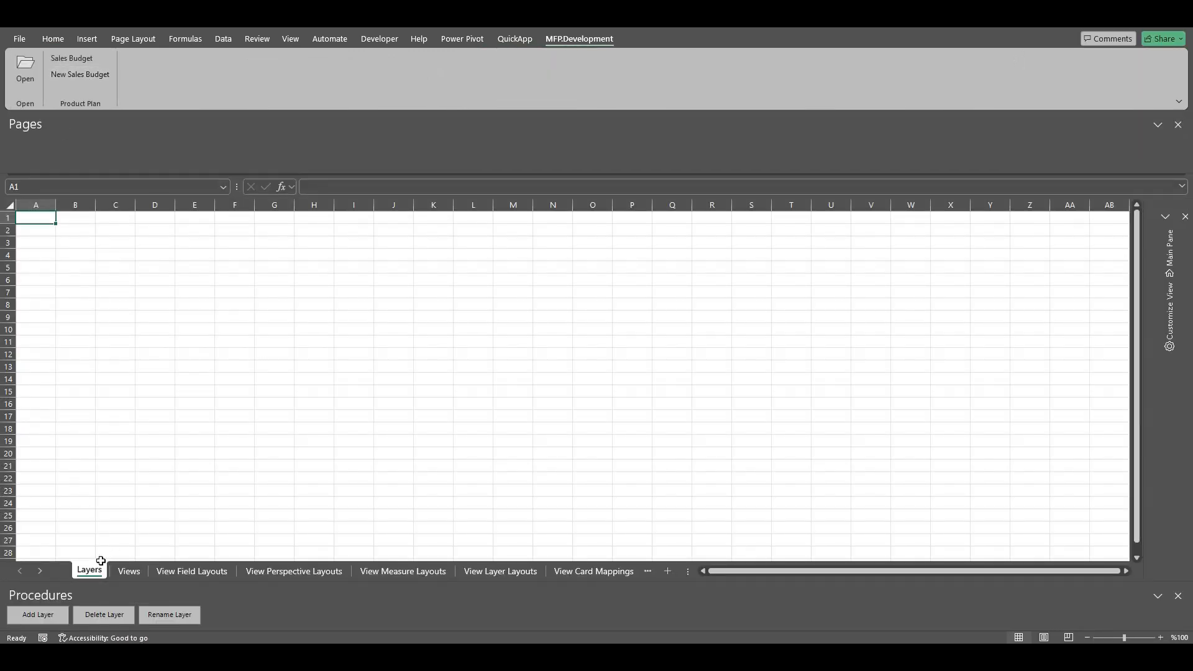
click(1184, 248)
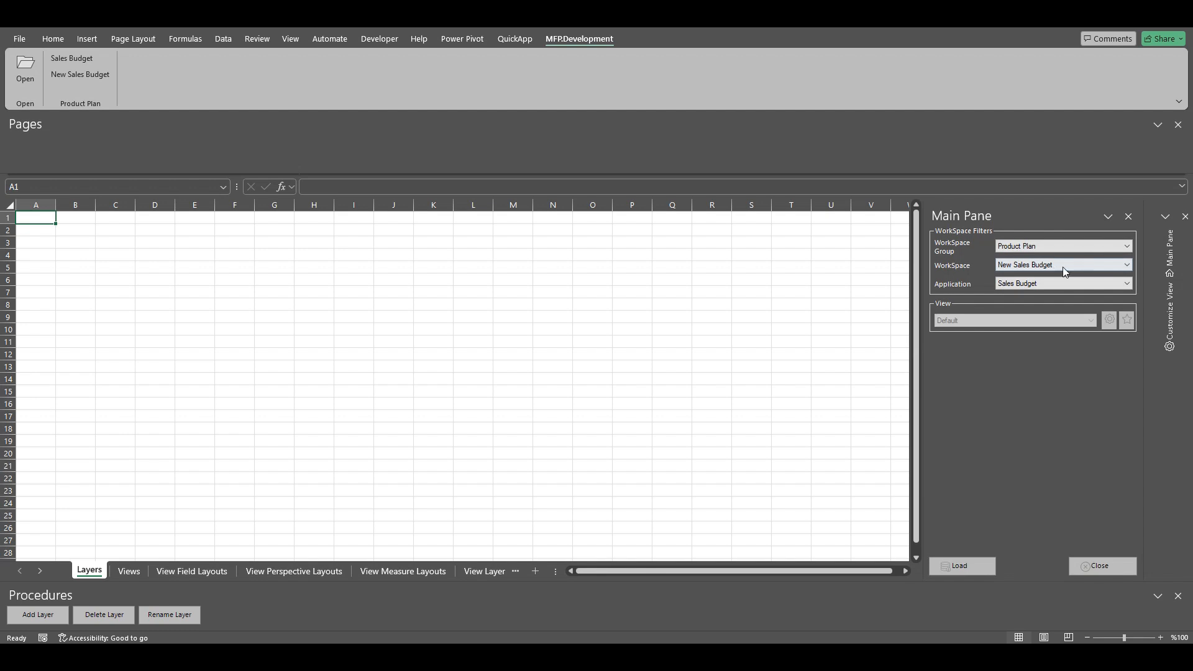
click(971, 567)
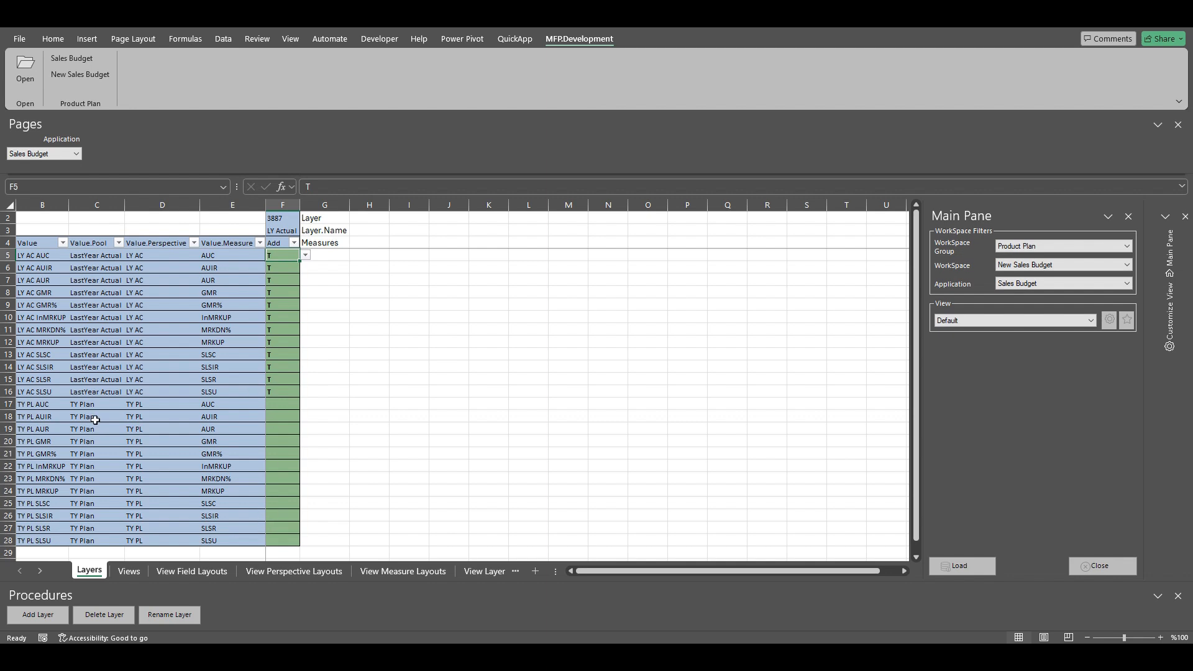
click(278, 392)
Step: Create a new layer named TY Plan (3888)
click(29, 619)
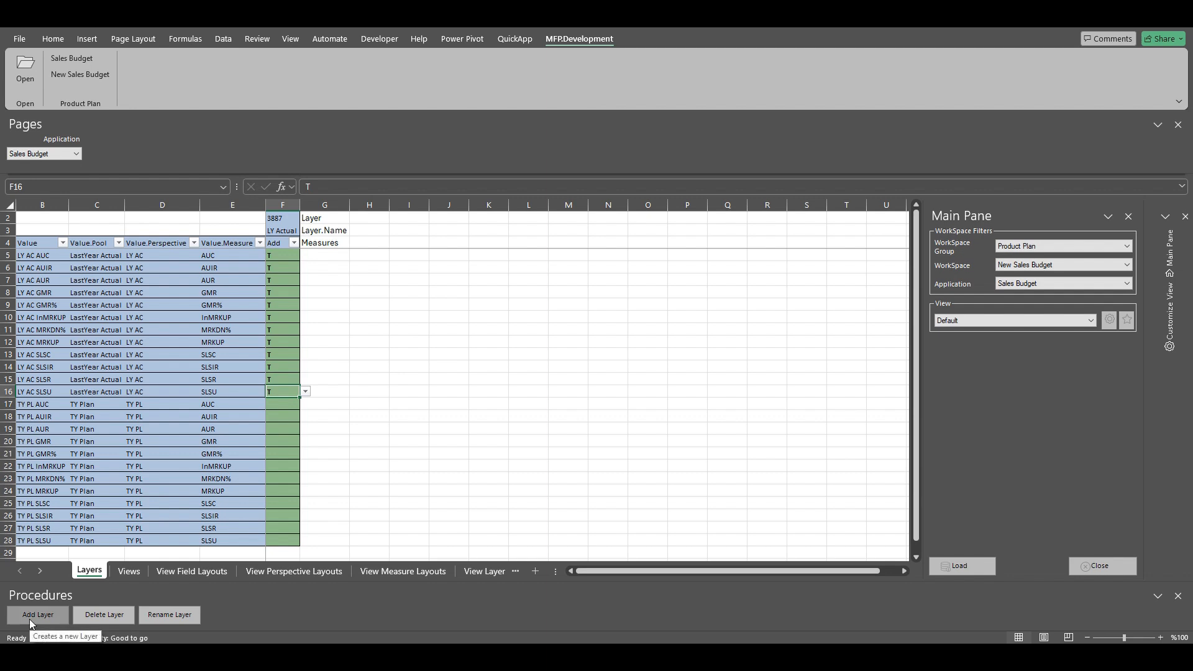
double_click(650, 226)
text(TY Plan)
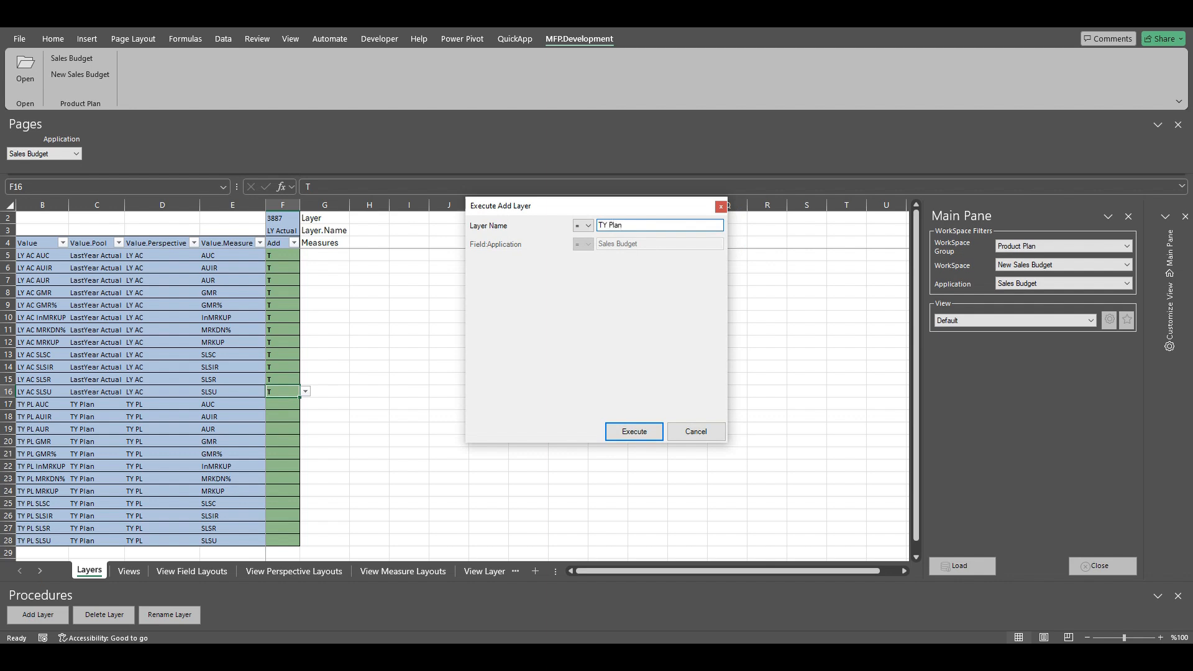
key(Return)
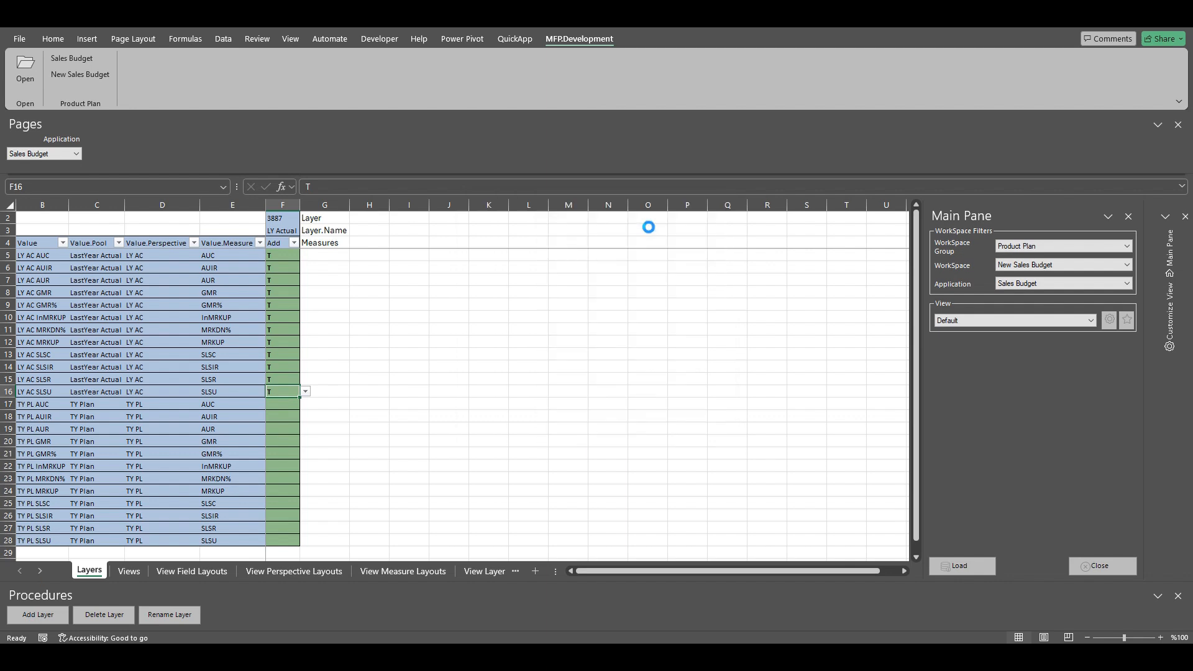
click(679, 359)
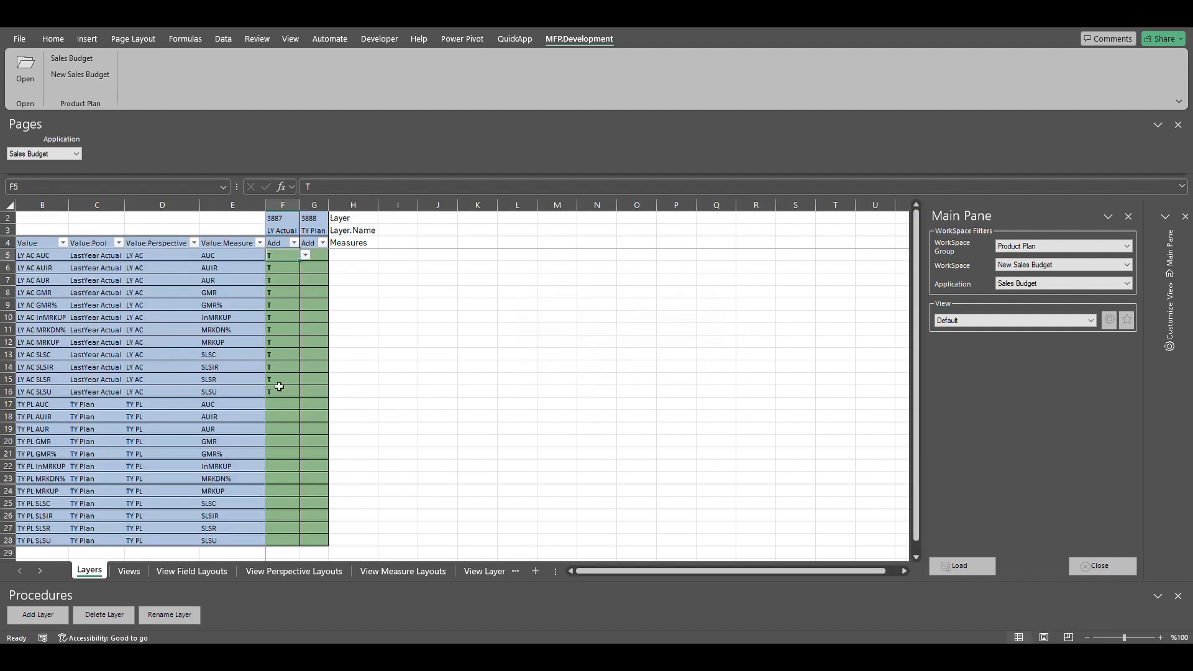
Step: Mark all twelve TY PL measures T in TY Plan, then show View Layer Layouts
click(322, 404)
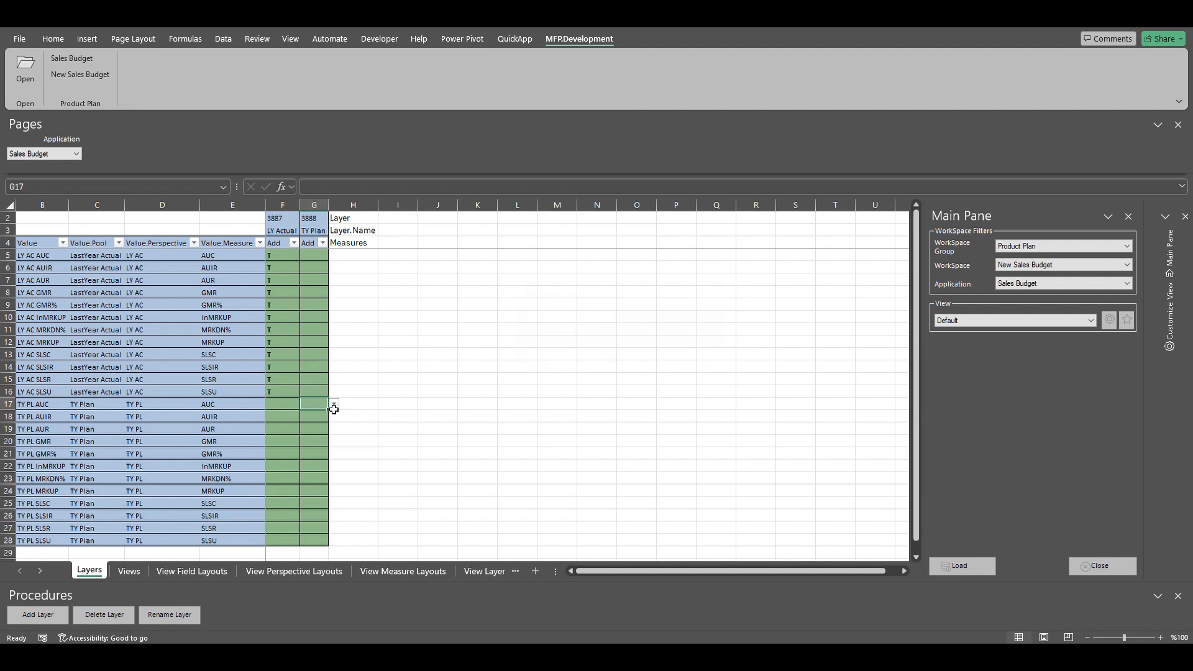
click(334, 405)
click(317, 415)
double_click(328, 411)
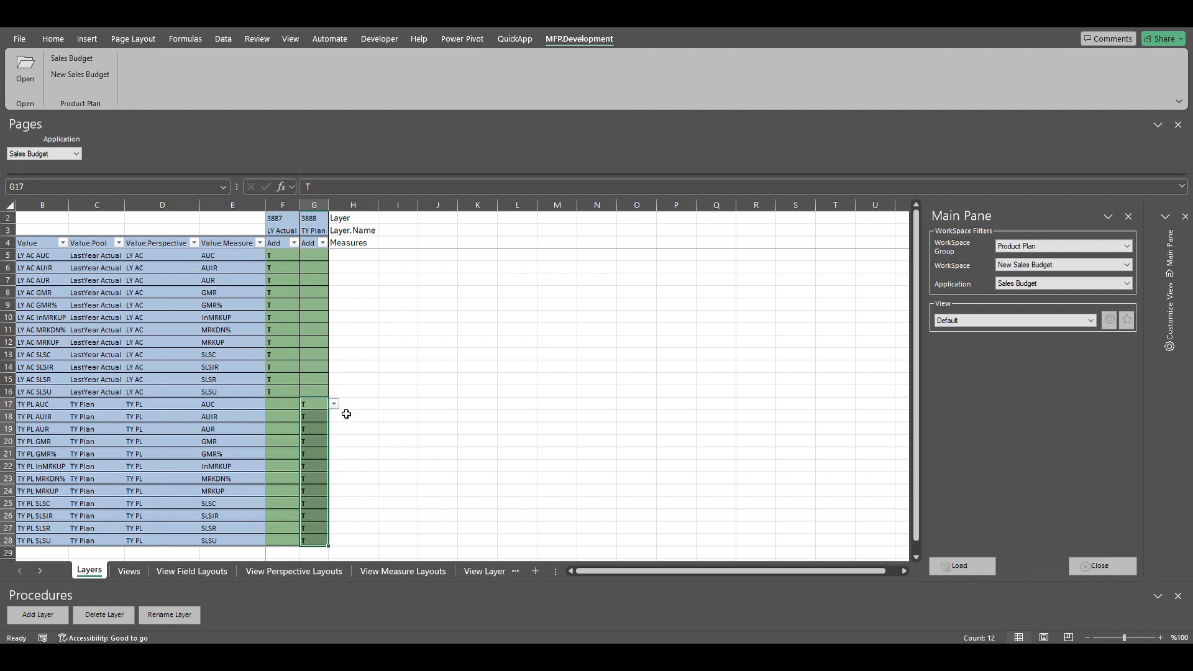
click(41, 570)
click(41, 571)
click(419, 573)
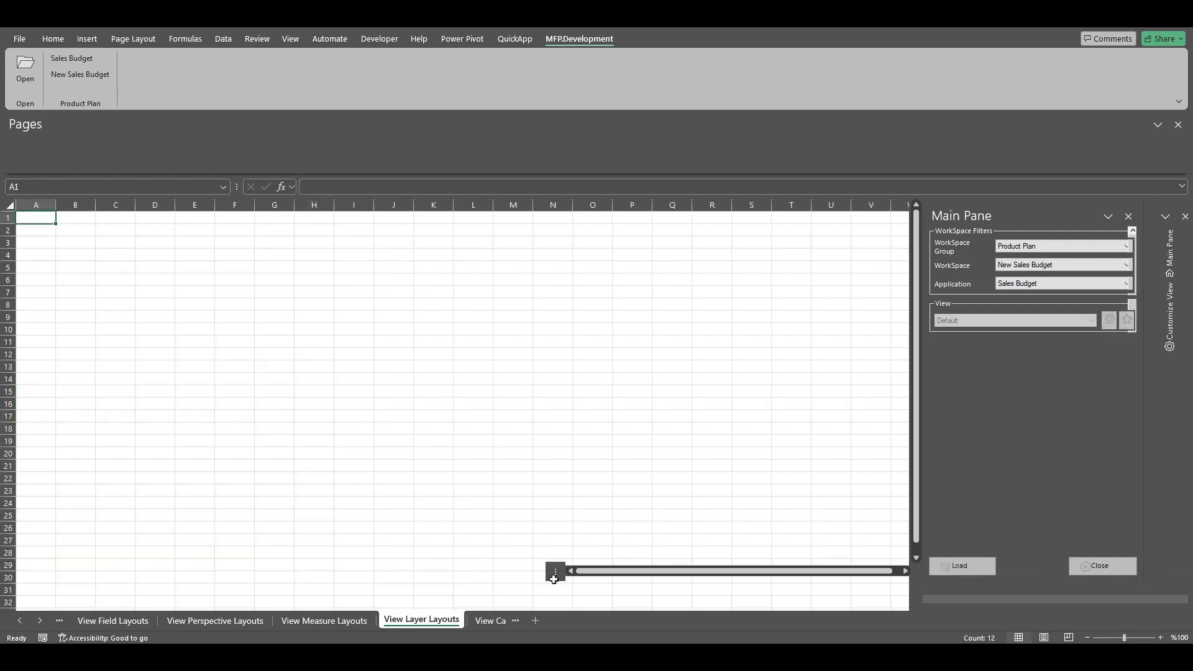
Step: Load layouts, set TY Plan Is Visible to T, and start a New Sales Budget
click(966, 616)
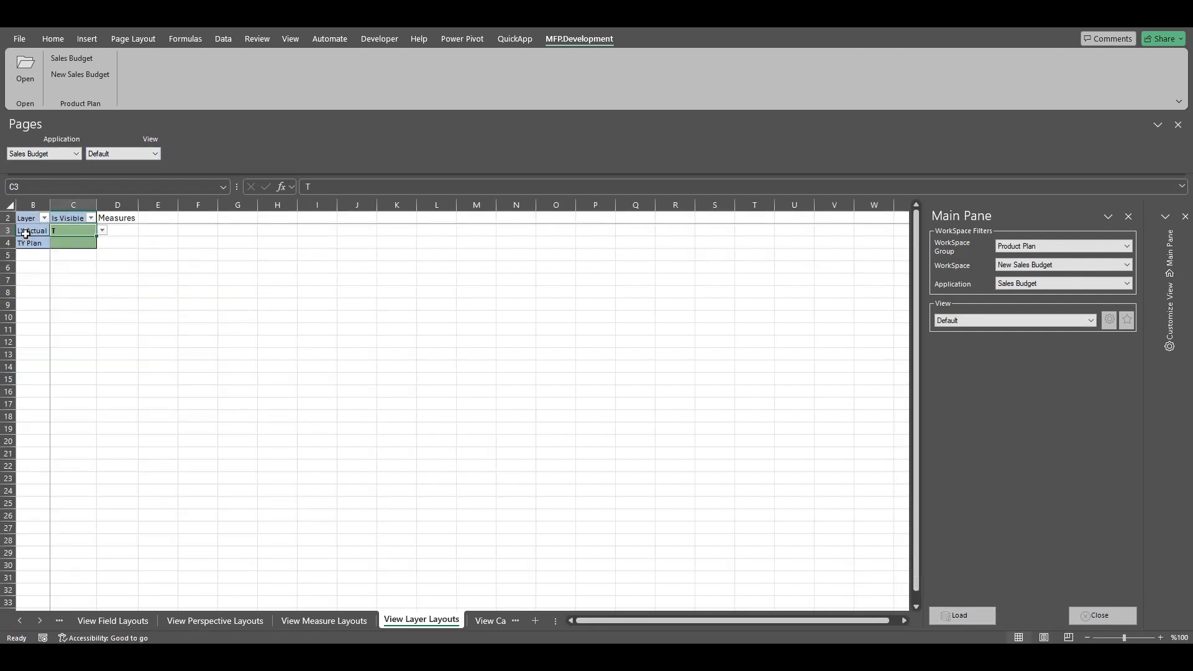
click(62, 244)
click(102, 242)
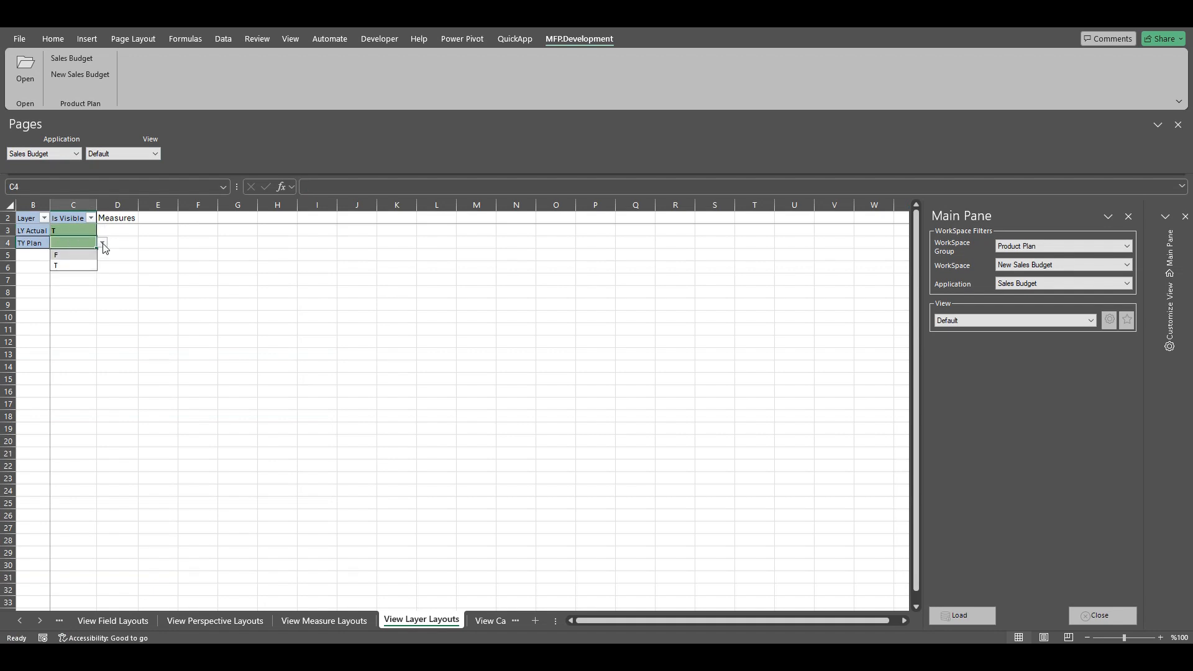
click(70, 267)
click(86, 77)
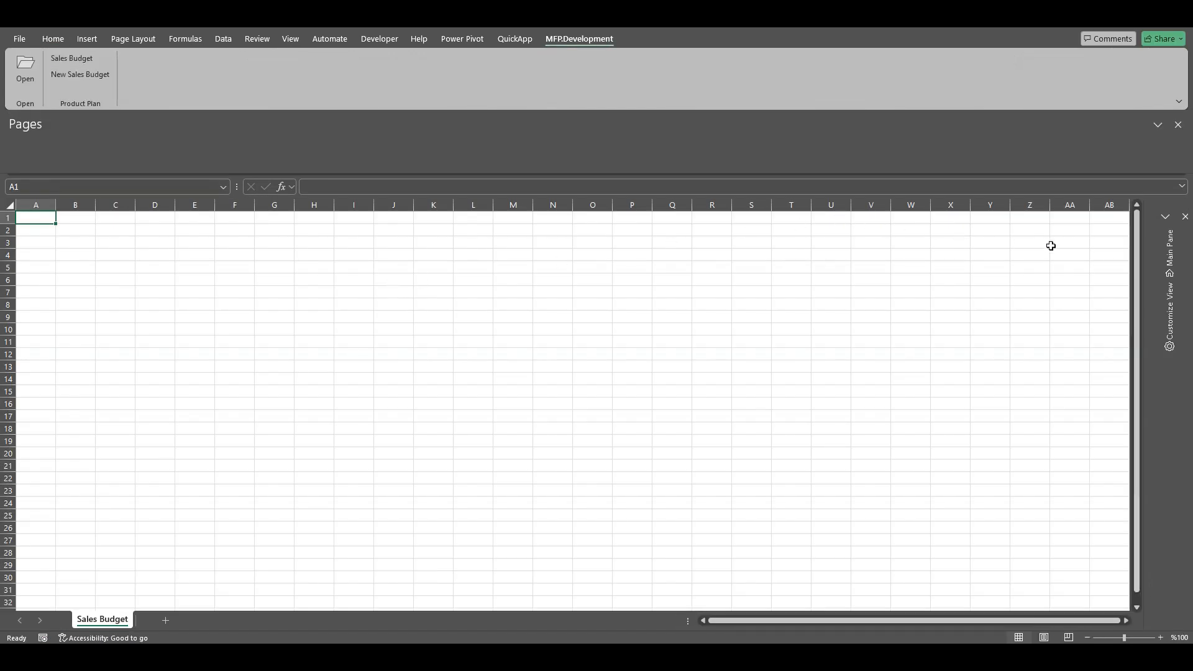
click(1169, 251)
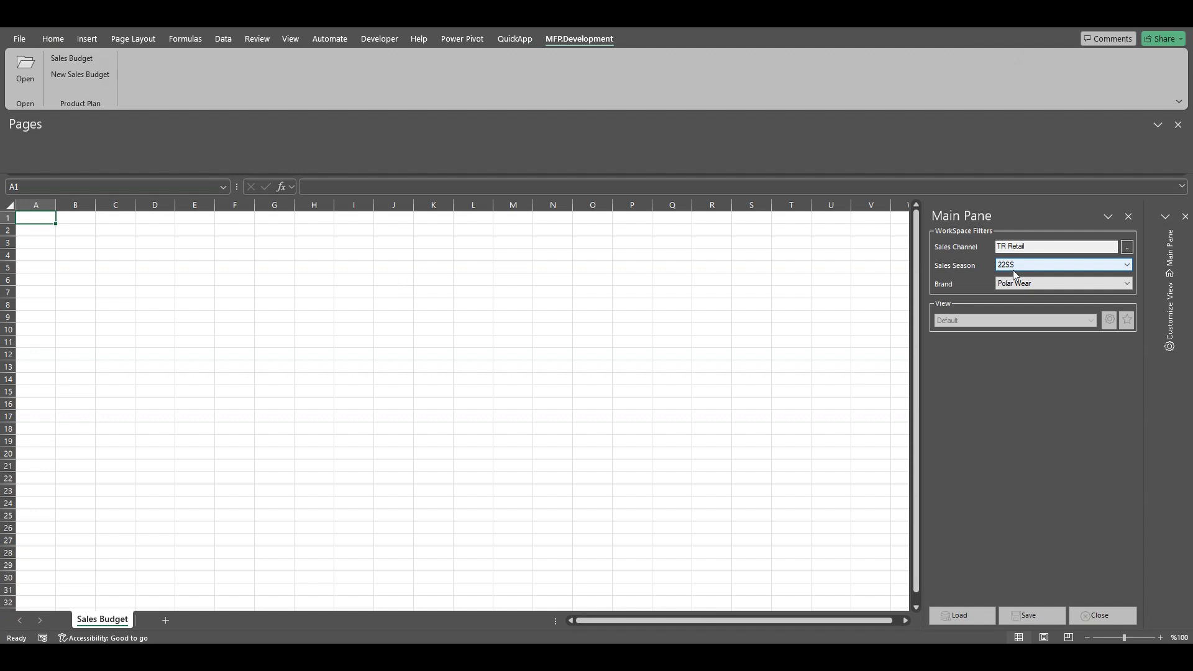
Step: Load the TR Retail 22S Polar Wear data into the Sales Budget grid
click(960, 614)
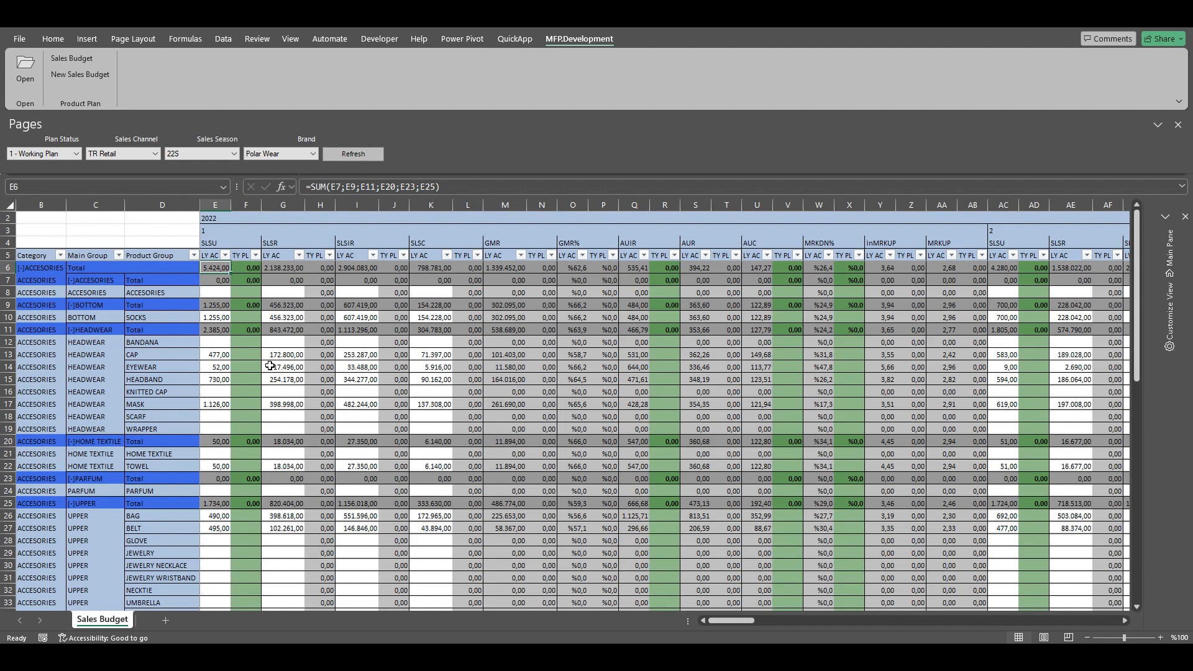
scroll(270, 366, down, 5)
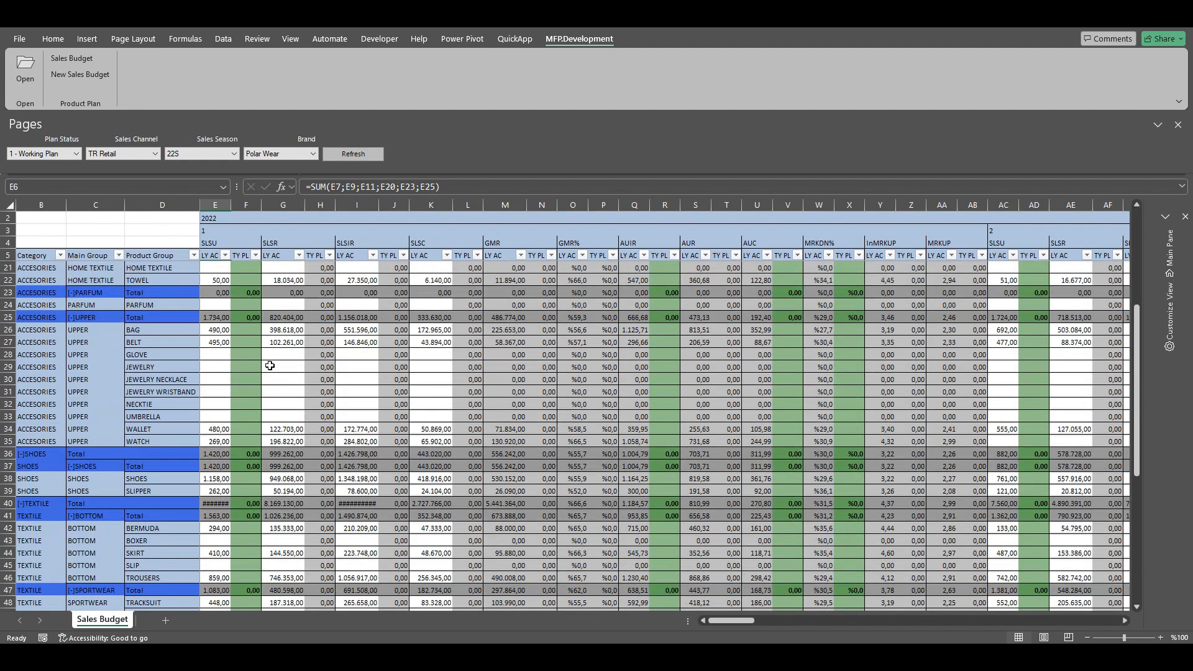
Step: Plan CAP at 500 units and AUIR 1000, widening columns H, J and N
scroll(270, 366, up, 5)
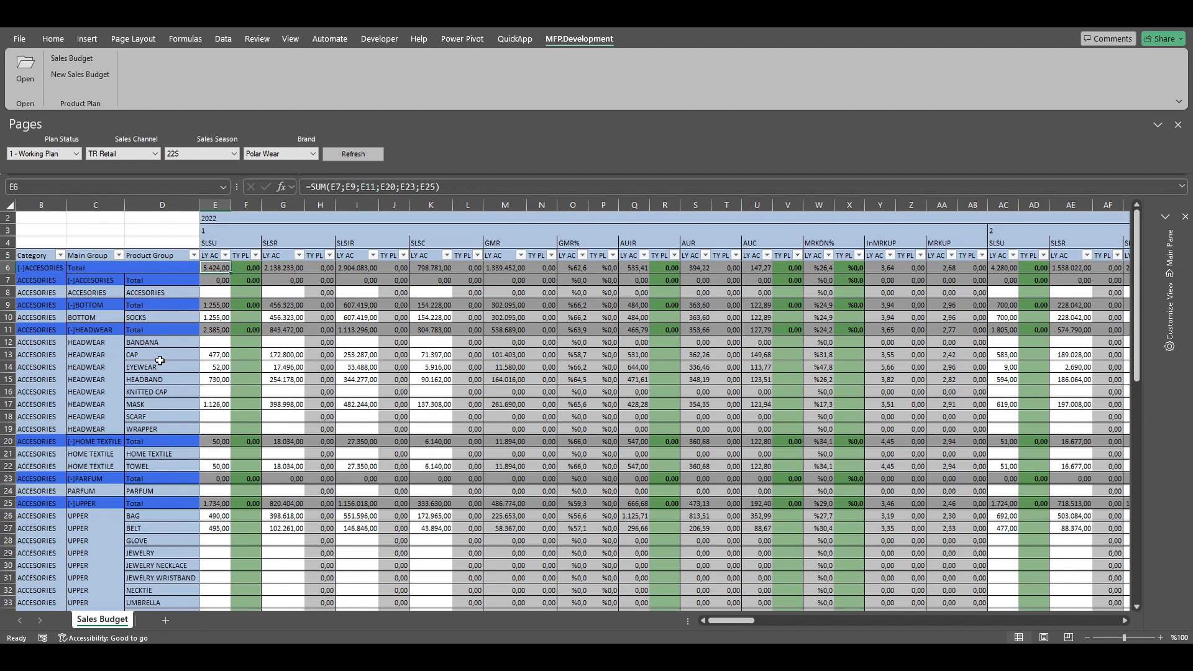
click(246, 355)
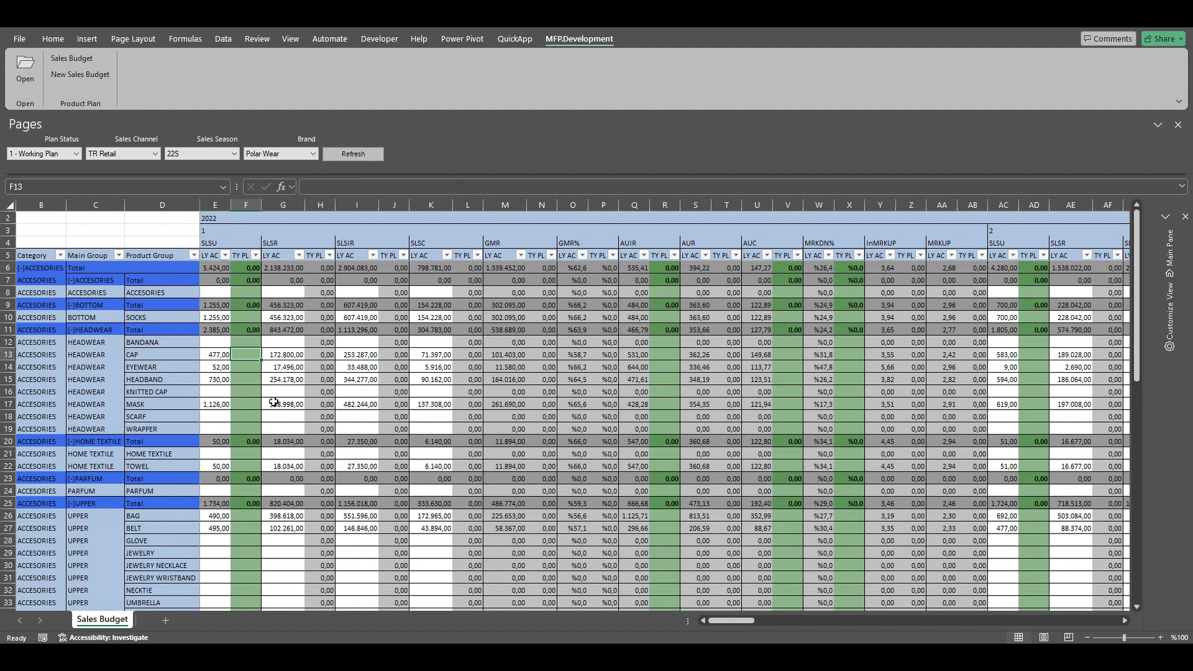
text(500)
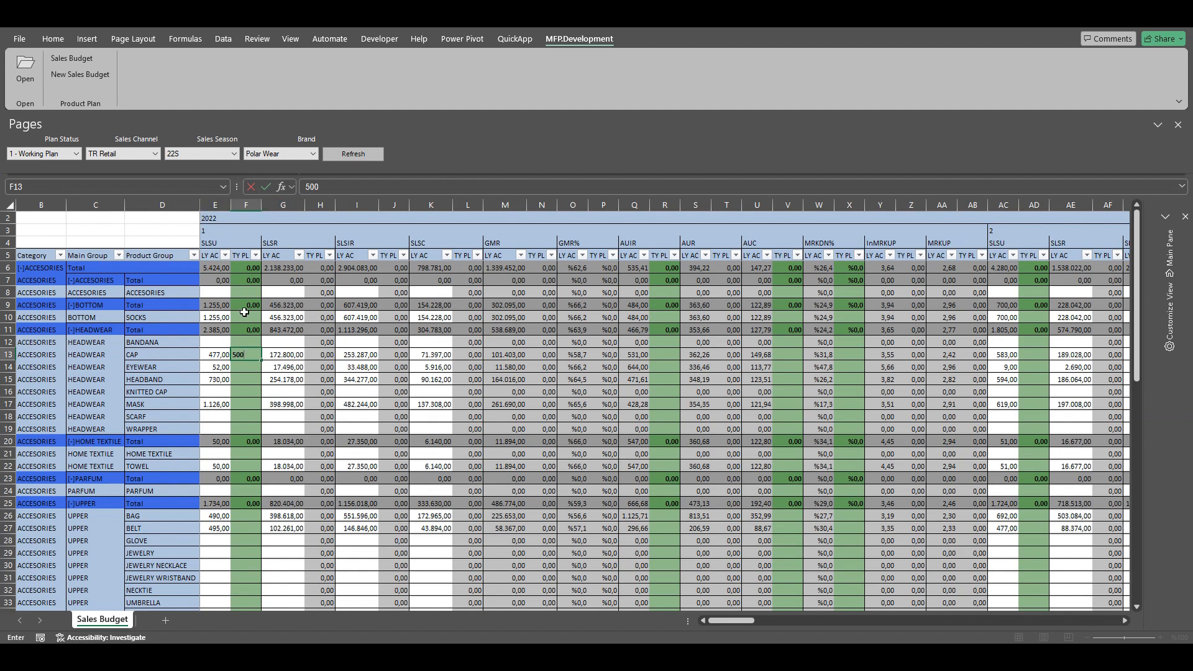
key(Return)
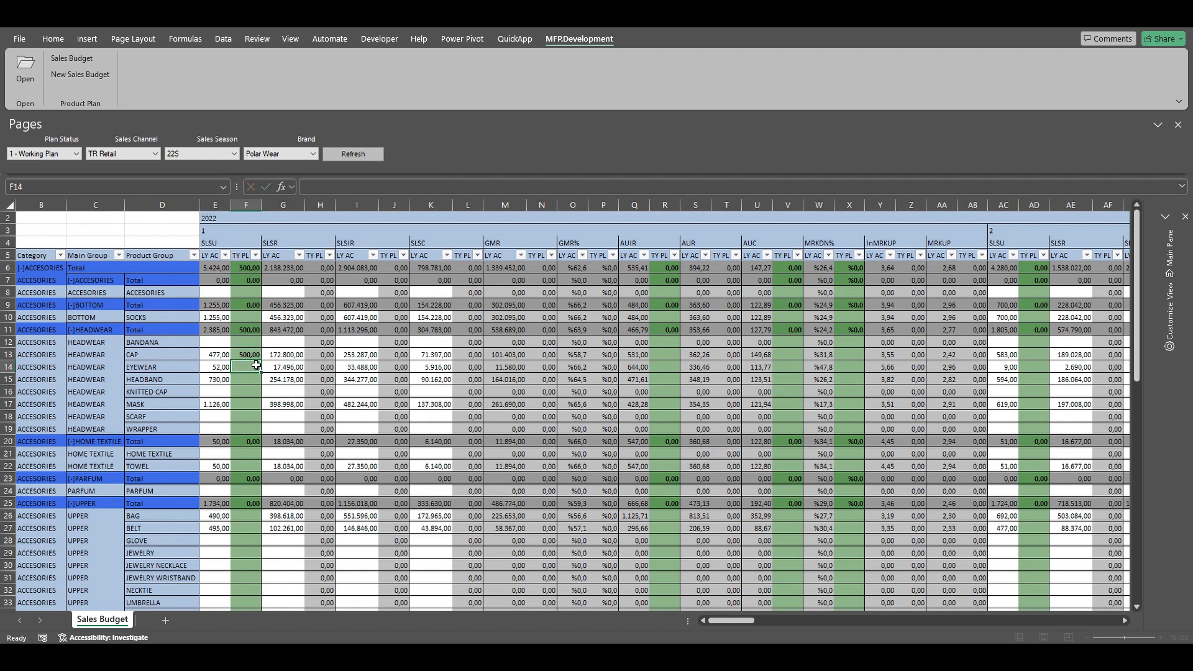
click(663, 355)
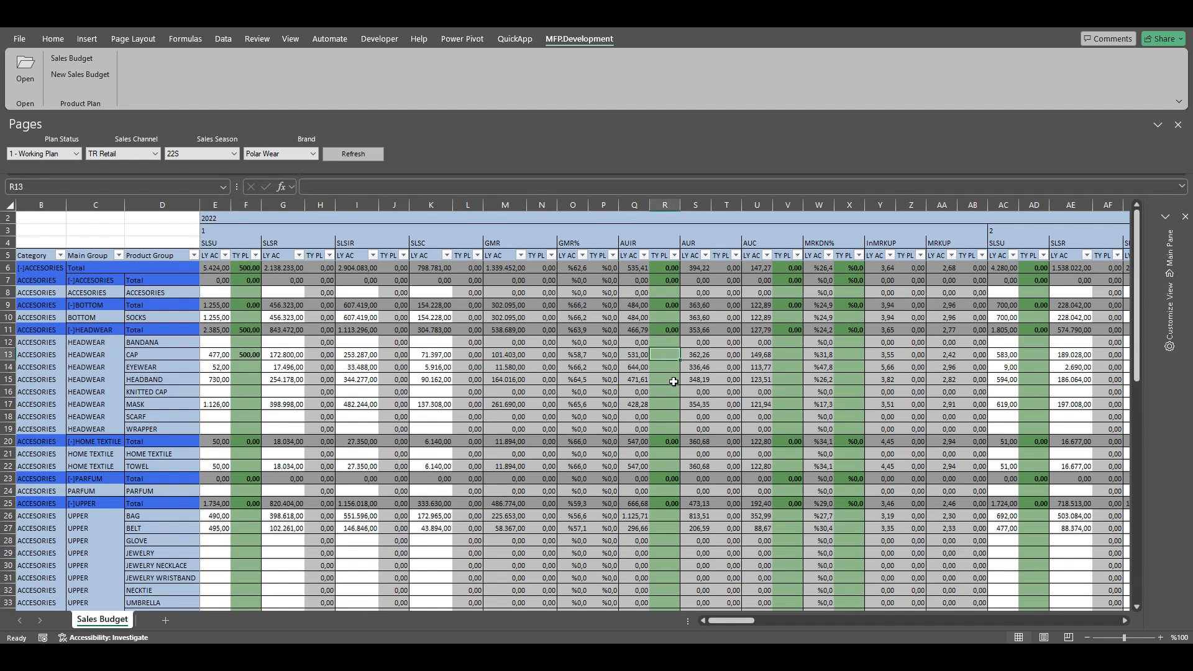
text(1000)
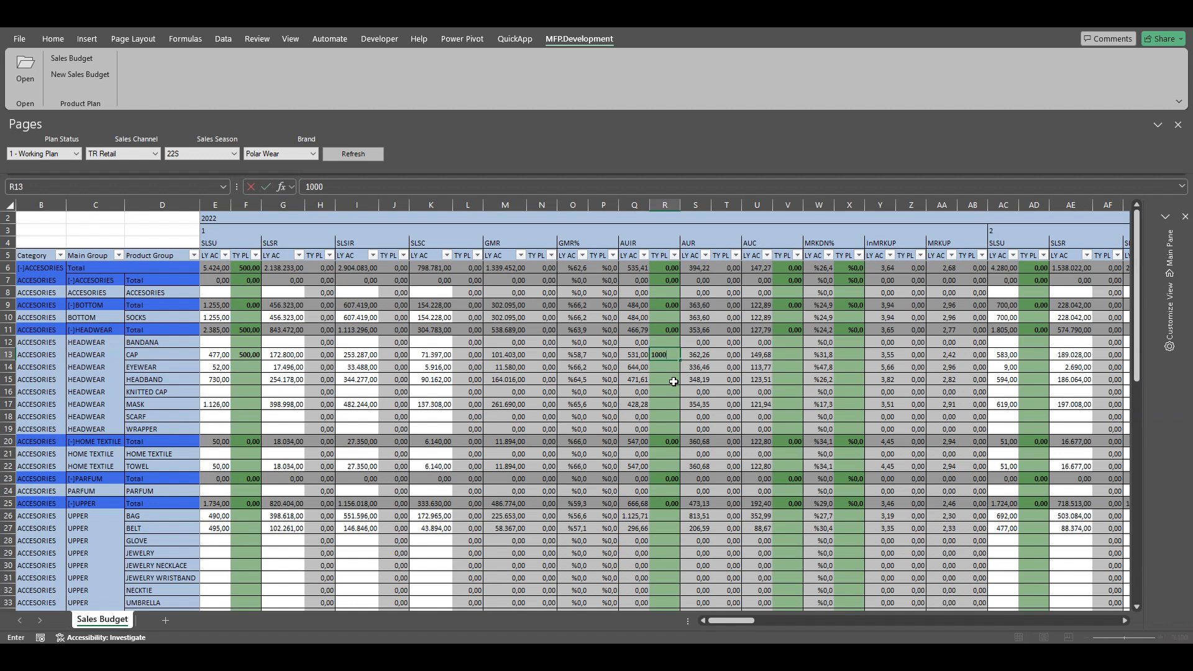
key(Return)
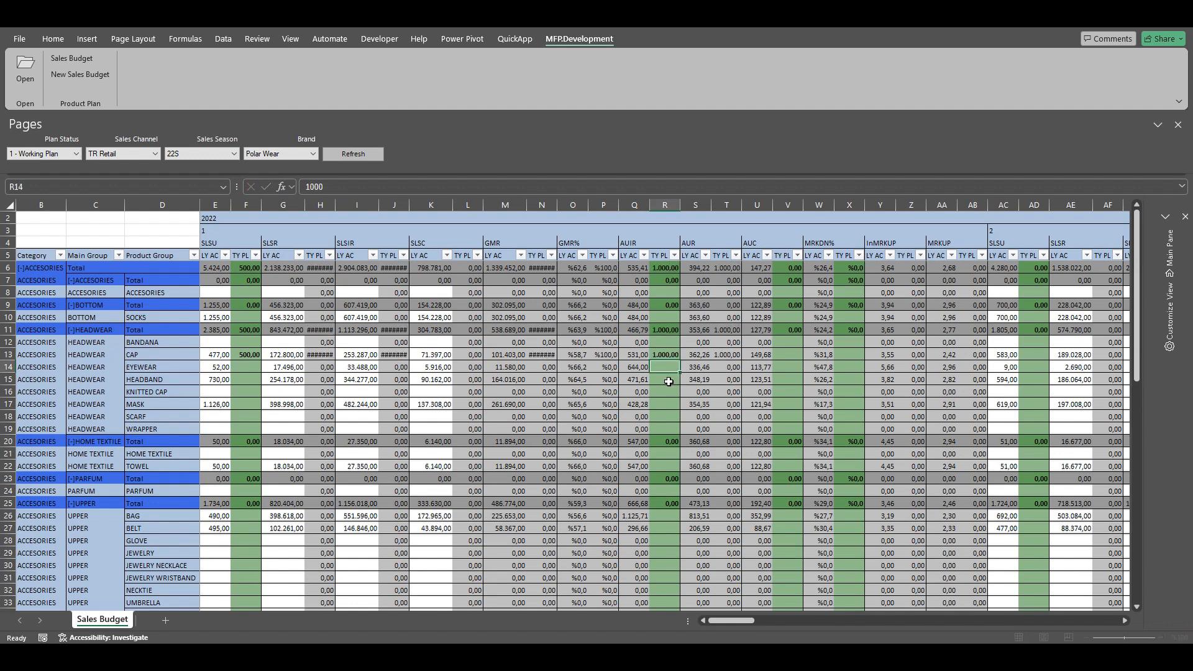
drag(335, 206, 342, 205)
drag(417, 205, 424, 205)
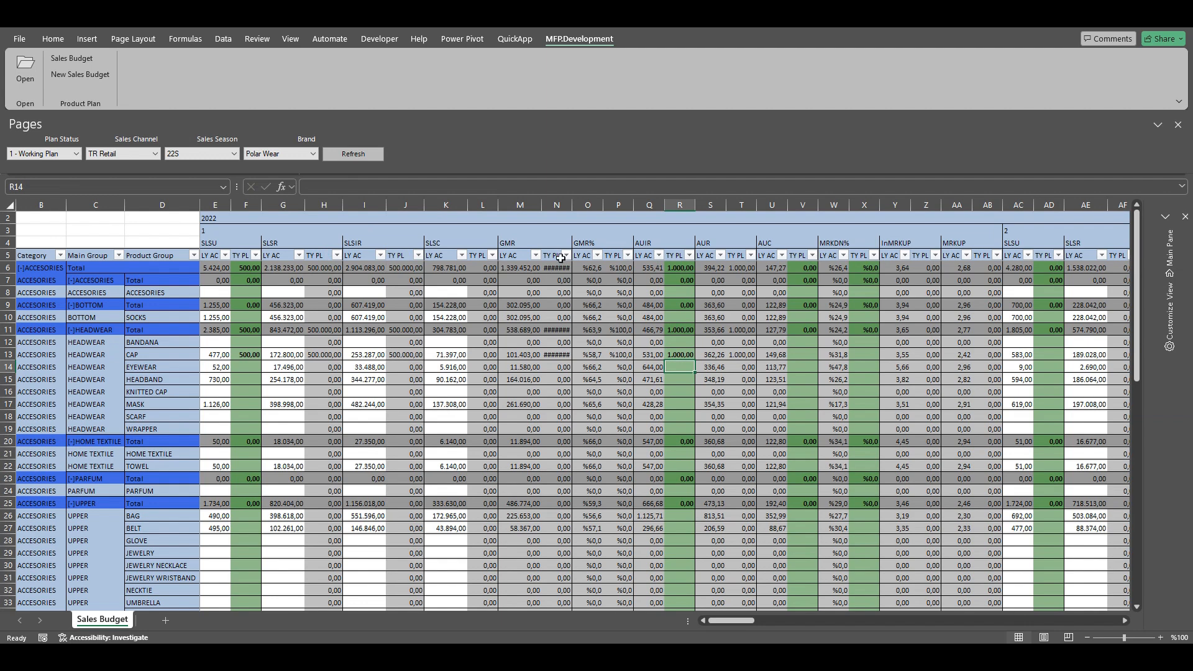
drag(572, 205, 580, 205)
click(411, 355)
Step: Enter CAP's planned AUC of 250, fit column L, and check the H13/J13 formulas
click(810, 355)
text(250)
key(Return)
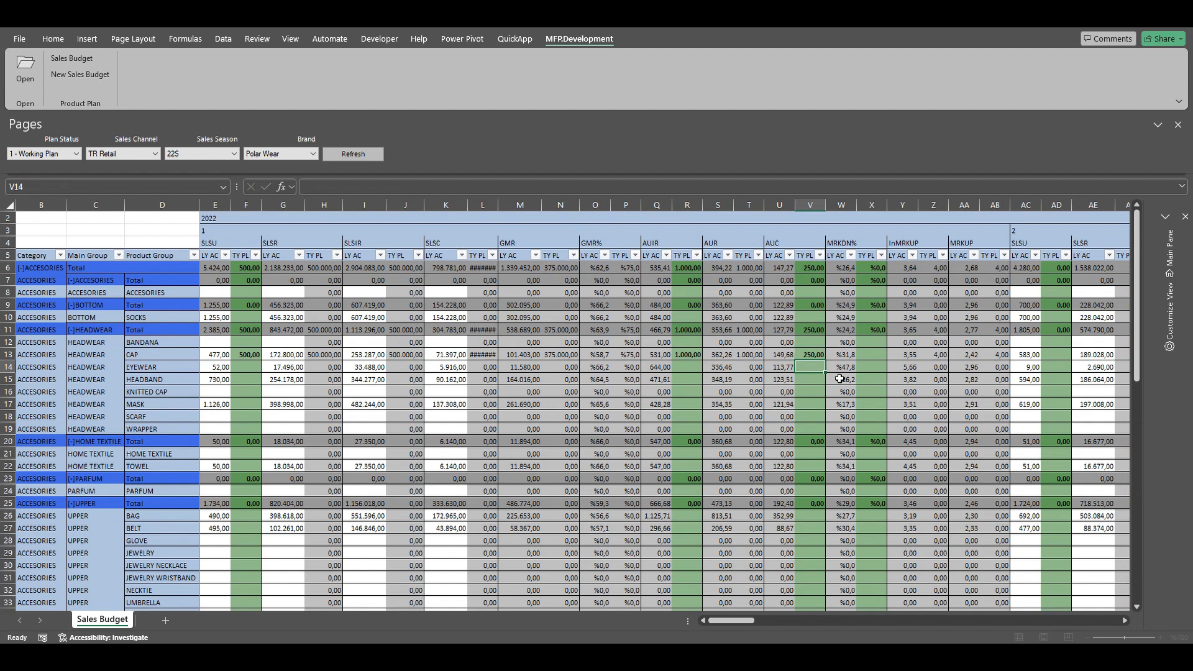
double_click(501, 201)
click(488, 355)
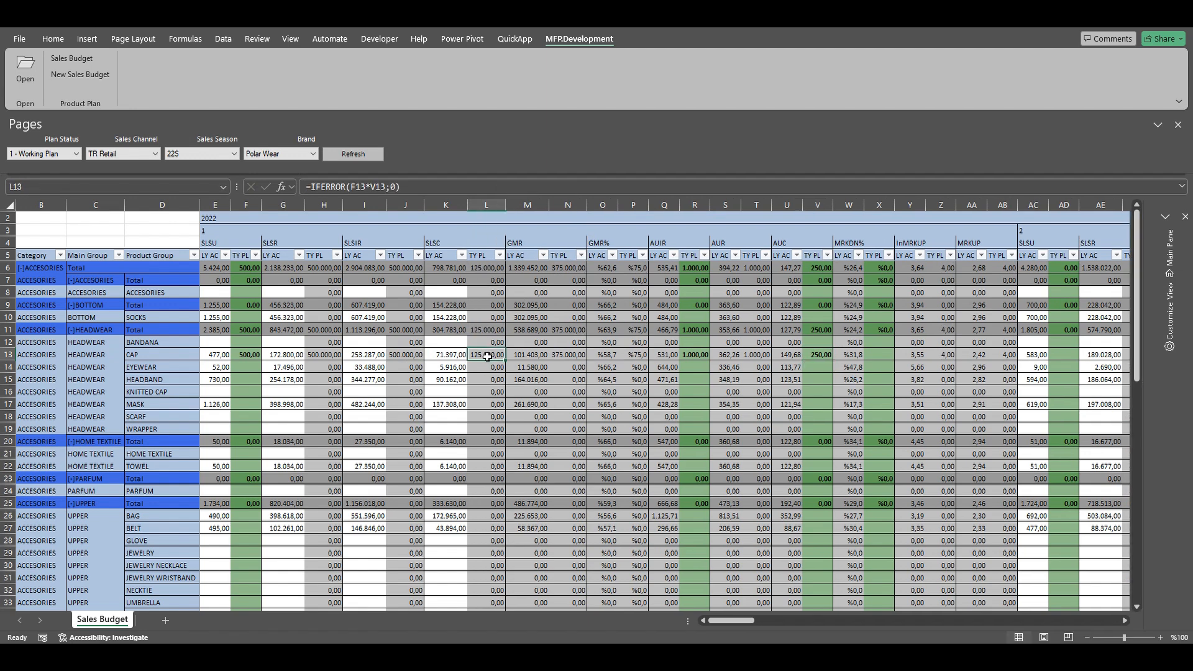
click(320, 355)
click(405, 356)
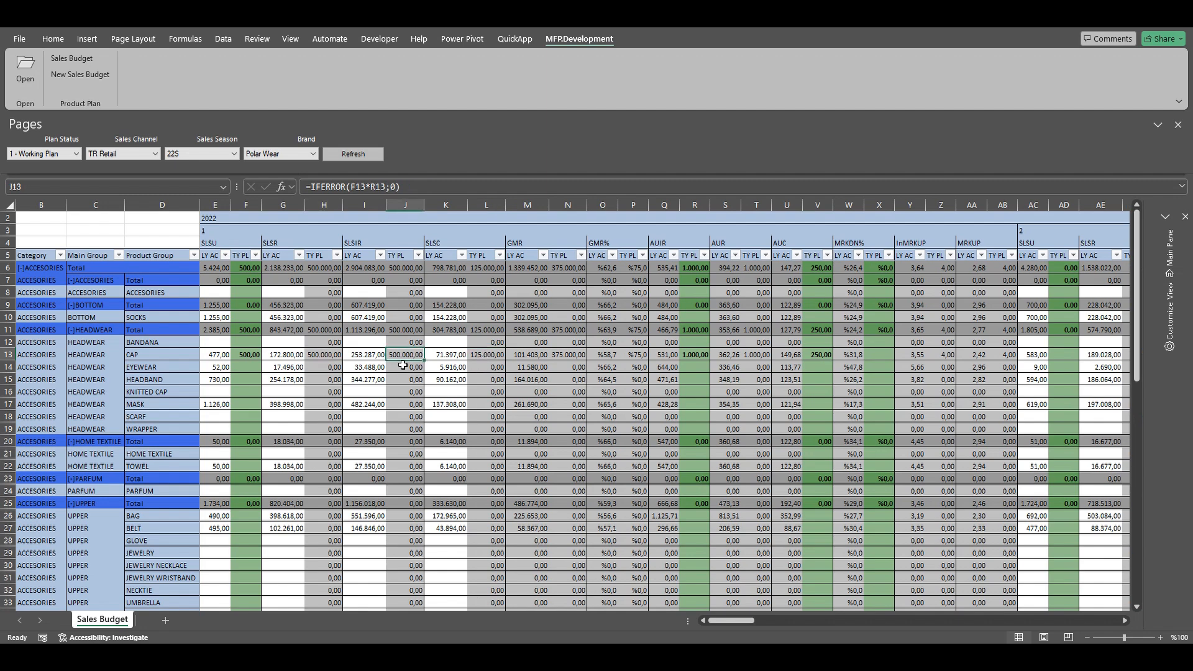
Step: Enter CAP's 30% planned markdown in X13 and verify H13's adjusted formula
click(880, 355)
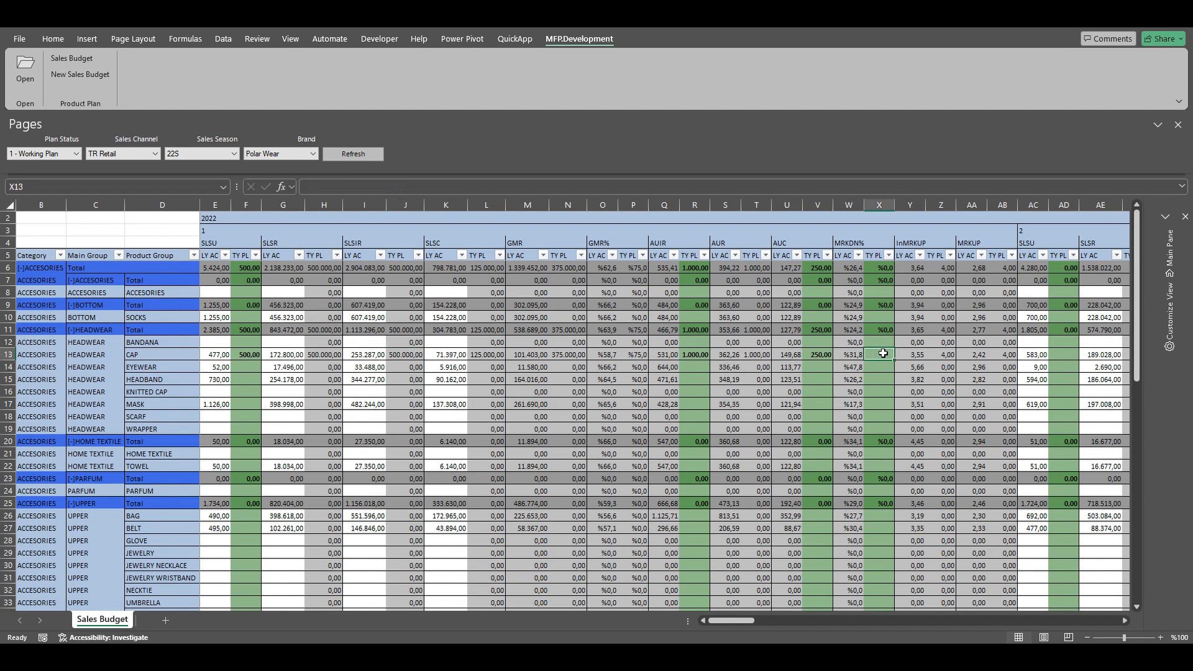
text(30)
key(Return)
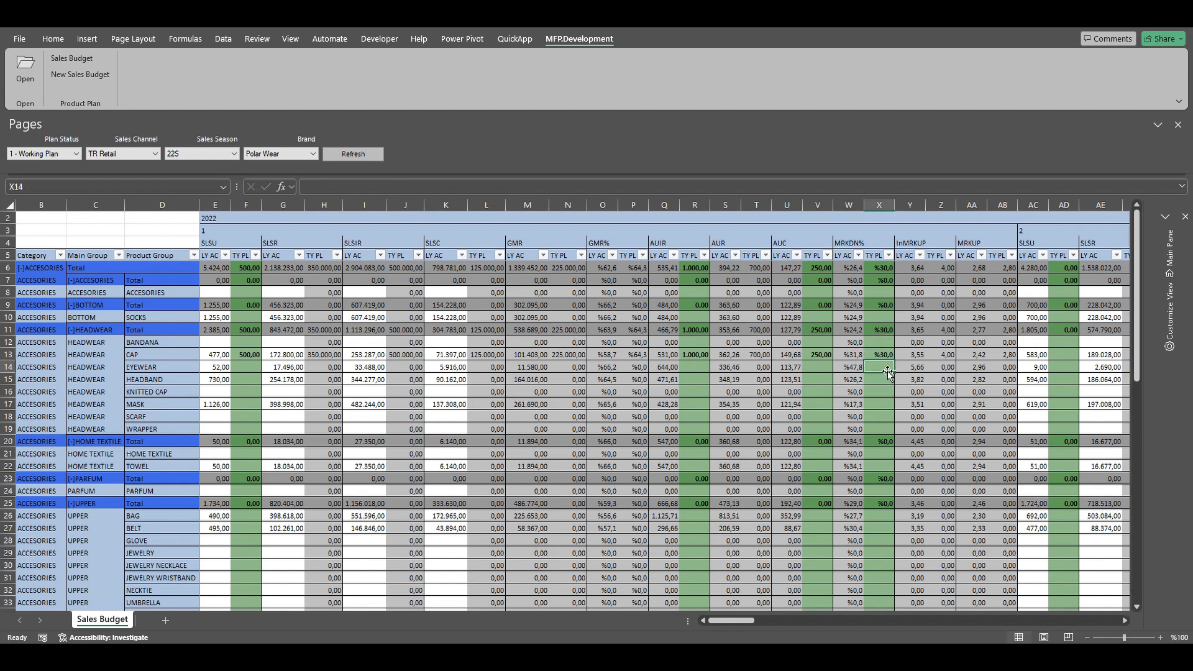
click(328, 358)
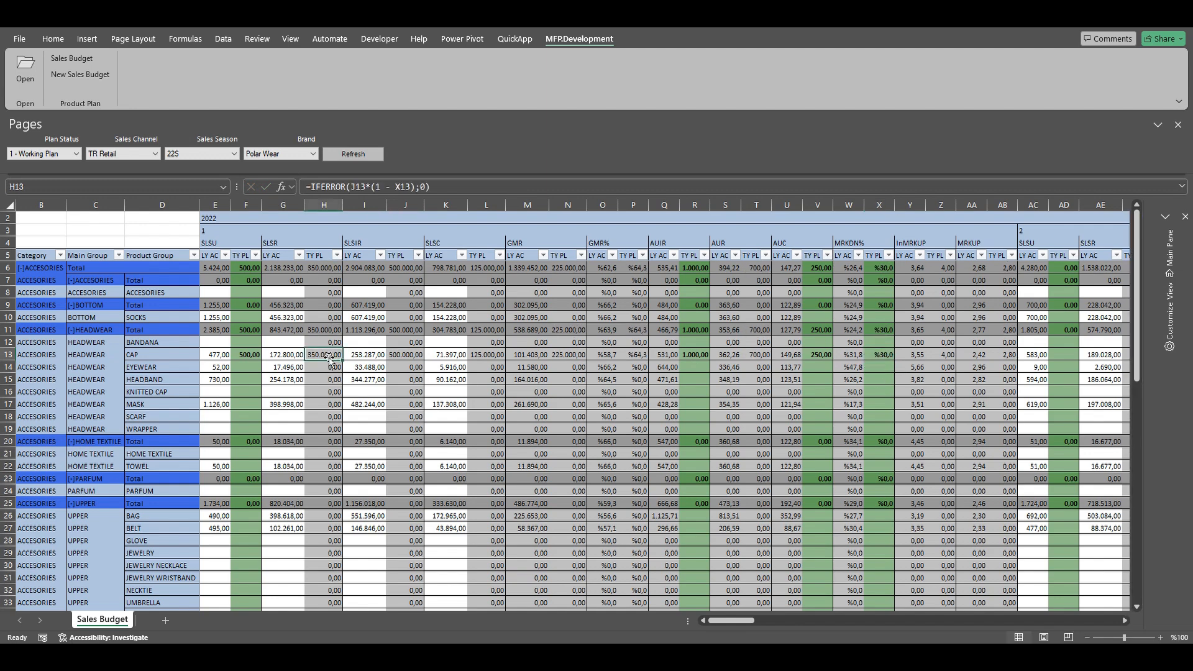
click(408, 357)
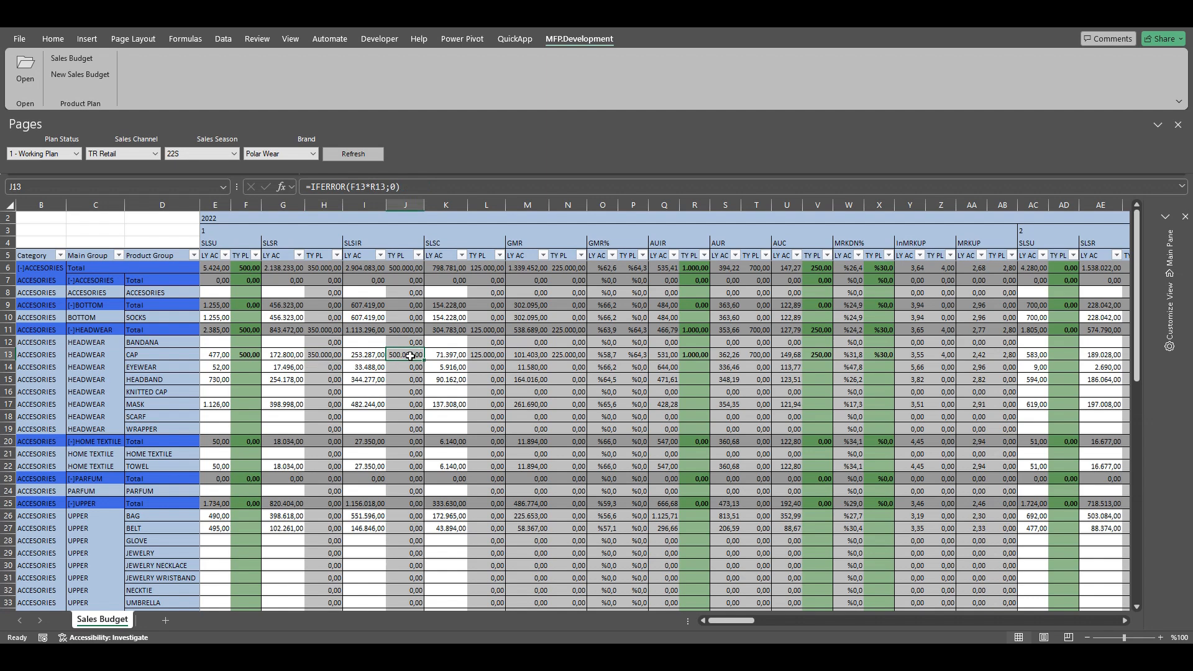
click(314, 356)
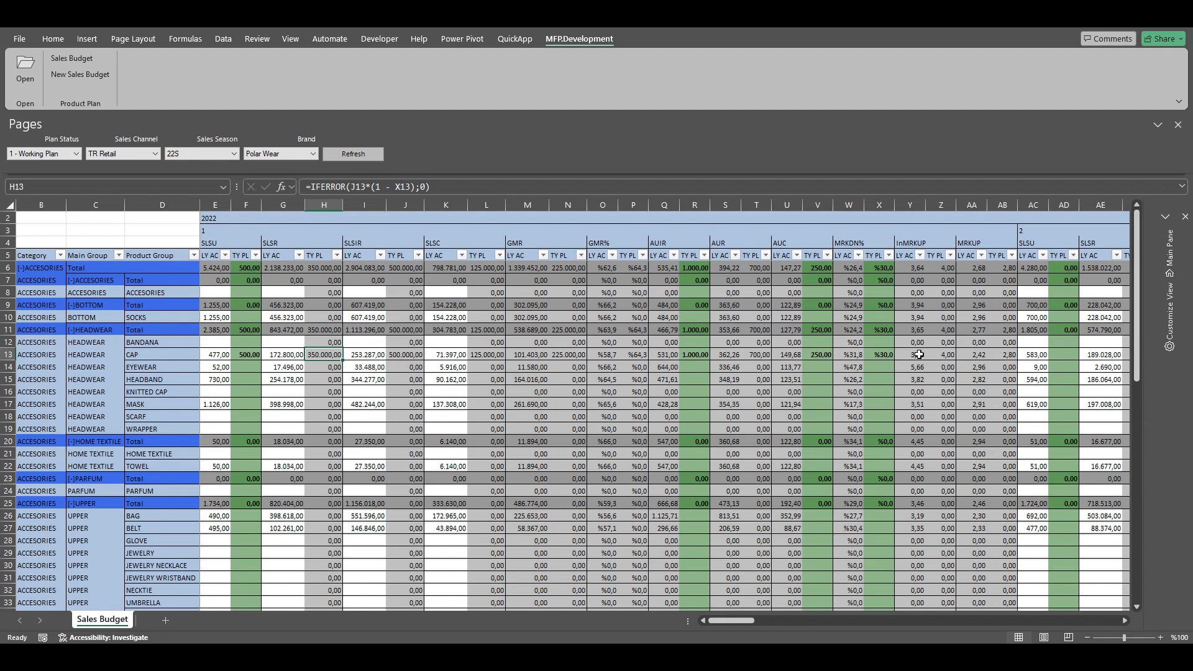
click(1171, 249)
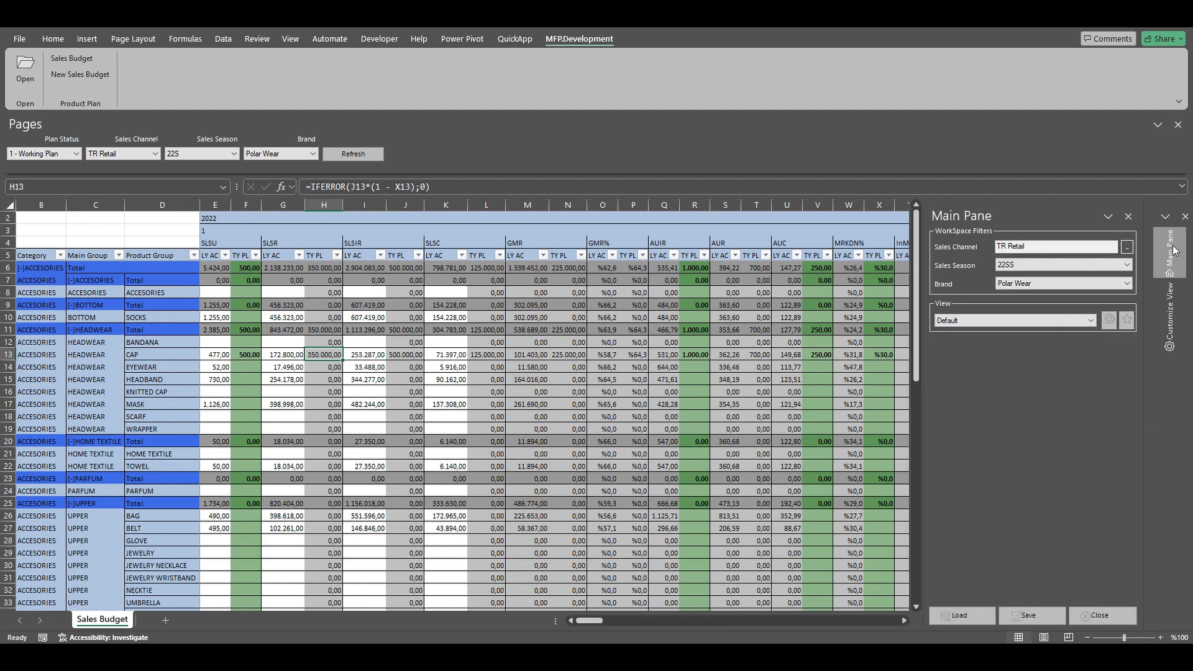
Step: Save the one pending CAP plan change and close the confirmation
click(1031, 614)
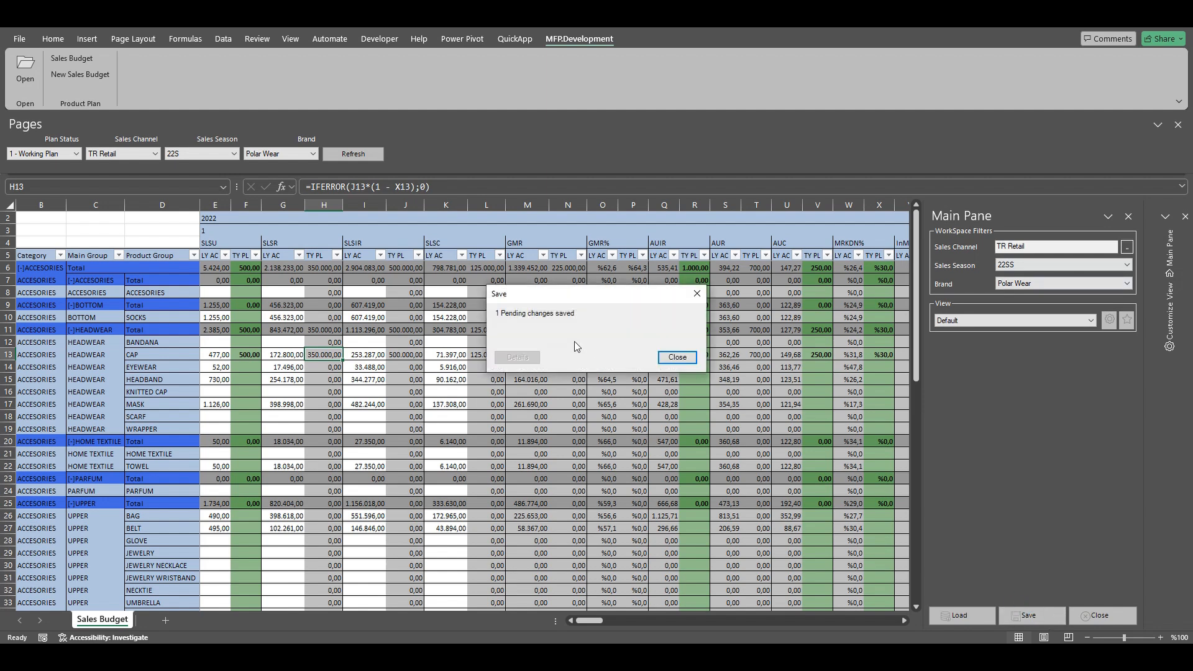
click(678, 357)
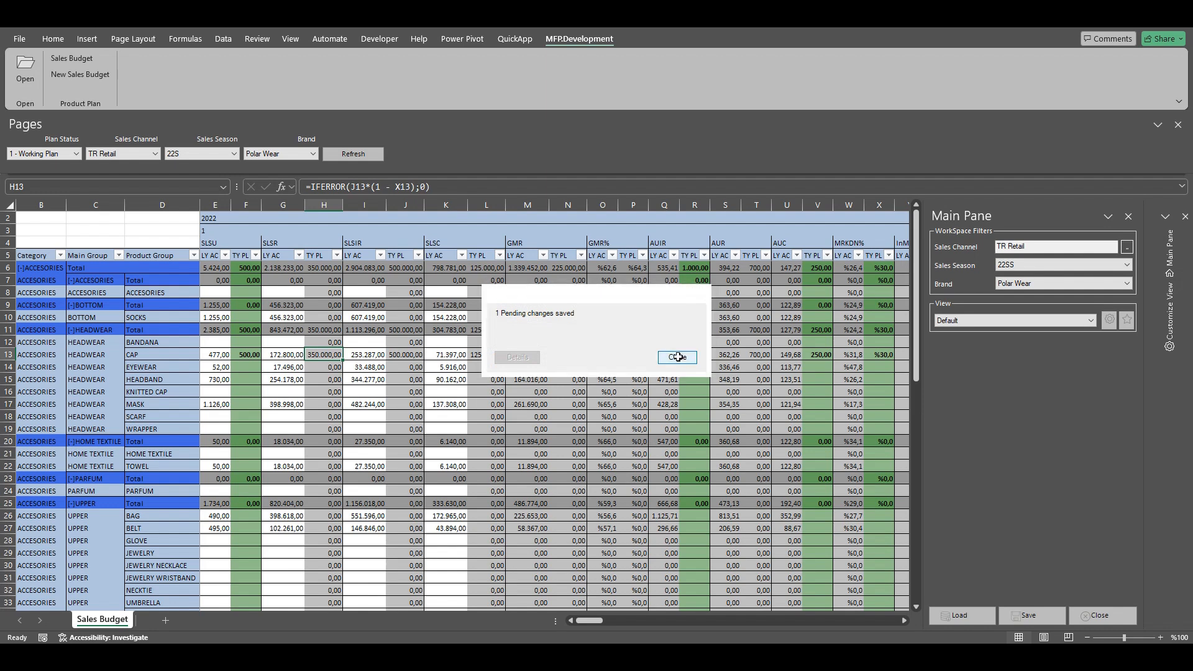